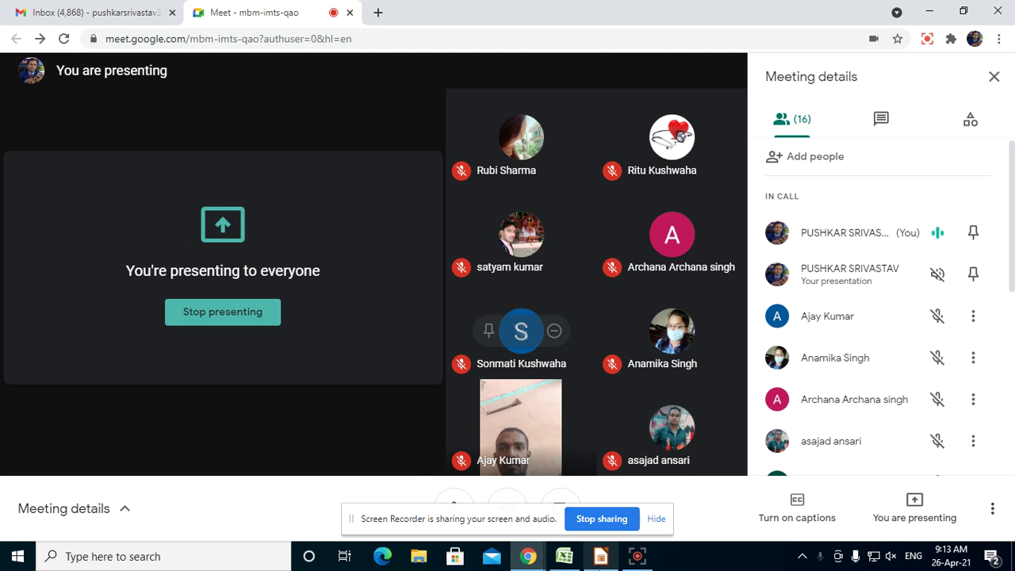
# - Switch to the untitled LibreOffice Impress presentation and add three blank slides after slide 1
pyautogui.moveTo(600, 556)
pyautogui.click(563, 503)
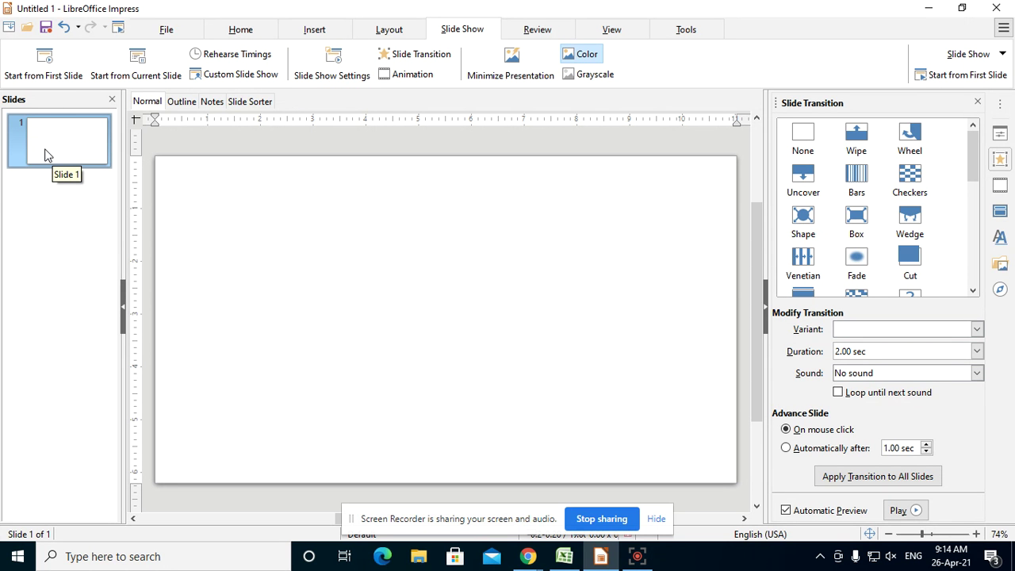
pyautogui.hotkey('ctrl', 'm')
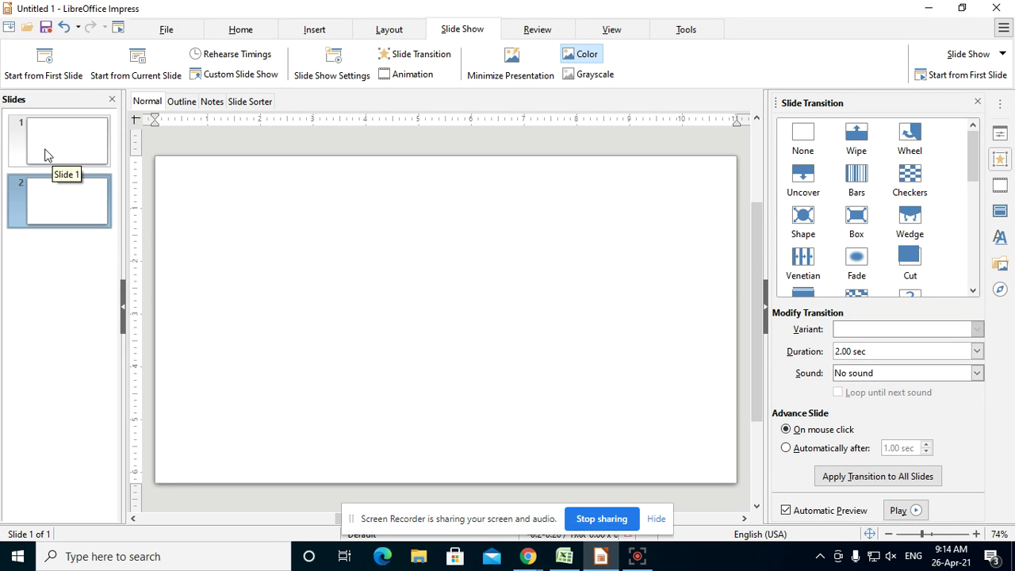
pyautogui.hotkey('ctrl', 'm')
pyautogui.hotkey('ctrl', 'm')
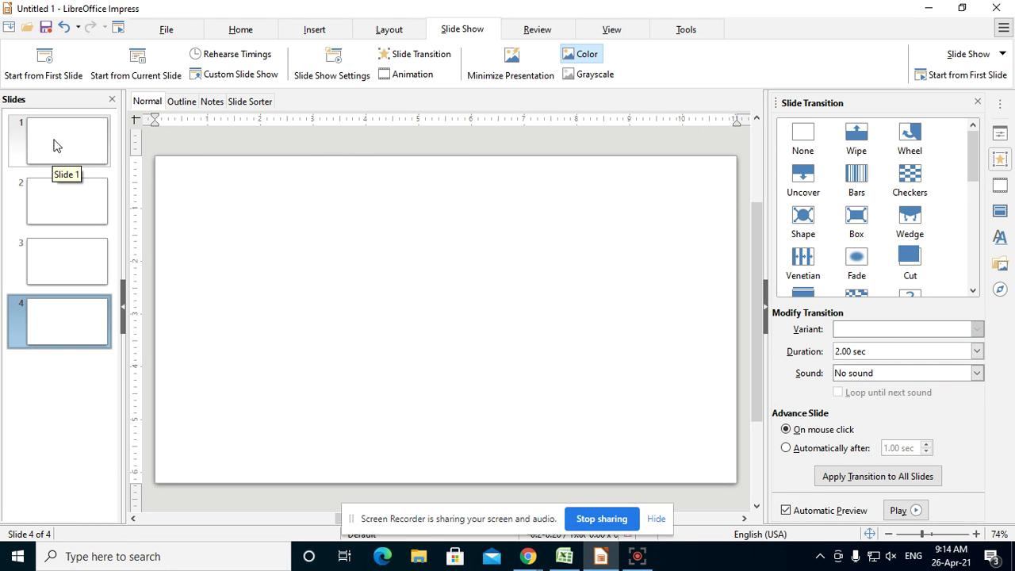
# - Insert the image 3-Tasten-Maus_Microsoft from the Music folder on slide 1
pyautogui.click(51, 136)
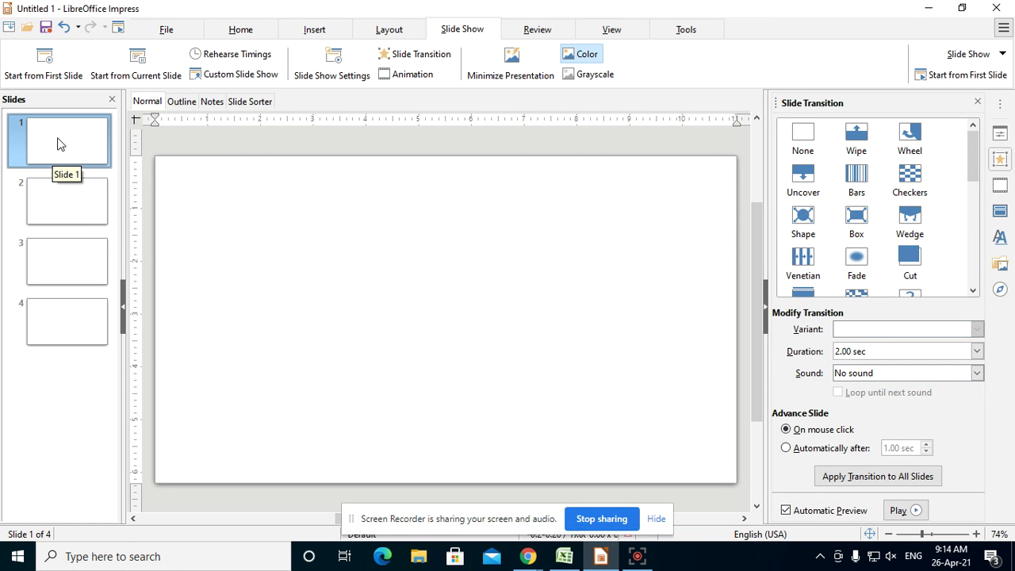
pyautogui.click(318, 33)
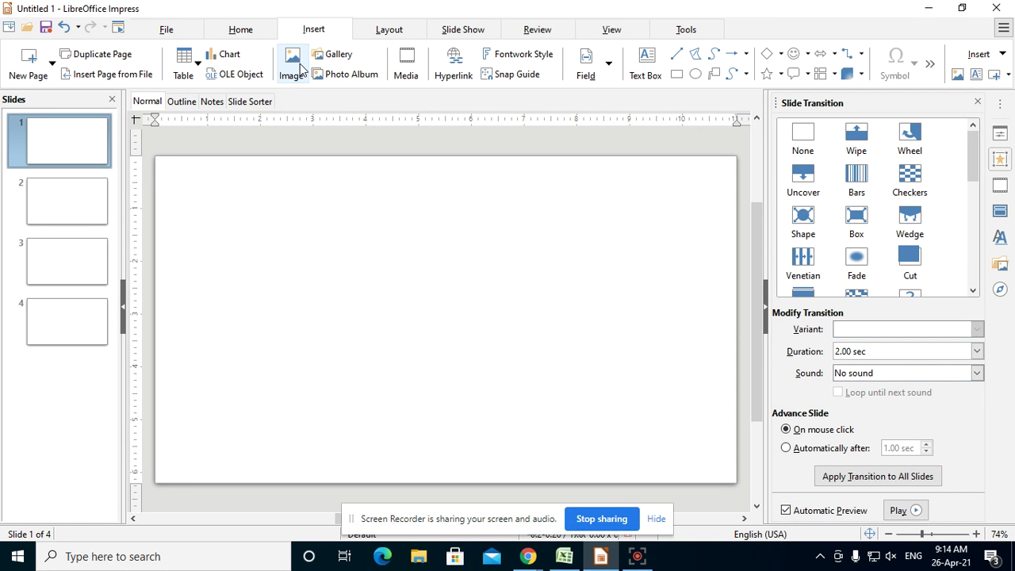
pyautogui.click(293, 64)
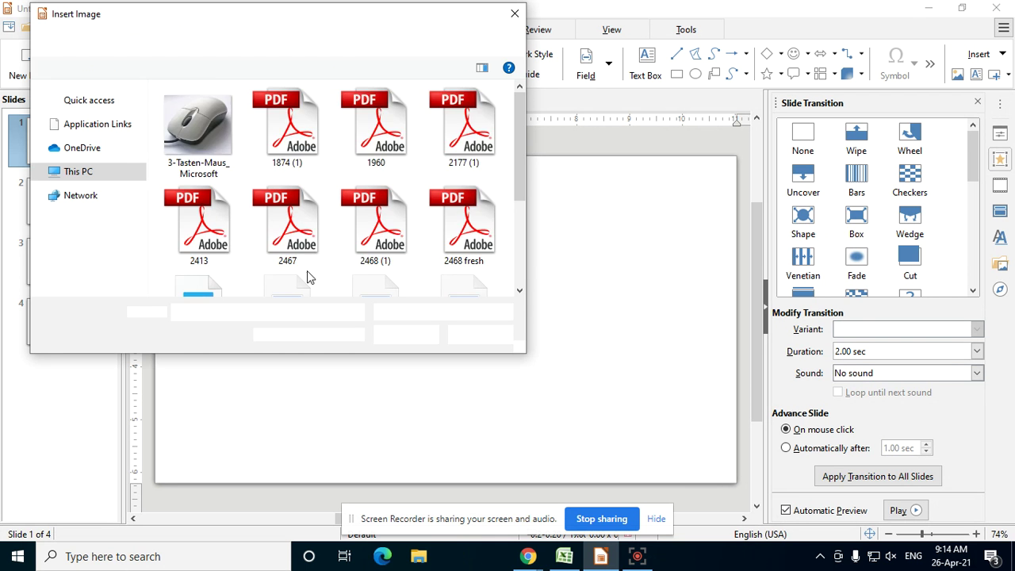
pyautogui.scroll(-3, 224, 181)
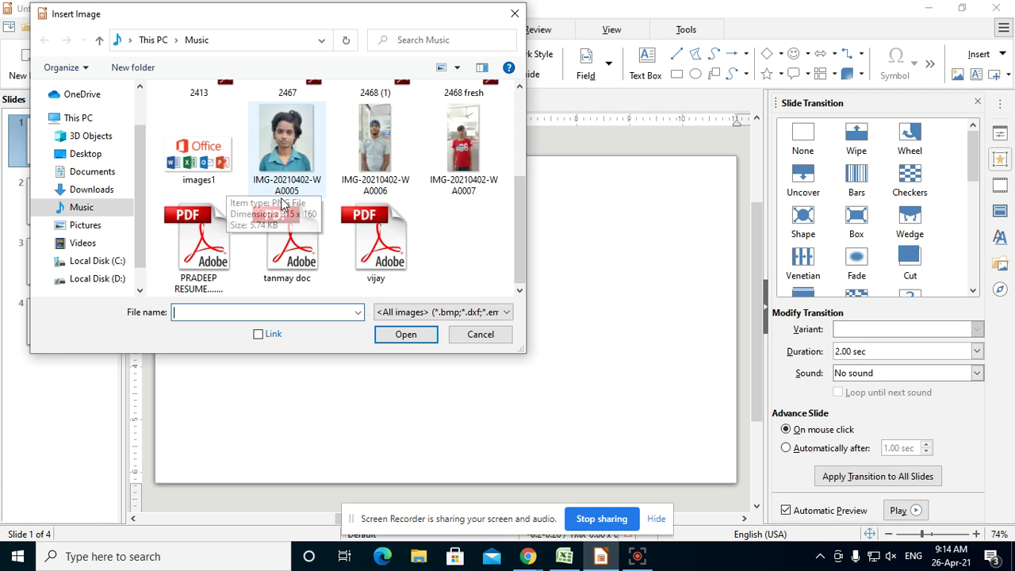
pyautogui.scroll(3, 224, 181)
pyautogui.scroll(-3, 298, 220)
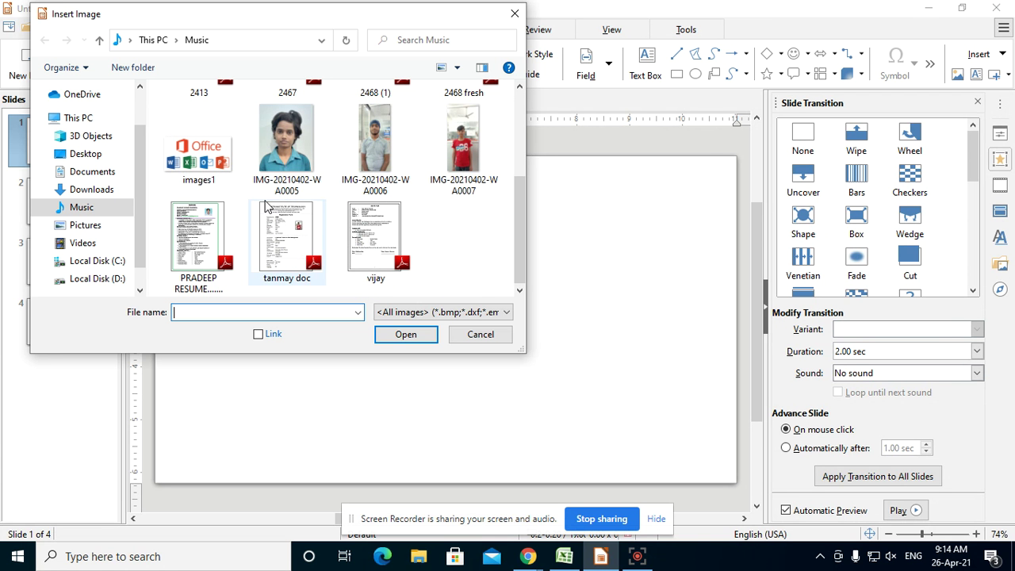
pyautogui.scroll(3, 214, 230)
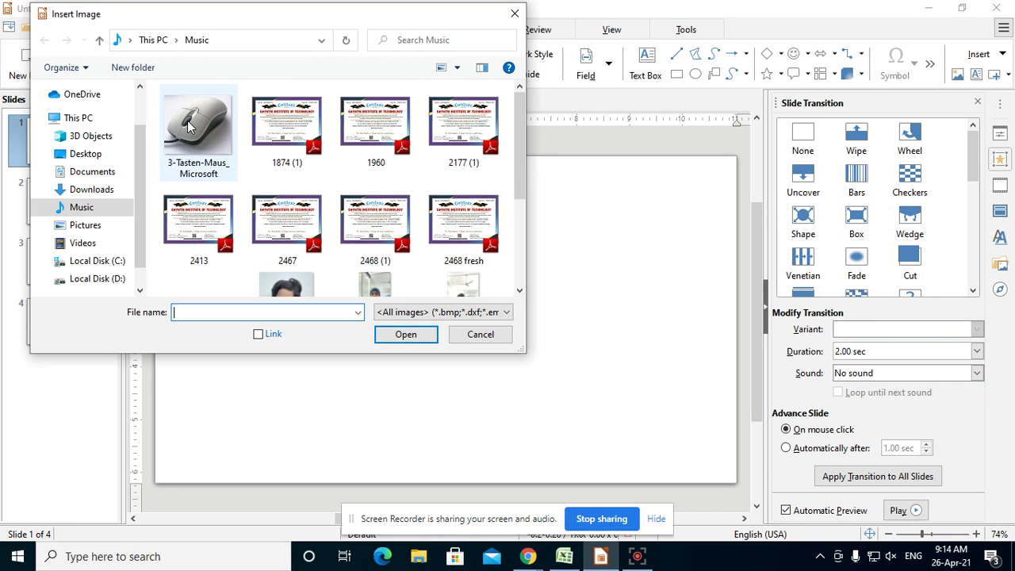
pyautogui.click(198, 156)
pyautogui.click(391, 336)
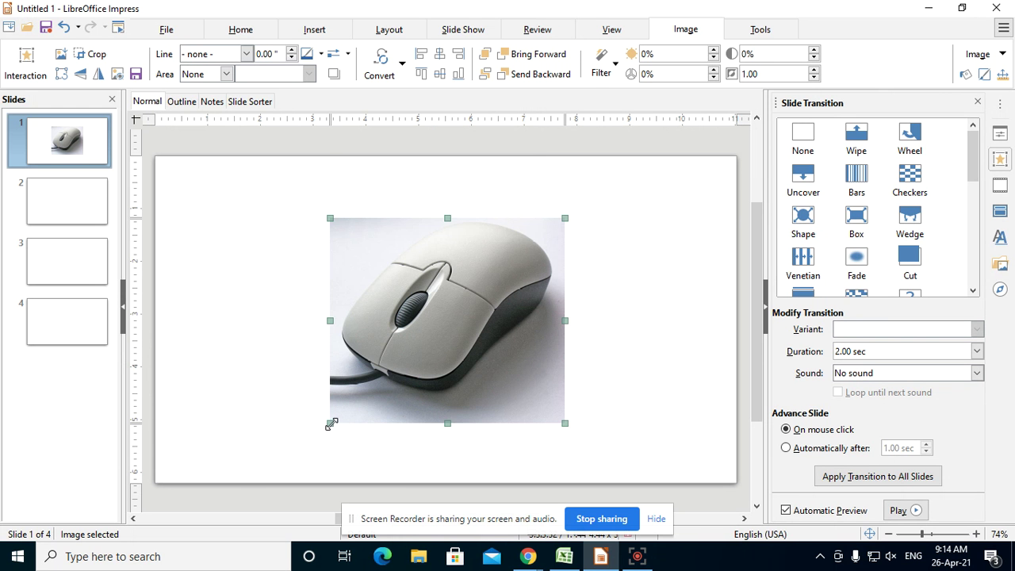
# - Enlarge and reposition the mouse image on slide 1 so it spans the slide's full width and nearly its full height
pyautogui.moveTo(331, 424); pyautogui.dragTo(208, 394)
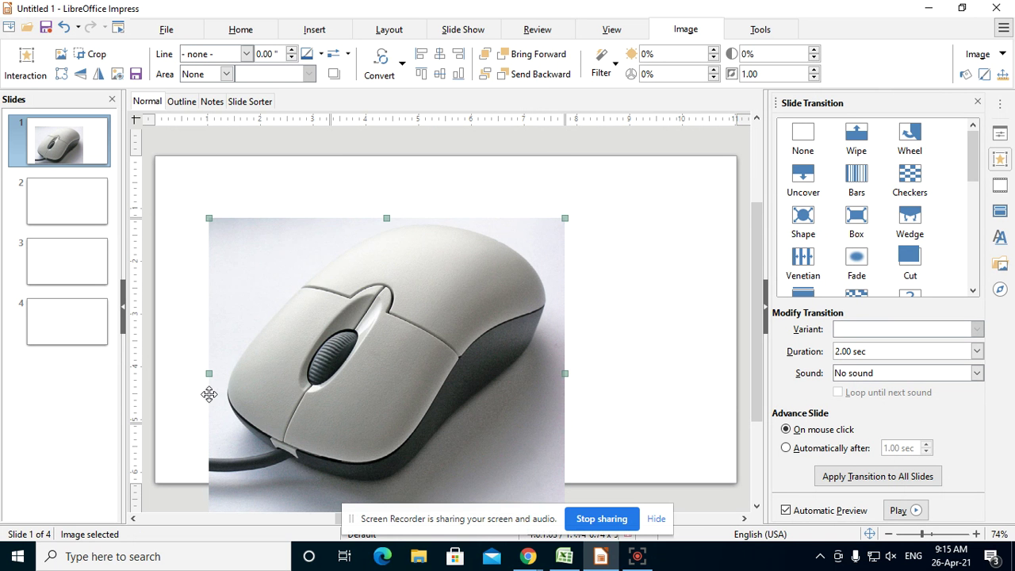
pyautogui.moveTo(448, 371); pyautogui.dragTo(394, 315)
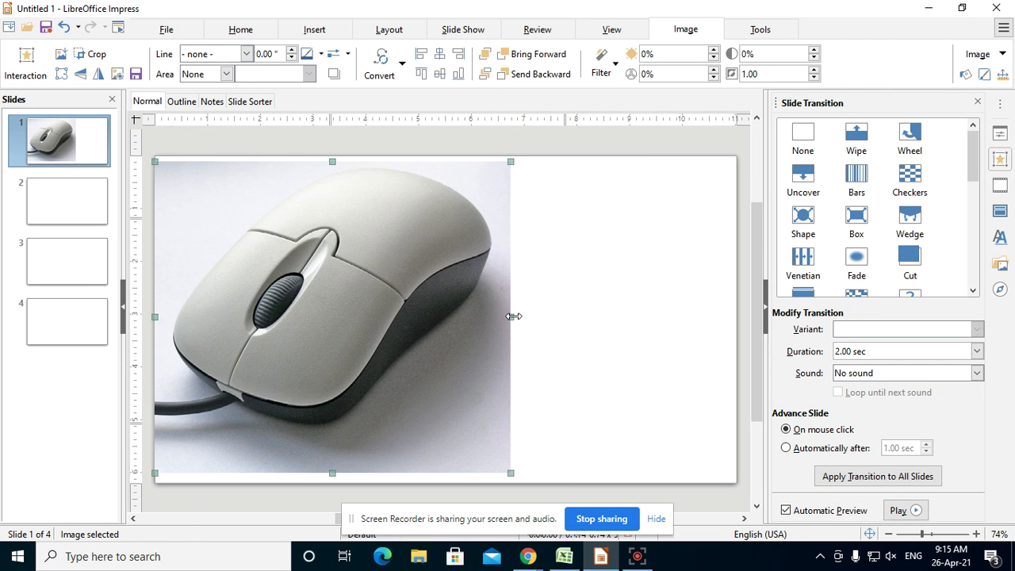
pyautogui.moveTo(511, 316); pyautogui.dragTo(736, 343)
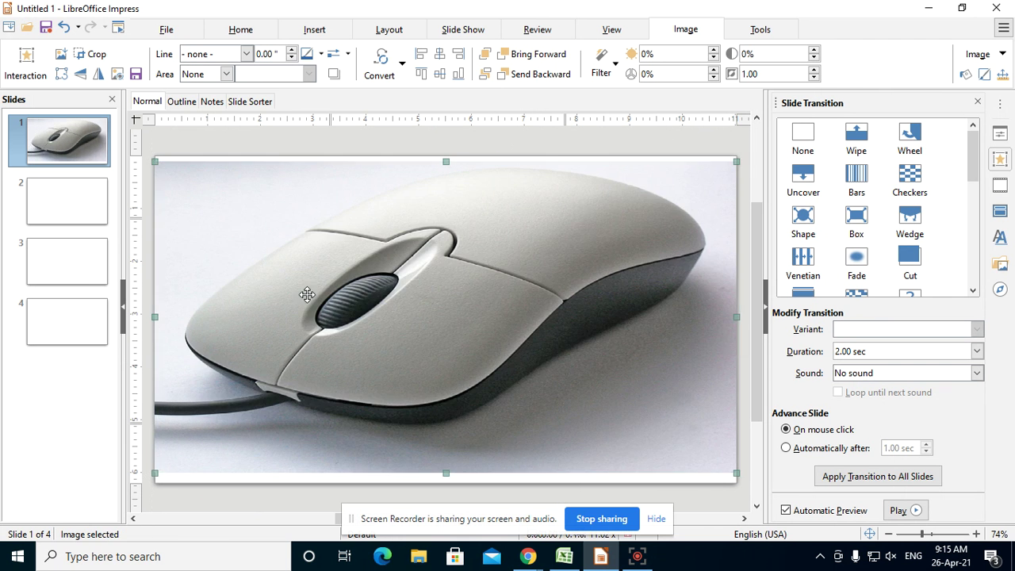
pyautogui.moveTo(445, 161); pyautogui.dragTo(446, 154)
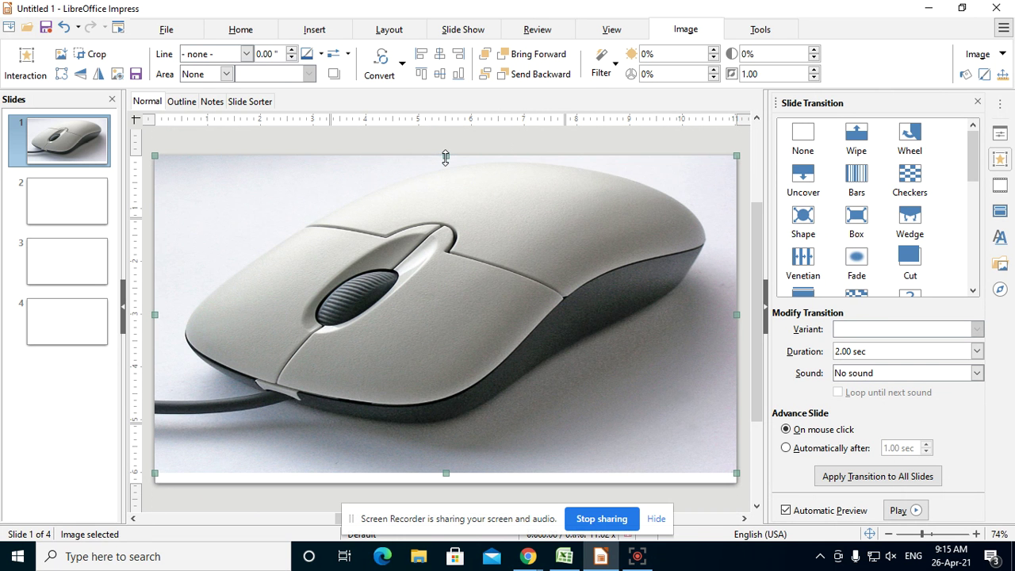
# - Give slide 2 the ellipsoid gradient background from Dark Green 2 to White
pyautogui.click(38, 193)
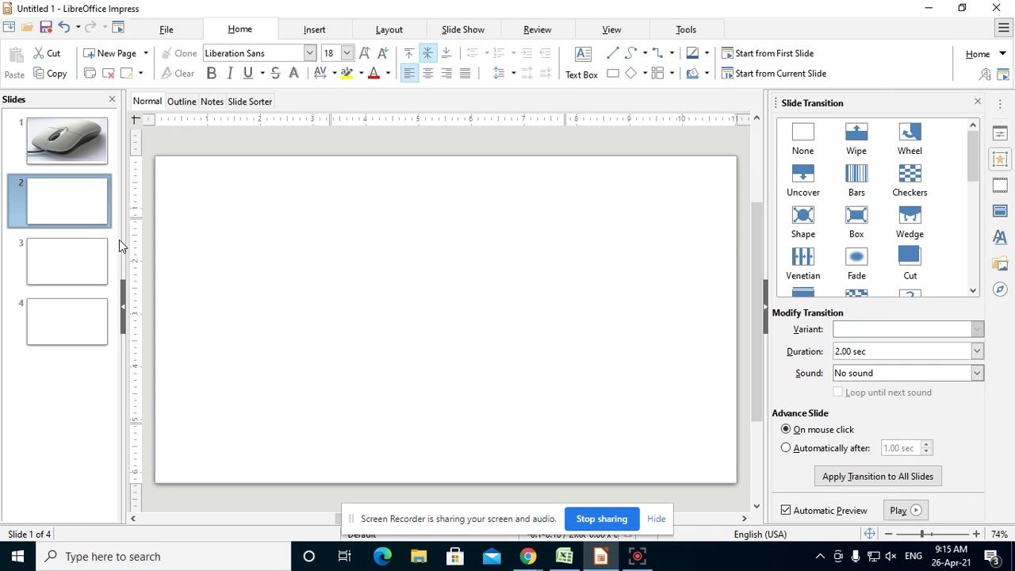
pyautogui.click(65, 143)
pyautogui.click(69, 204)
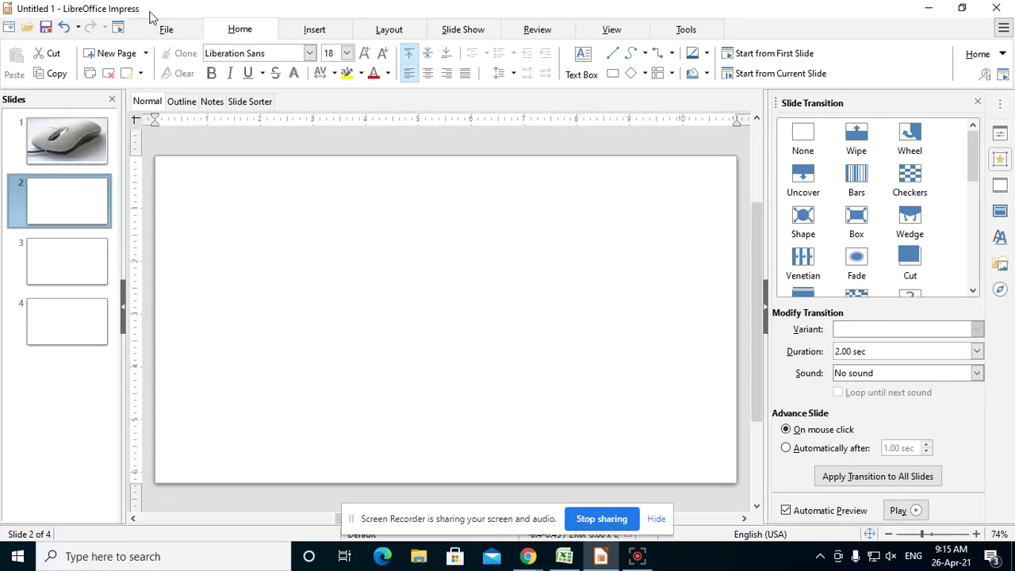
pyautogui.click(388, 29)
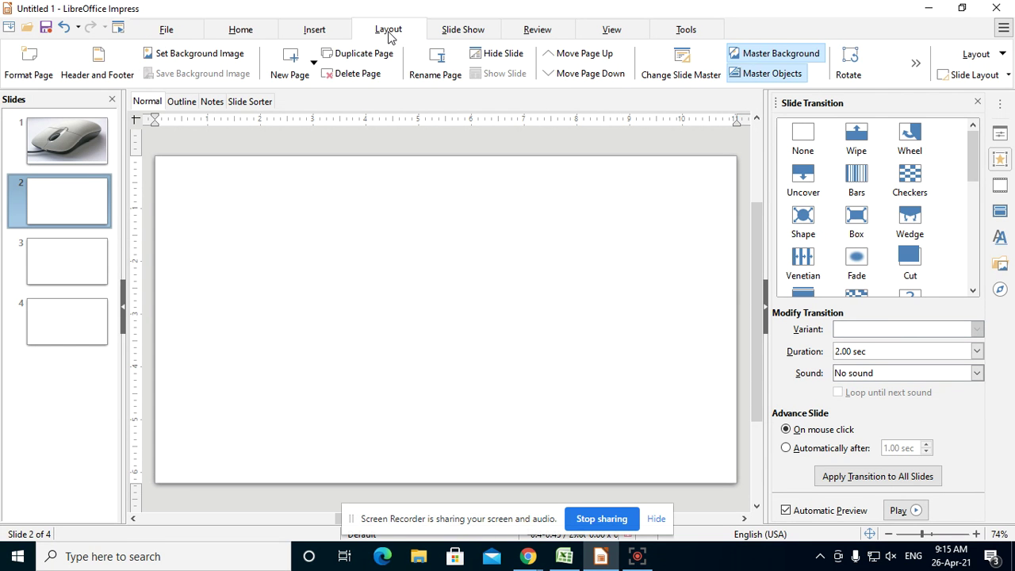
pyautogui.click(27, 74)
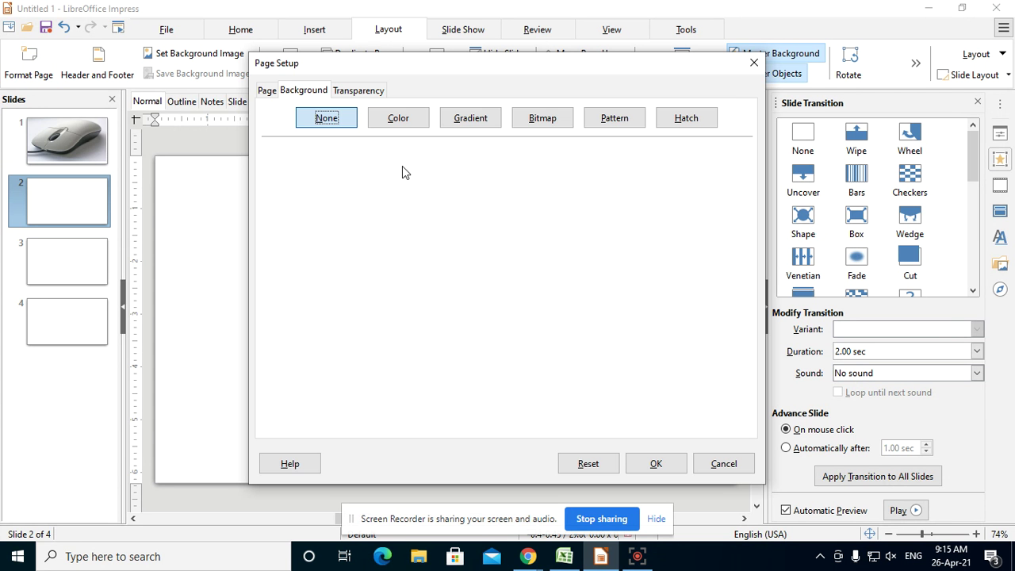
pyautogui.click(462, 122)
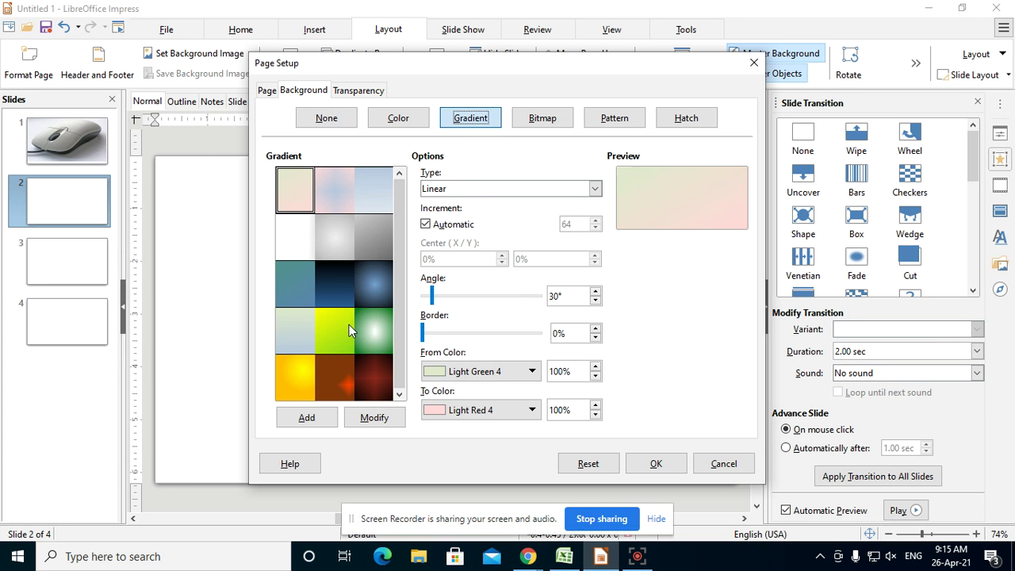
pyautogui.click(377, 327)
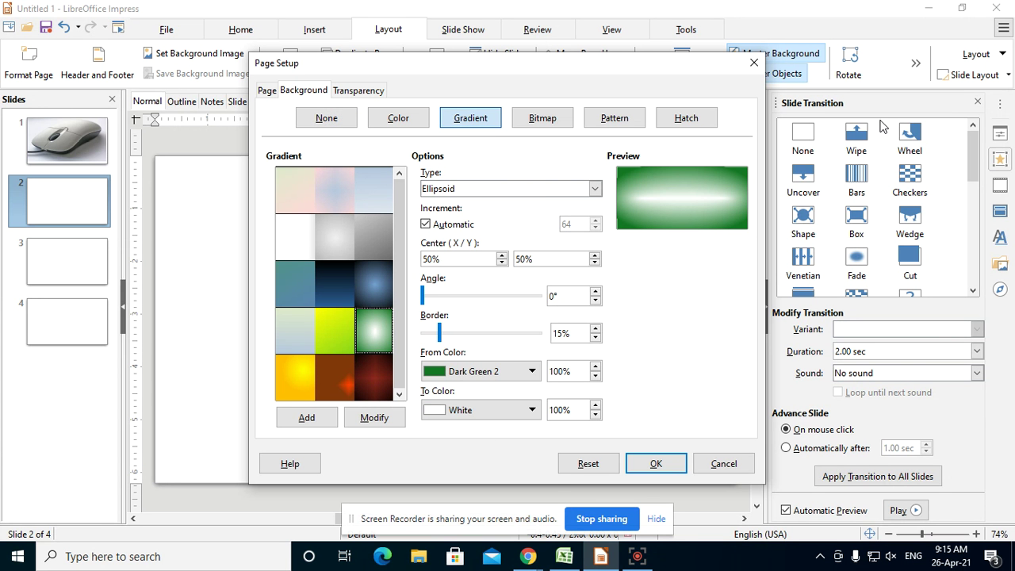
pyautogui.click(656, 464)
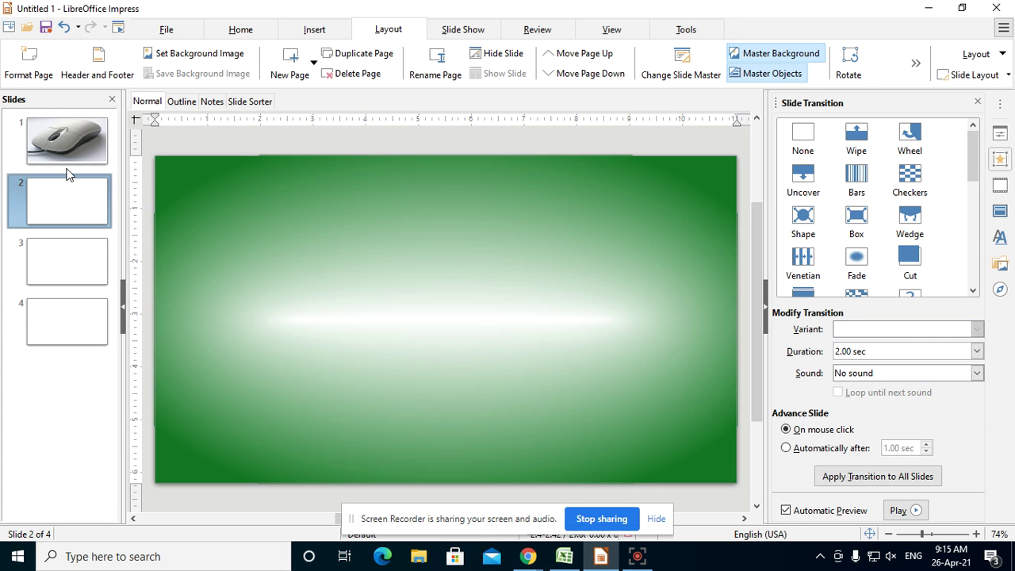
# - Give slide 3 the tiled autumn leaves bitmap as its background
pyautogui.click(52, 255)
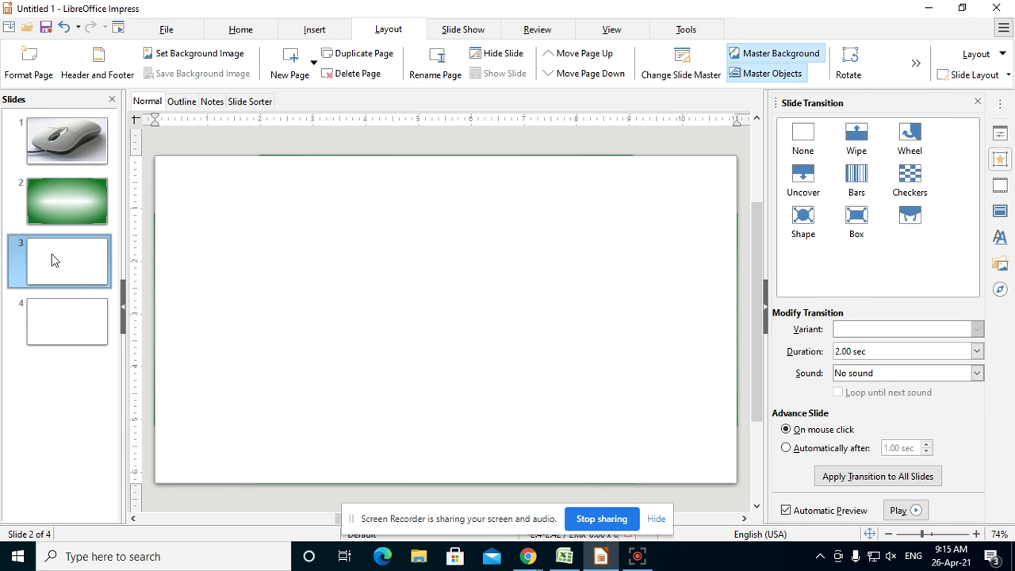
pyautogui.click(42, 62)
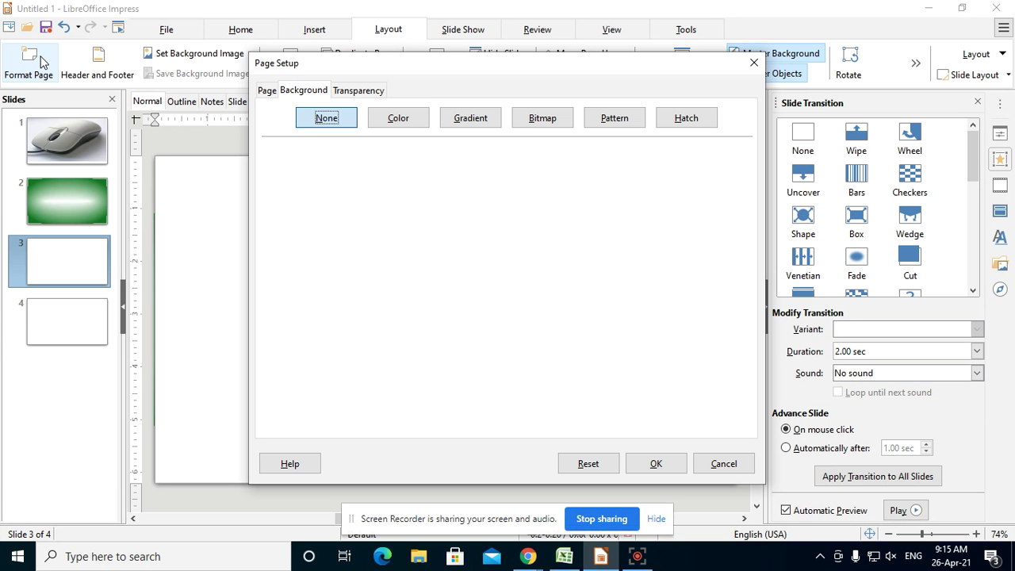
pyautogui.click(413, 119)
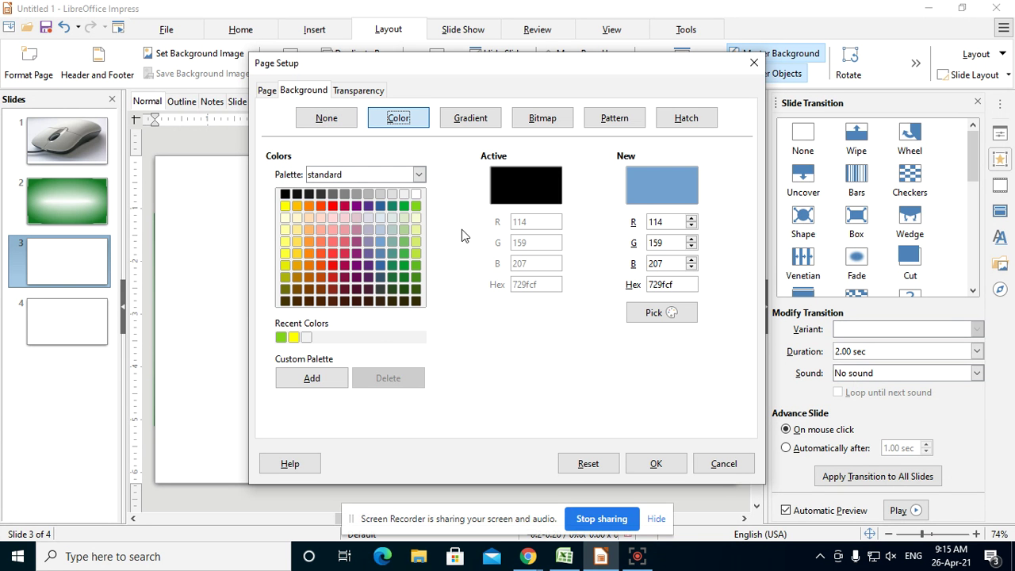
pyautogui.click(415, 205)
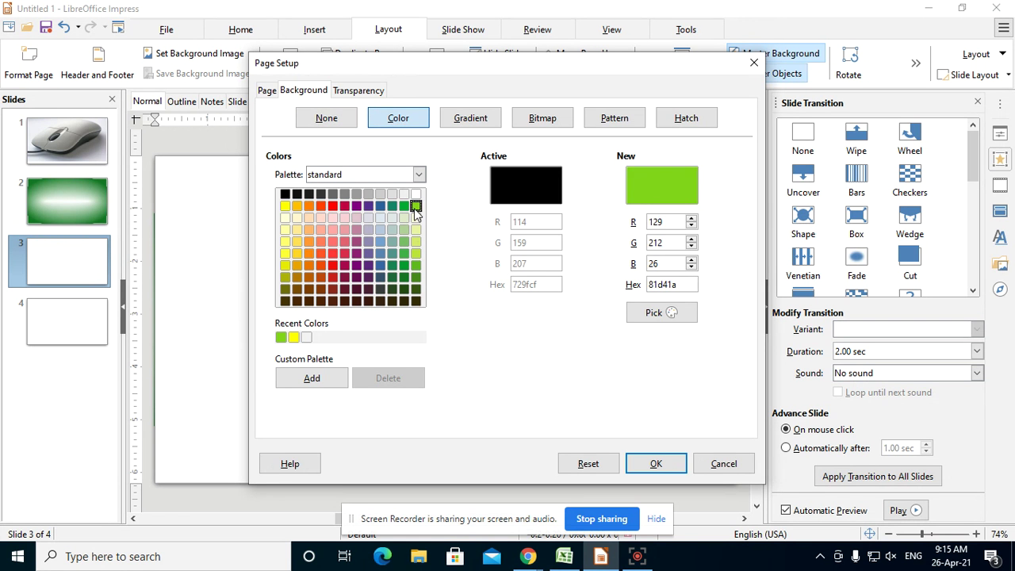
pyautogui.click(542, 123)
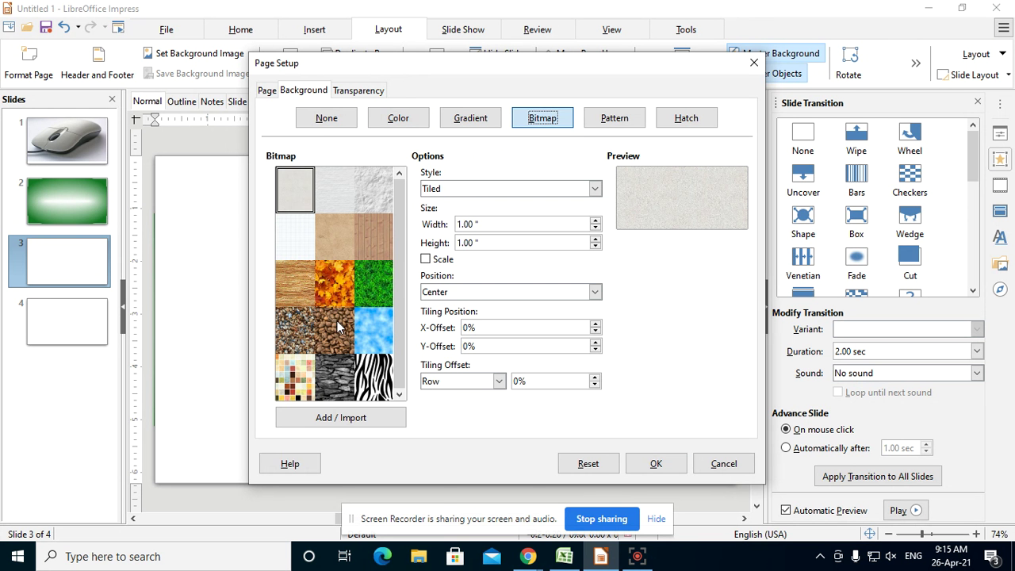
pyautogui.click(334, 283)
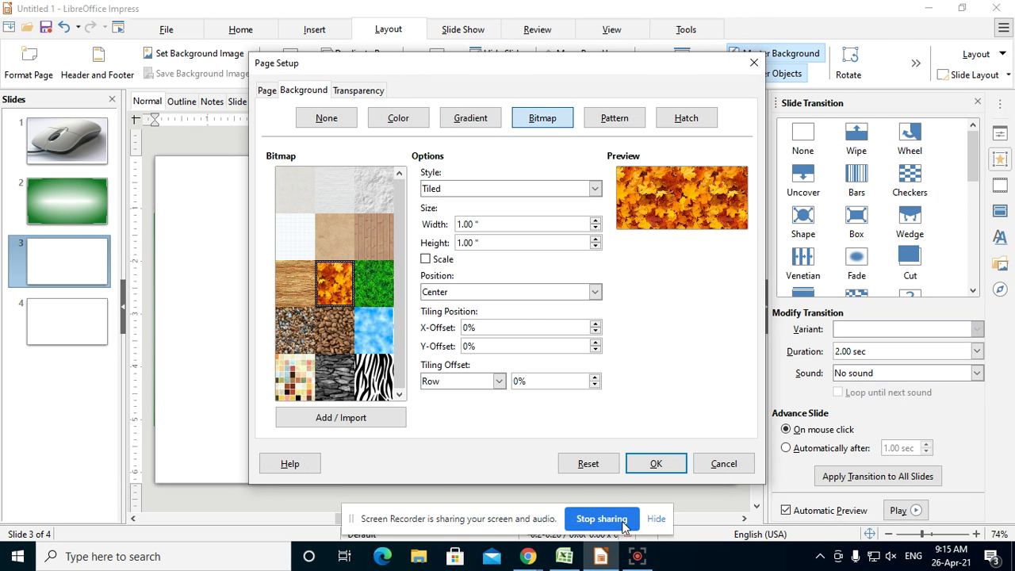
pyautogui.click(651, 466)
# - Give slide 4 a dense black-and-white grid pattern as its background
pyautogui.click(46, 311)
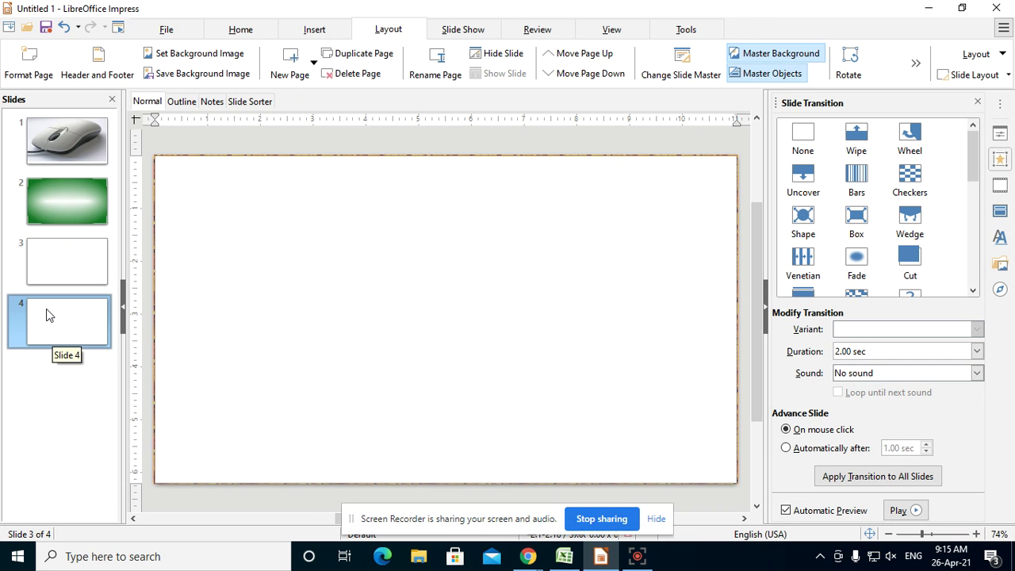
pyautogui.click(29, 54)
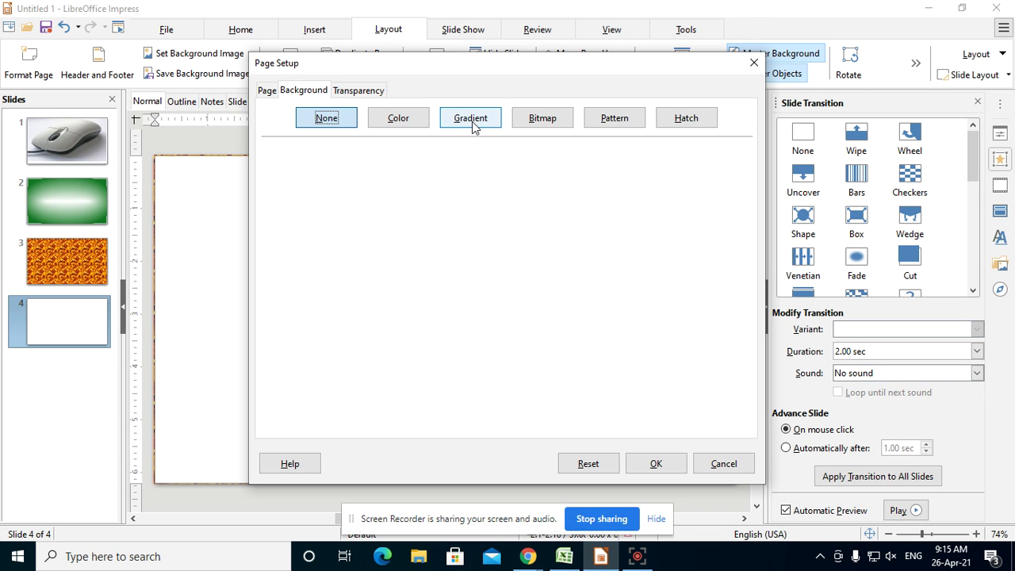
pyautogui.click(471, 121)
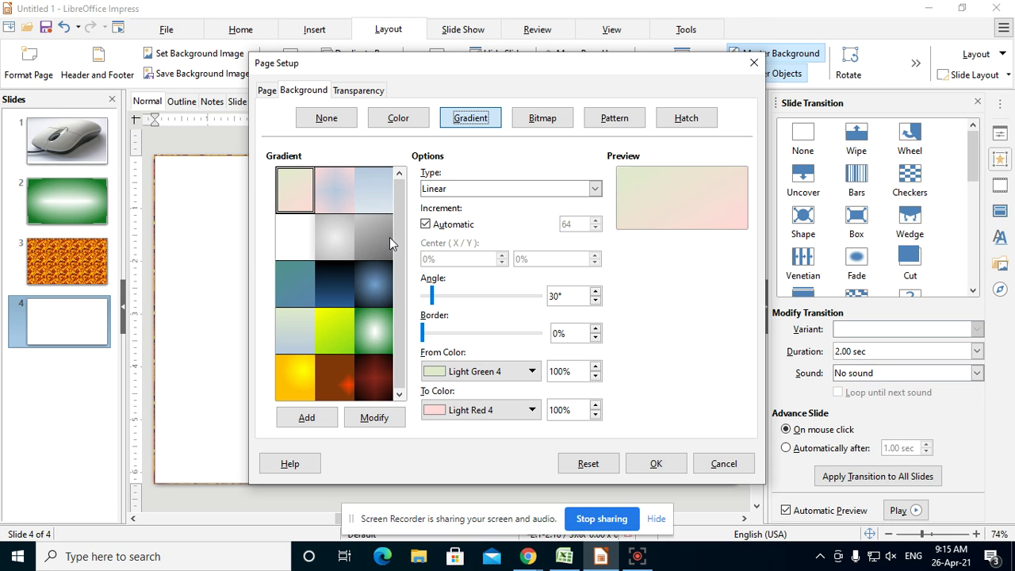
pyautogui.click(606, 118)
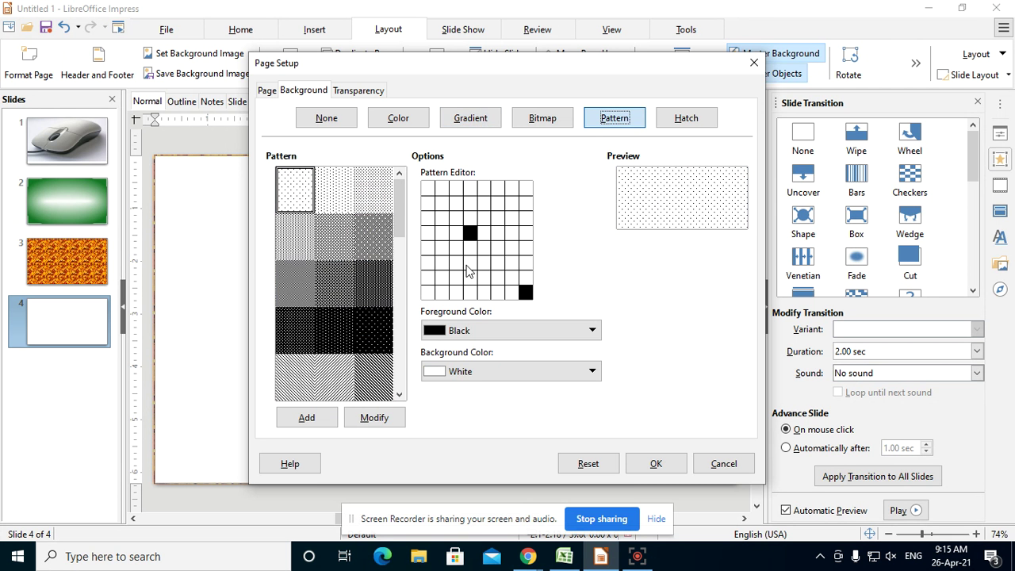
pyautogui.scroll(-10, 296, 294)
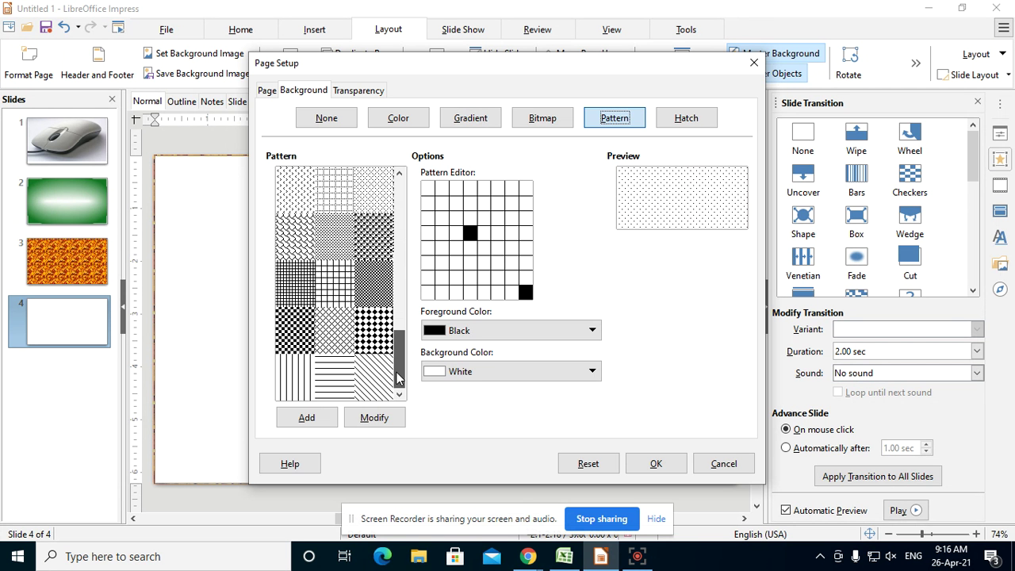
pyautogui.click(295, 236)
pyautogui.click(655, 463)
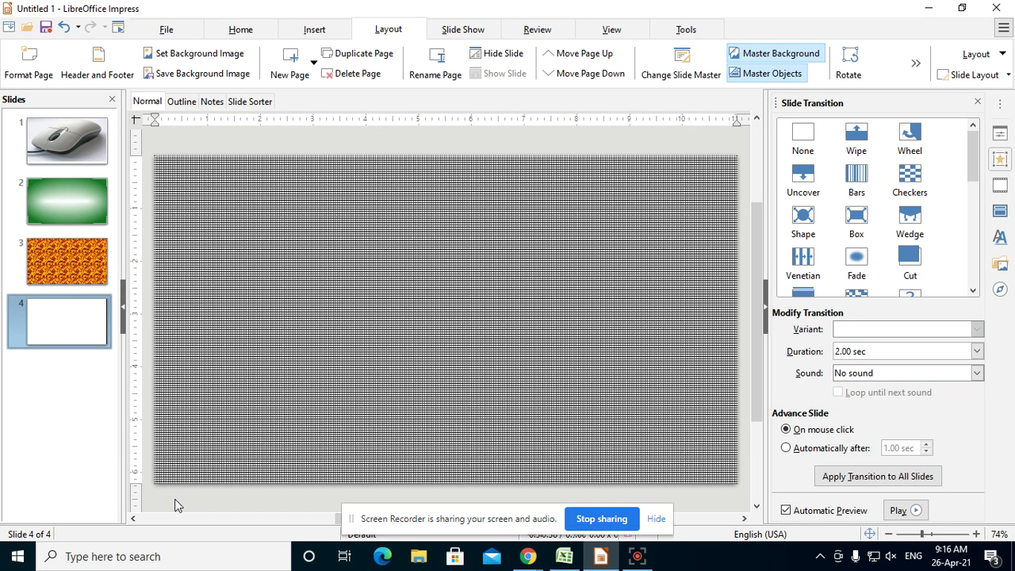
# - Look through slides 1 to 4 to check their contents and order before setting up the show
pyautogui.click(459, 30)
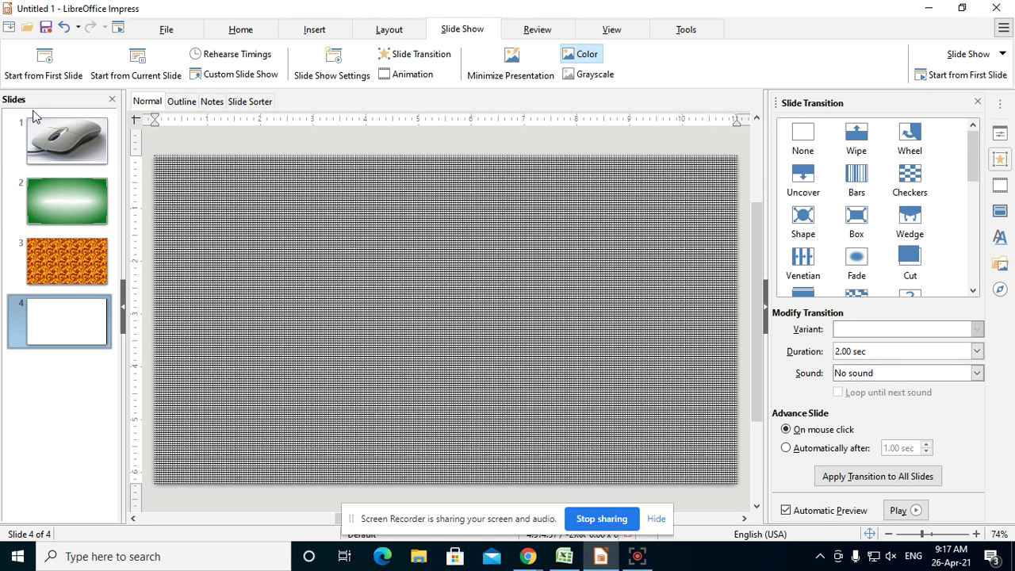
pyautogui.click(33, 149)
pyautogui.click(48, 189)
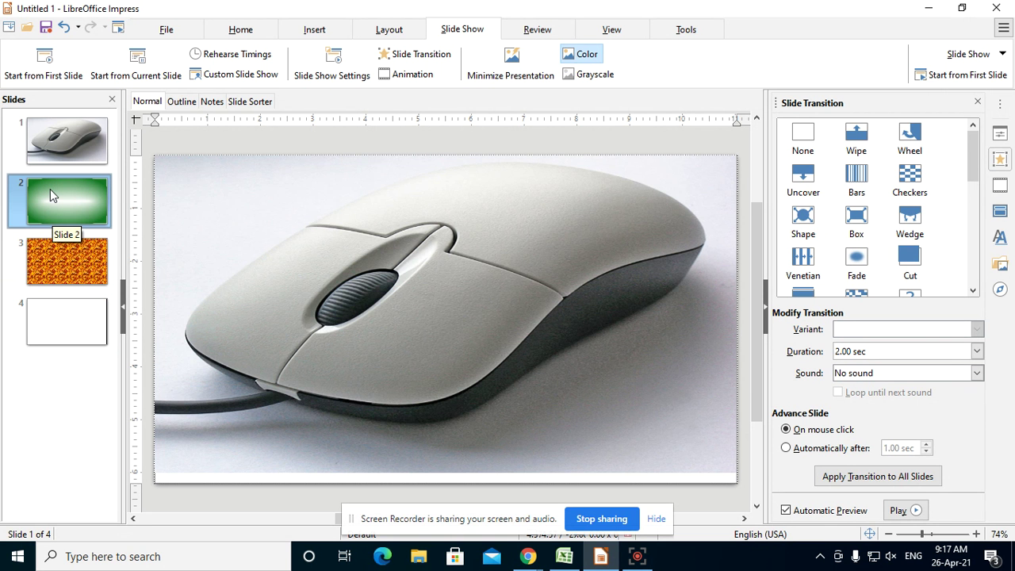
pyautogui.click(61, 262)
pyautogui.click(63, 317)
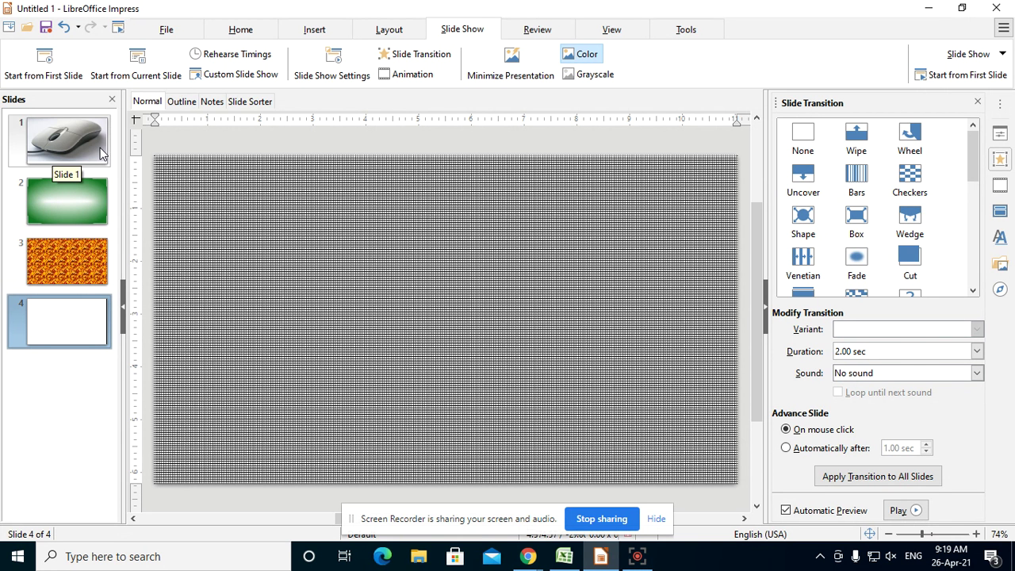
pyautogui.click(234, 75)
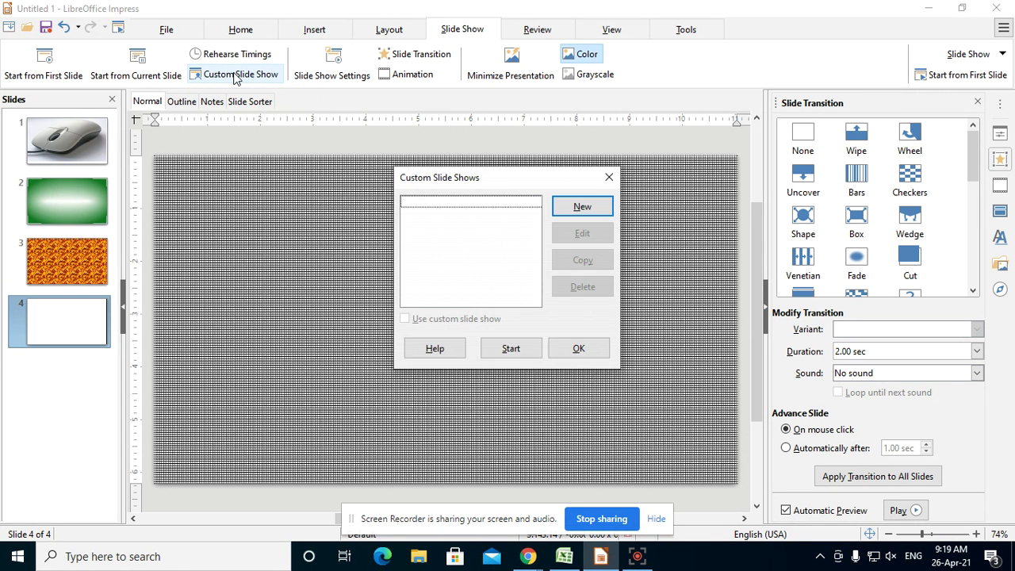
pyautogui.moveTo(483, 178); pyautogui.dragTo(389, 72)
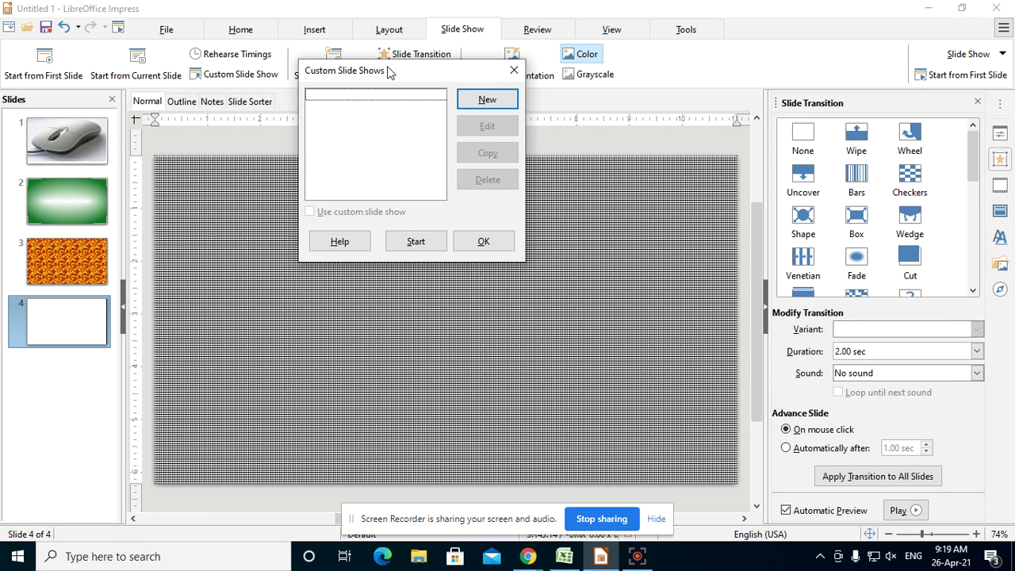
pyautogui.moveTo(388, 73); pyautogui.dragTo(286, 94)
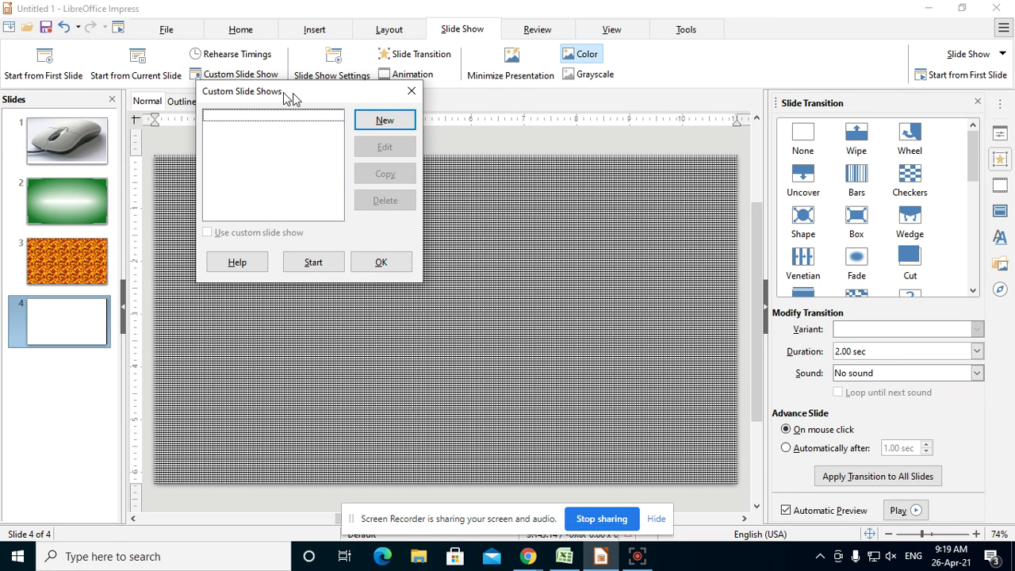
pyautogui.moveTo(288, 95); pyautogui.dragTo(313, 125)
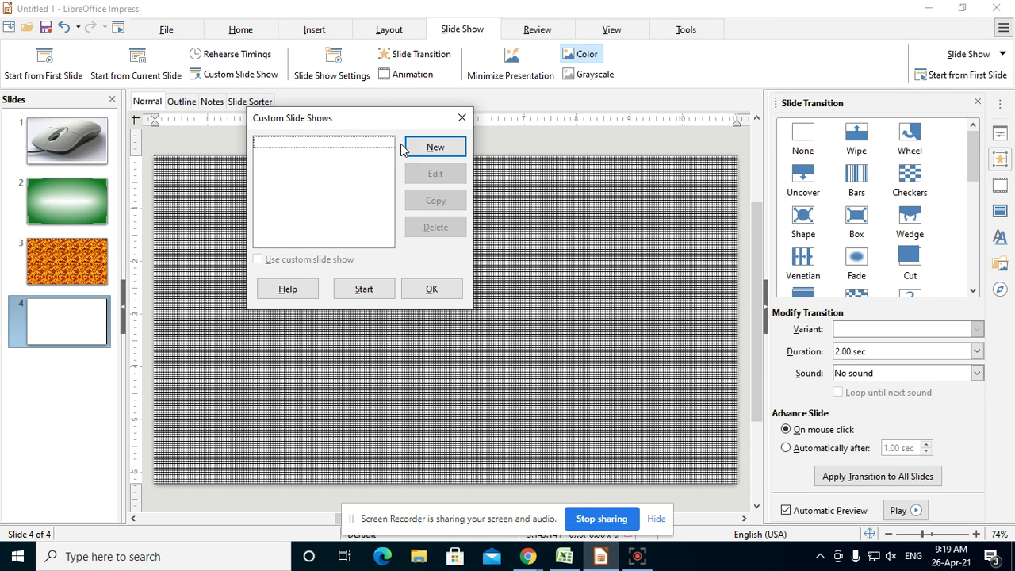
pyautogui.click(435, 147)
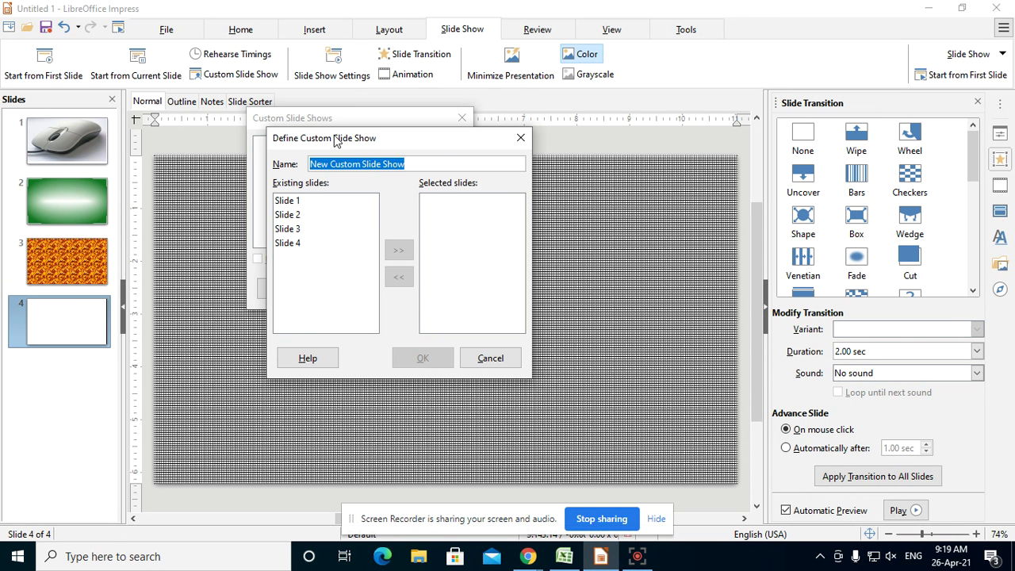
pyautogui.moveTo(334, 140); pyautogui.dragTo(319, 58)
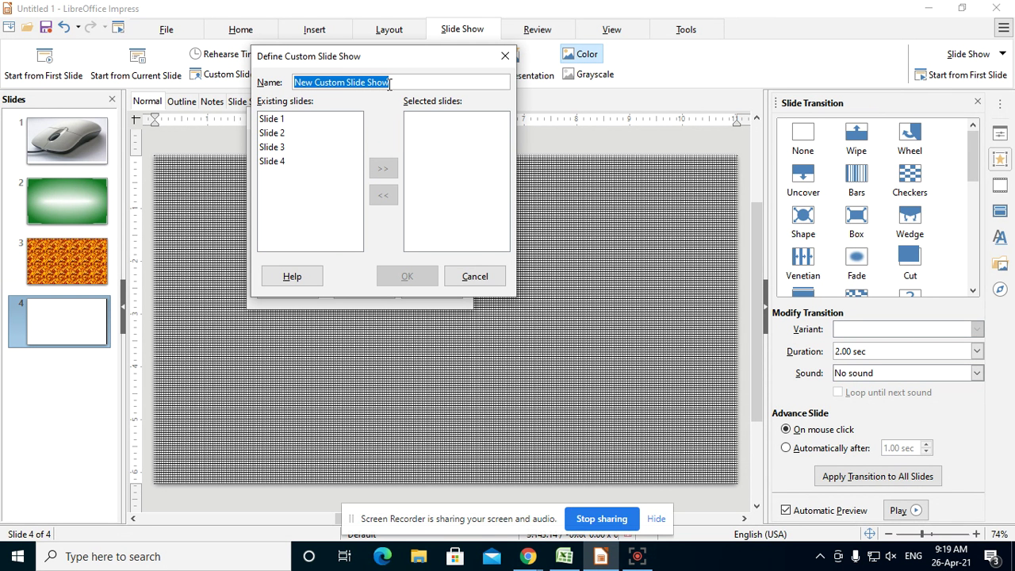
pyautogui.write('SK1')
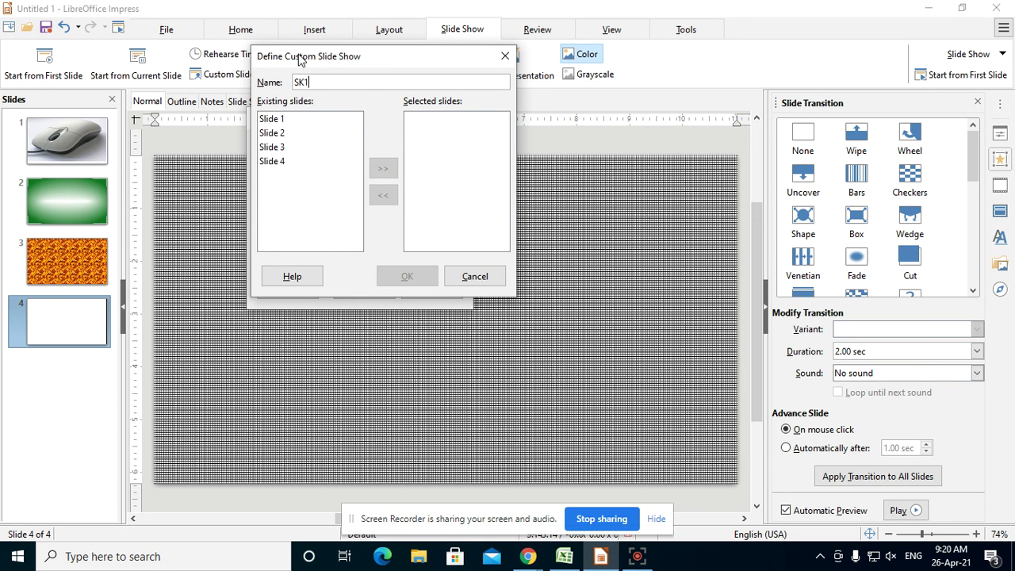
pyautogui.moveTo(299, 57); pyautogui.dragTo(364, 50)
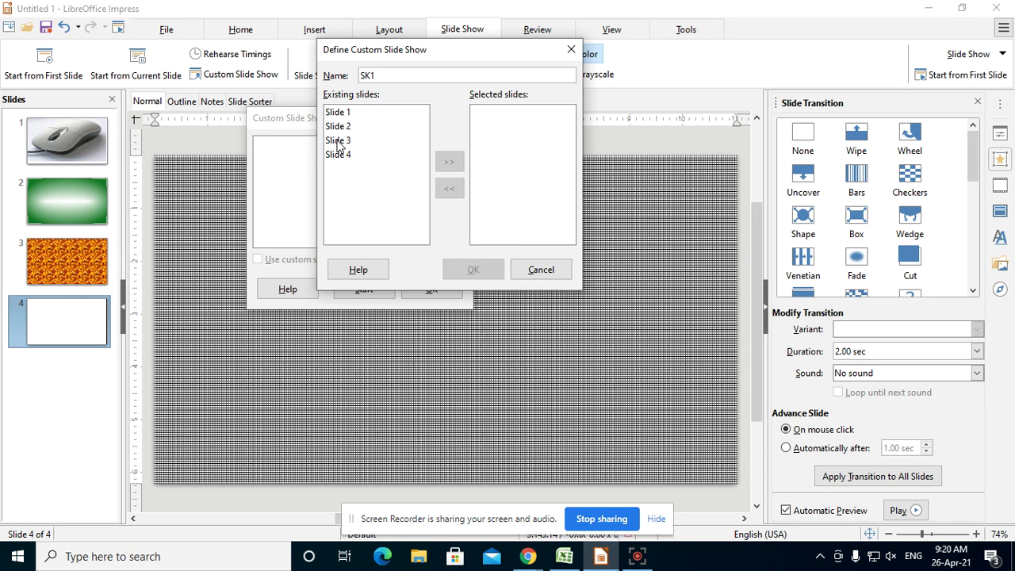
pyautogui.click(338, 113)
pyautogui.click(338, 126)
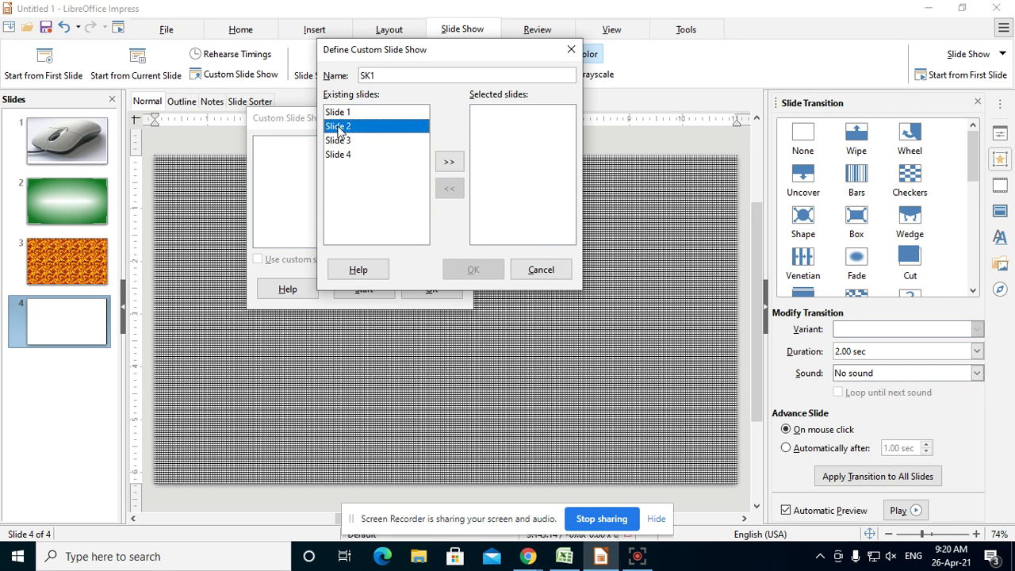
pyautogui.click(339, 142)
pyautogui.click(341, 155)
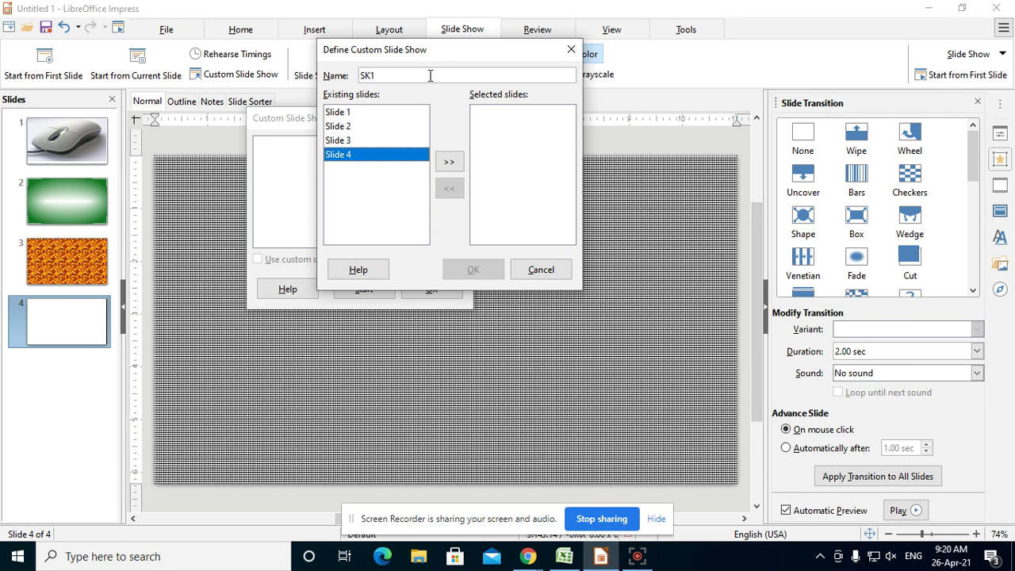
pyautogui.click(569, 54)
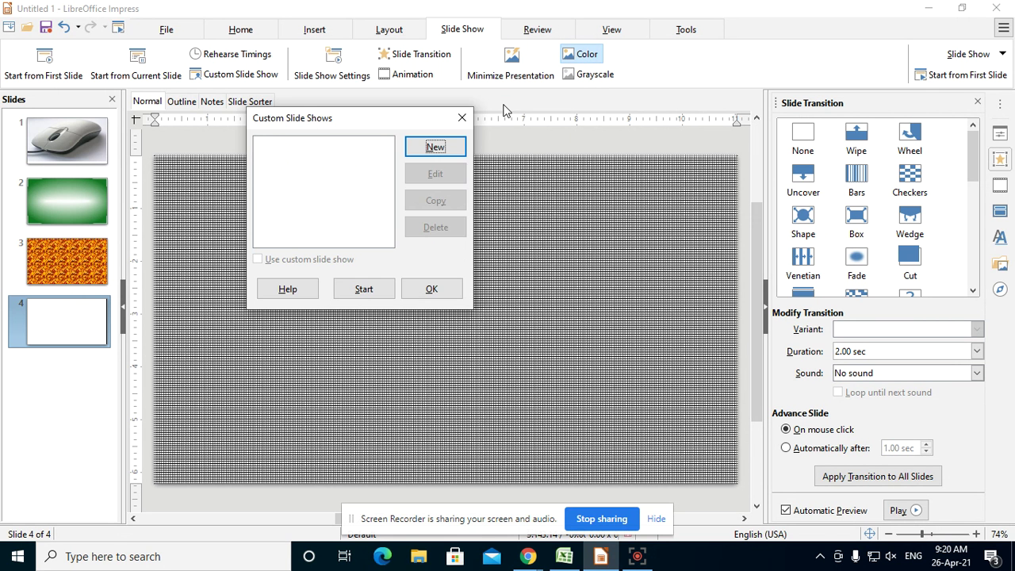
pyautogui.click(463, 118)
# - Add a new blank slide after slide 4
pyautogui.click(14, 127)
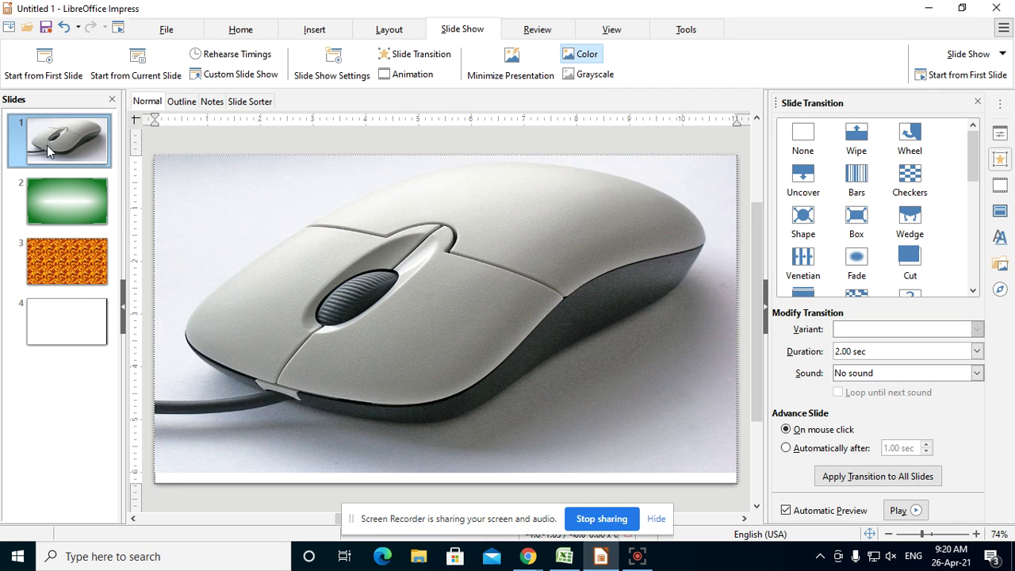
pyautogui.click(45, 201)
pyautogui.click(63, 263)
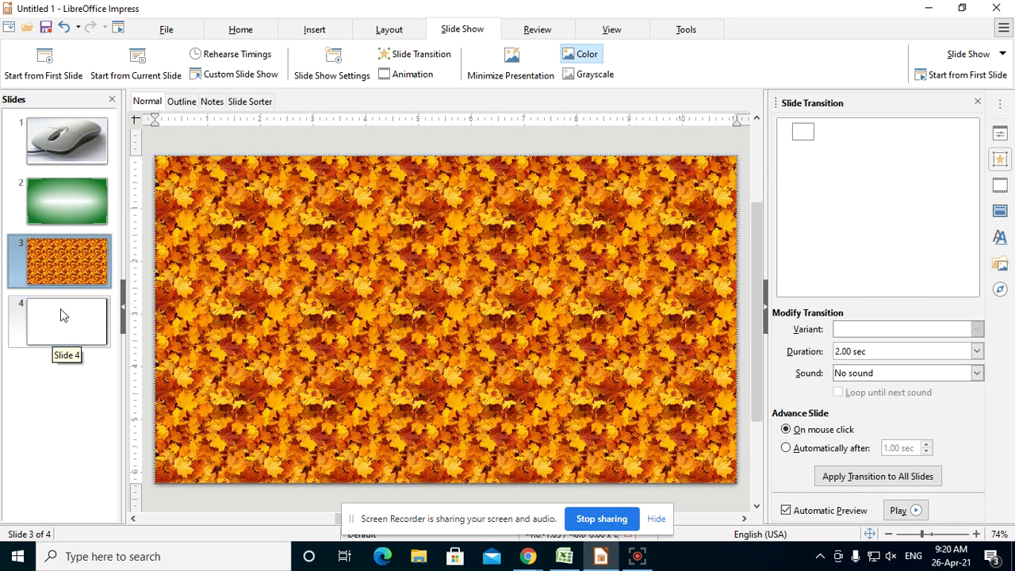
pyautogui.click(62, 311)
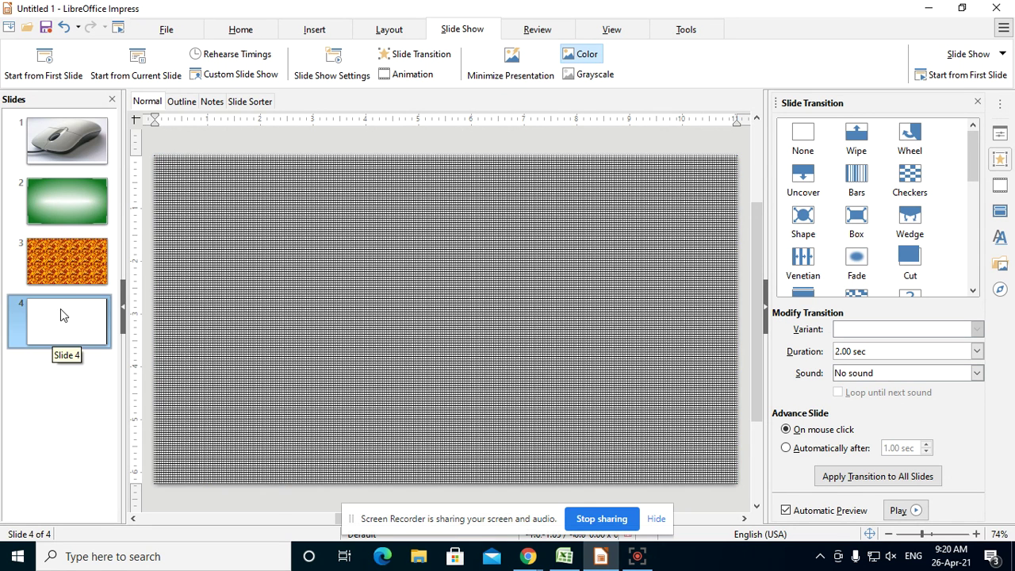
pyautogui.click(237, 32)
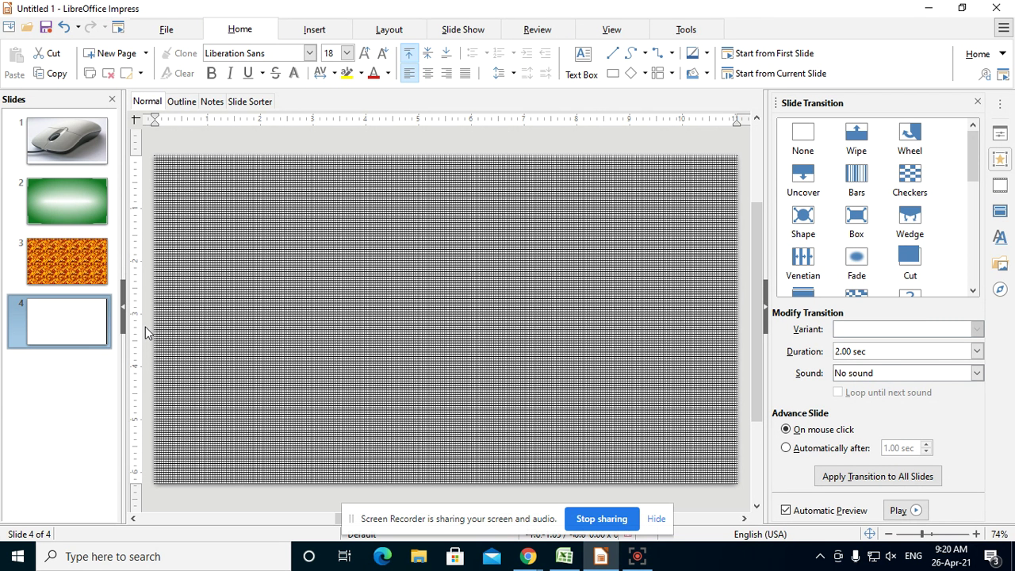
pyautogui.hotkey('ctrl', 'm')
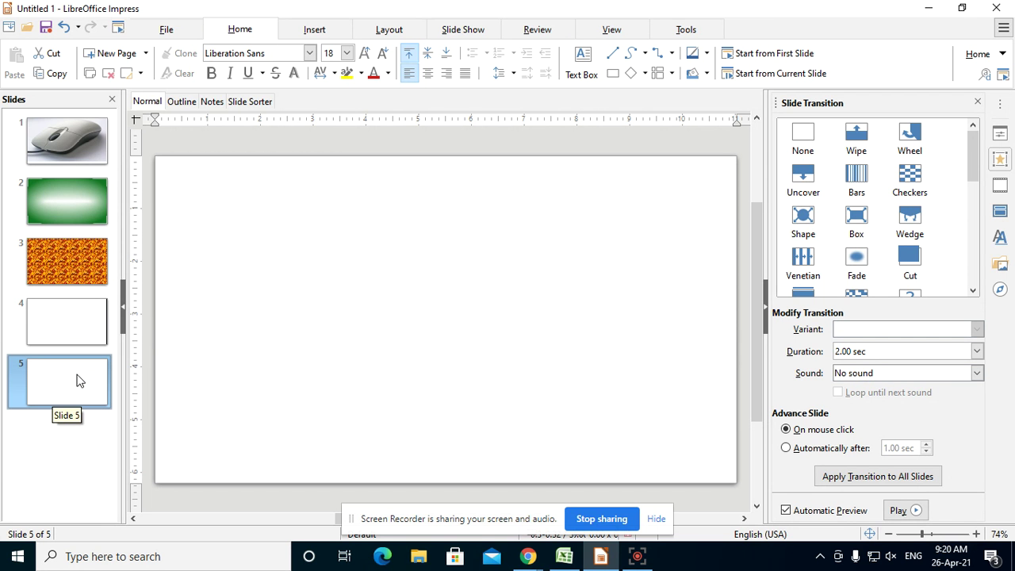
# - Give slide 5 the dense blue crossed hatch as its background
pyautogui.click(354, 36)
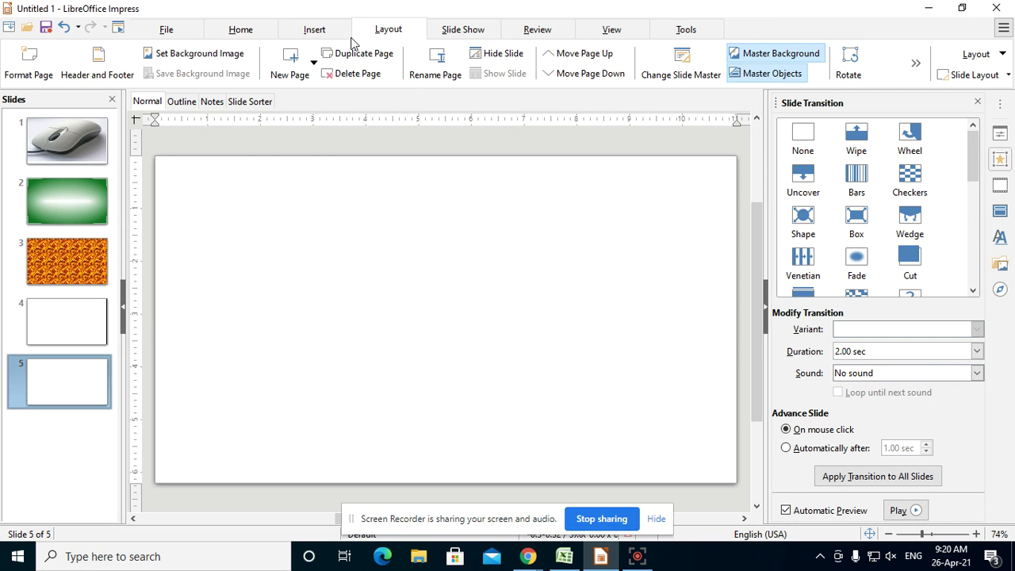
pyautogui.click(28, 60)
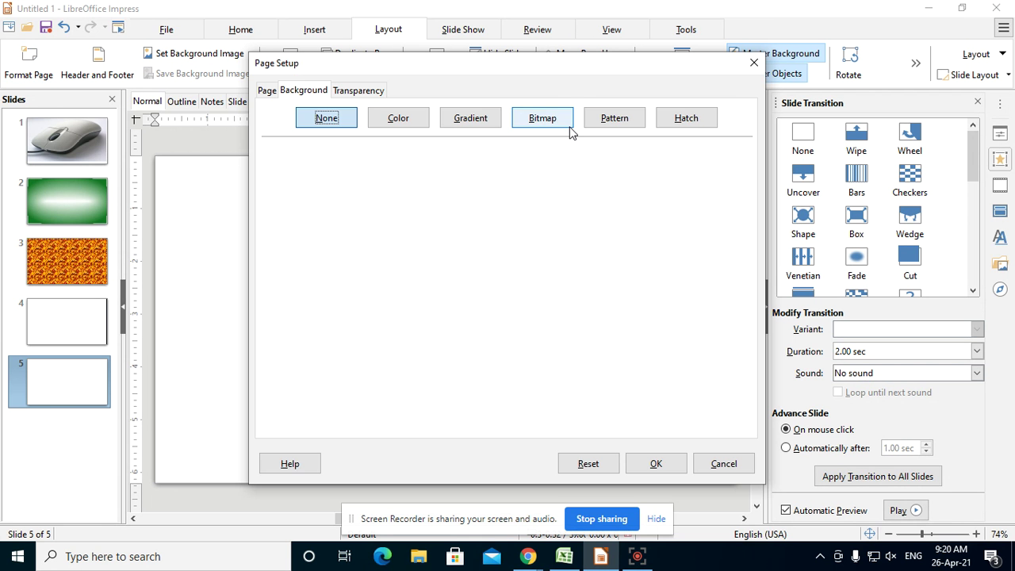
pyautogui.click(666, 121)
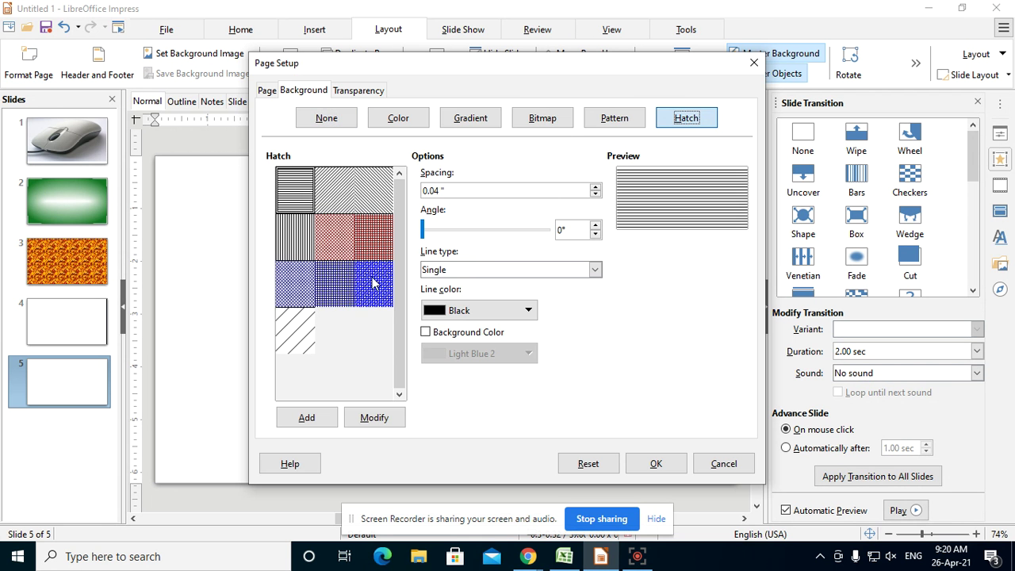
pyautogui.click(374, 283)
pyautogui.click(658, 462)
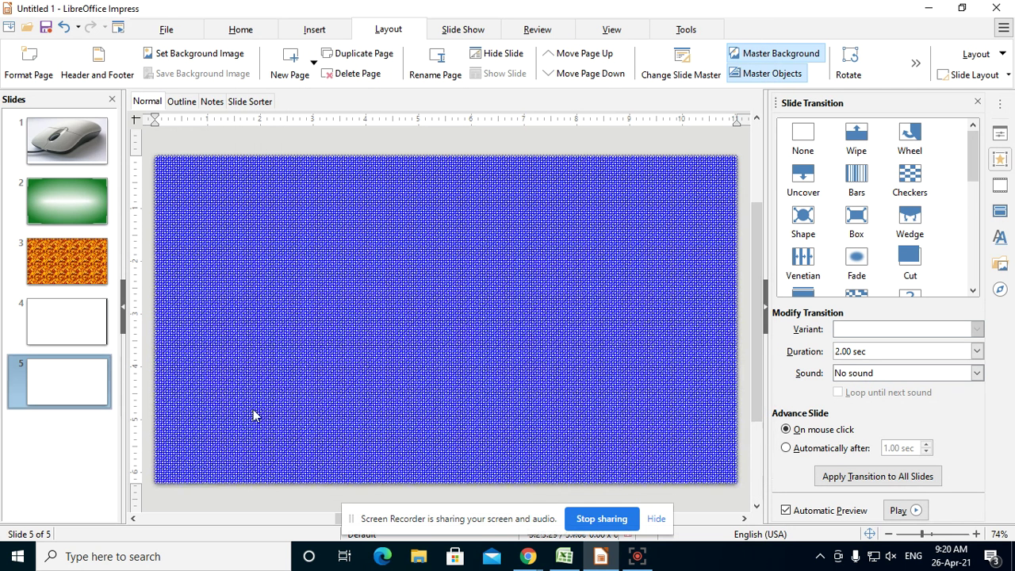
# - Start a new custom slide show from slide 1 and name it SK
pyautogui.click(65, 131)
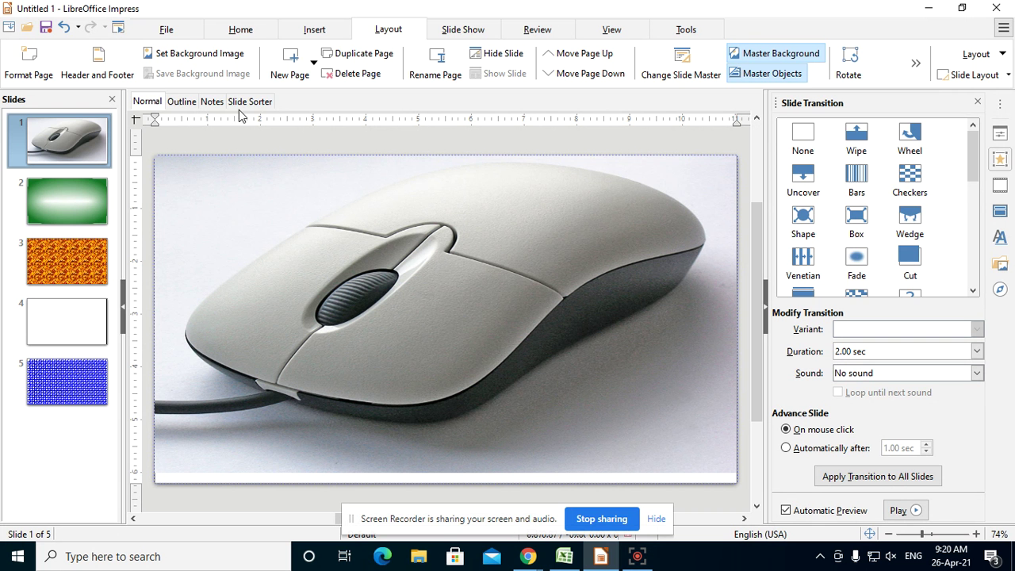
pyautogui.click(487, 35)
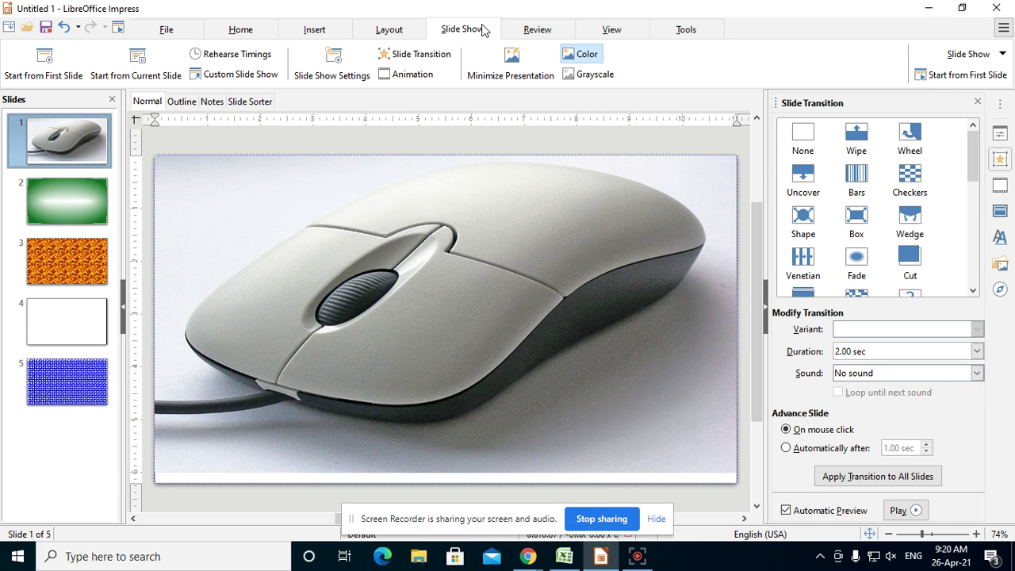
pyautogui.click(234, 76)
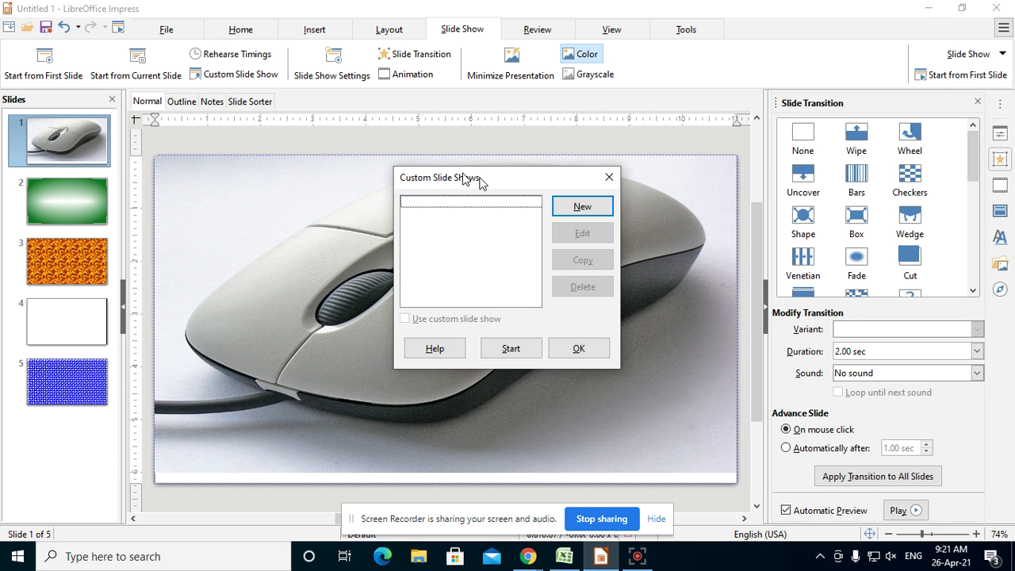
pyautogui.moveTo(480, 181); pyautogui.dragTo(333, 45)
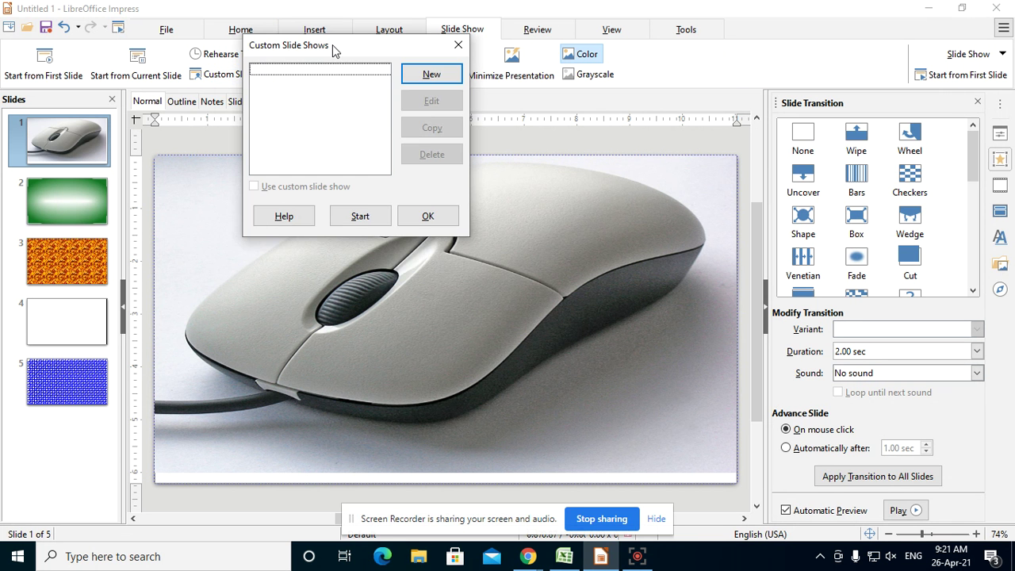
pyautogui.click(418, 77)
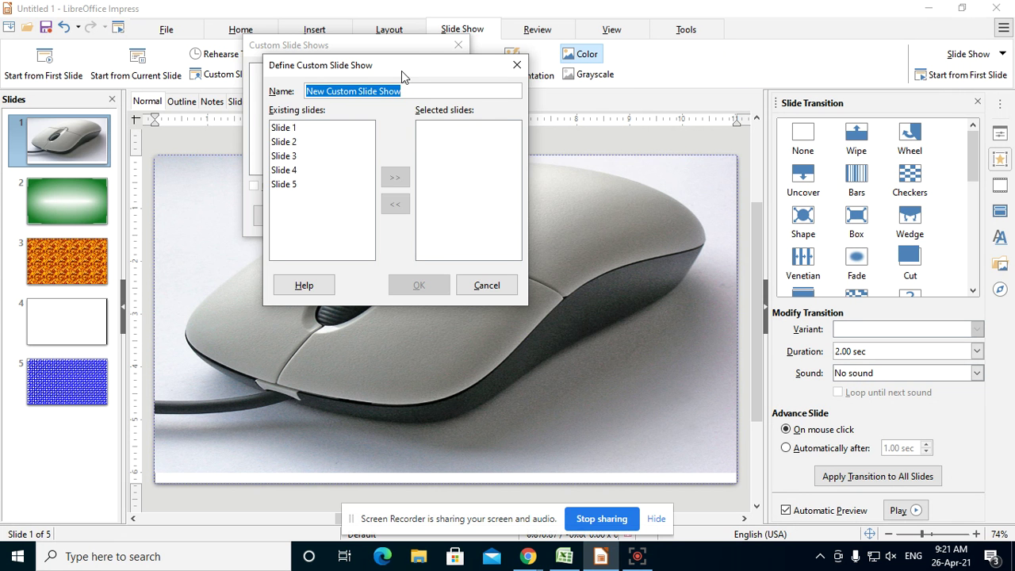
pyautogui.moveTo(388, 67)
pyautogui.mouseDown()
pyautogui.moveTo(484, 91)
pyautogui.moveTo(392, 73)
pyautogui.moveTo(379, 54)
pyautogui.mouseUp()
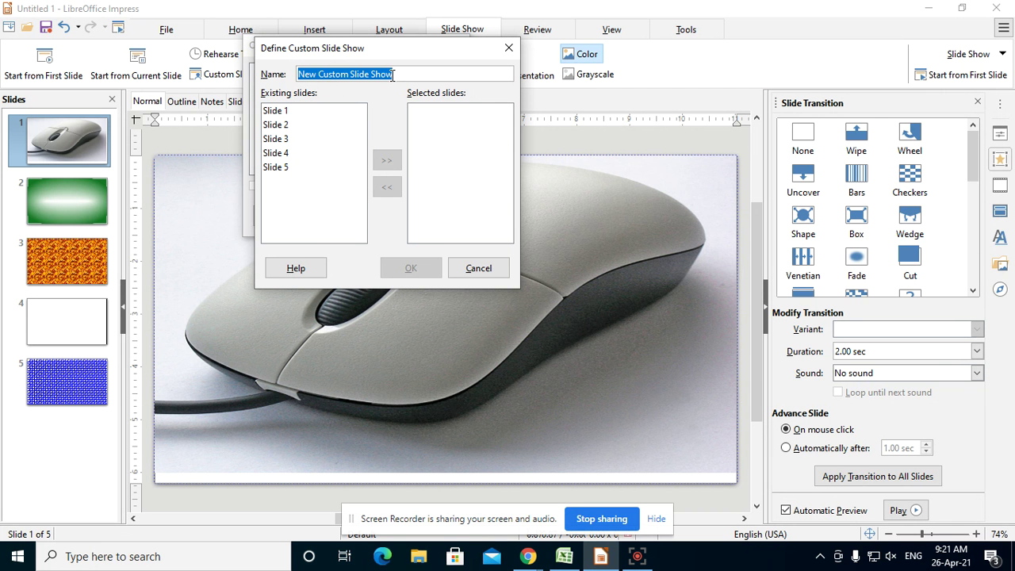
pyautogui.write('SK')
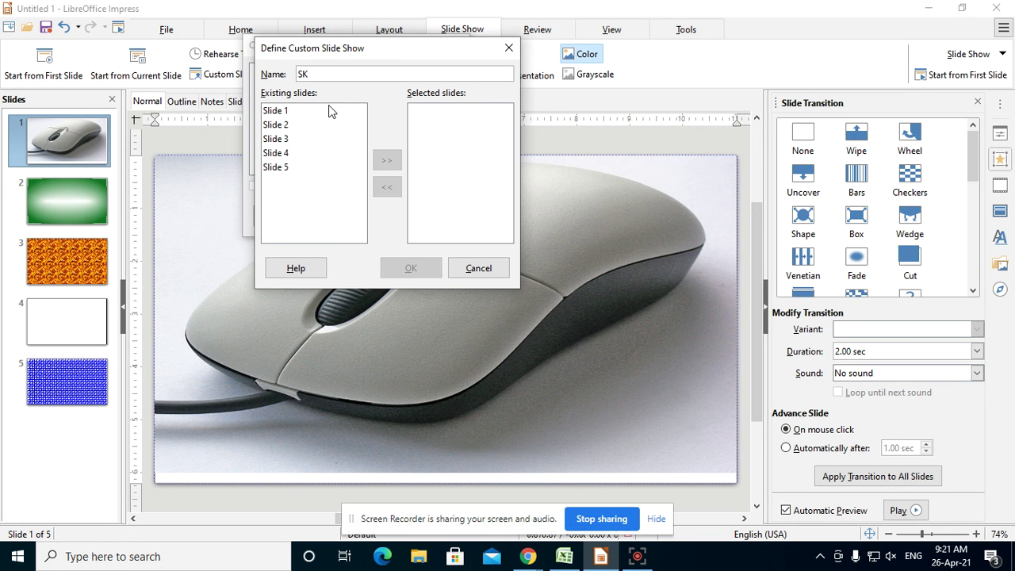
# - Look through slides 1 to 5 in the existing slides available for the SK show
pyautogui.click(284, 111)
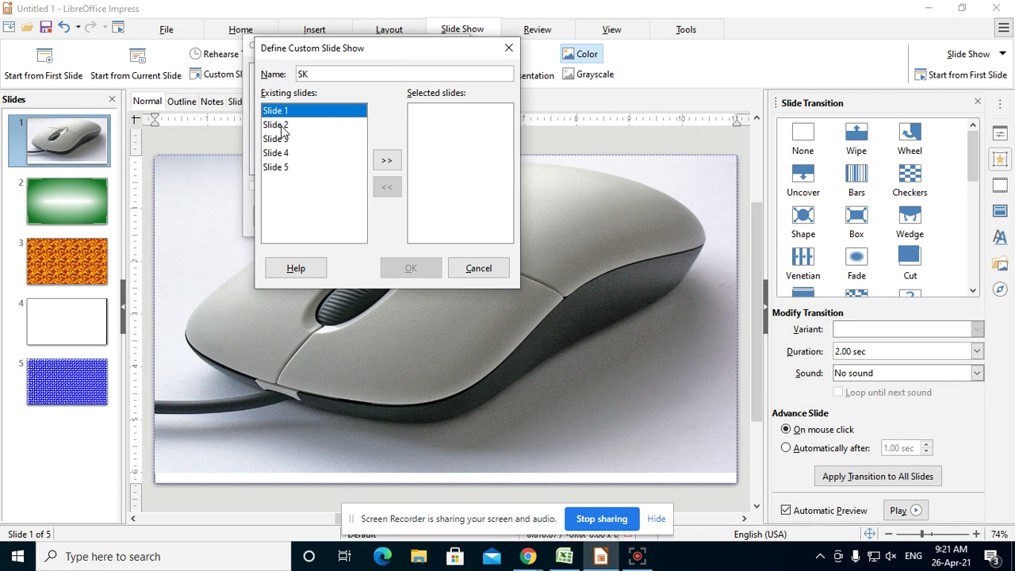
pyautogui.click(281, 127)
pyautogui.click(281, 140)
pyautogui.click(282, 153)
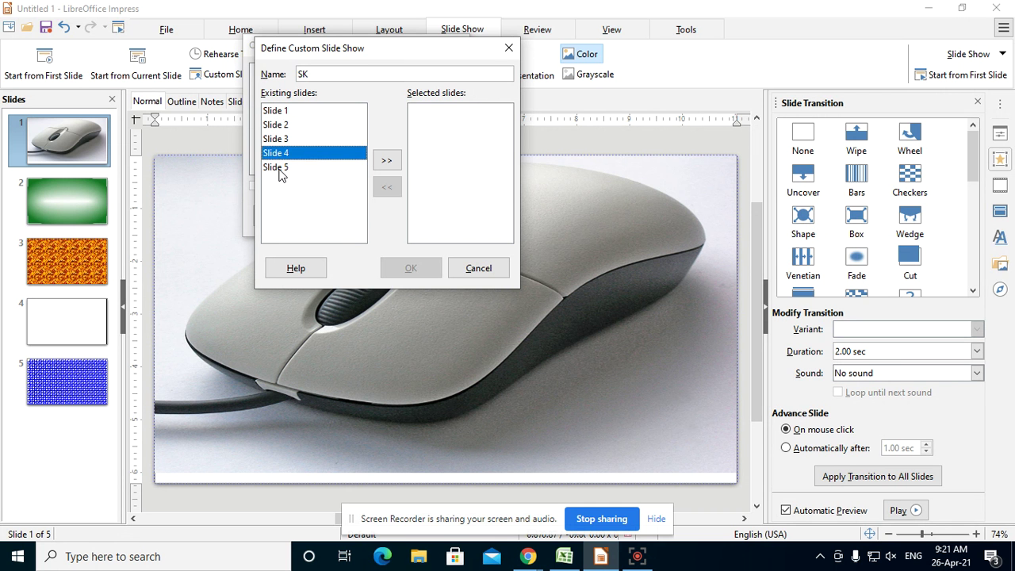
pyautogui.click(279, 167)
pyautogui.click(277, 111)
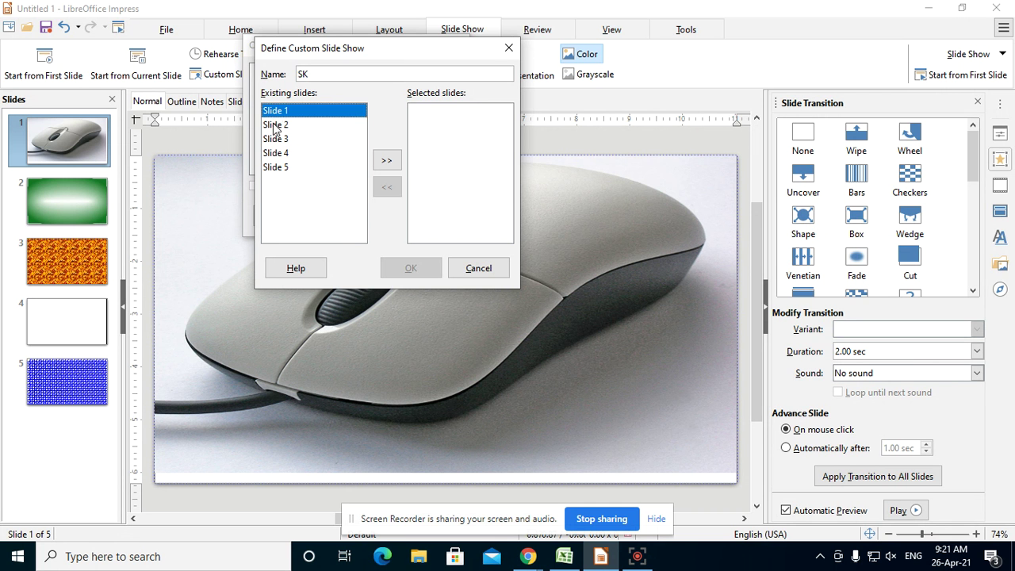
pyautogui.click(278, 124)
pyautogui.click(278, 139)
pyautogui.click(275, 153)
pyautogui.click(276, 168)
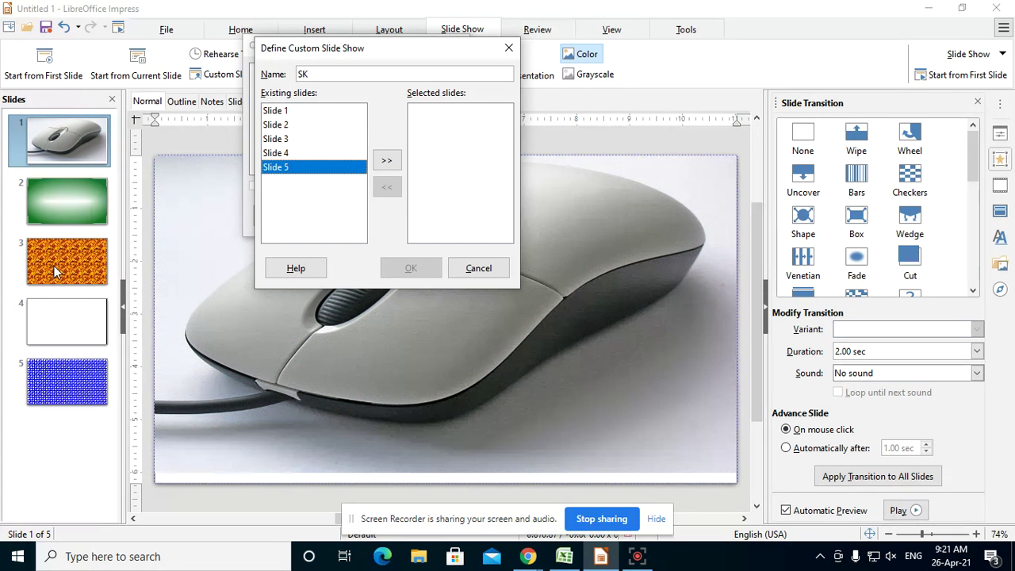
# - Add slides 3, 5 and 1, in that order, to the selected slides of the SK show
pyautogui.click(277, 140)
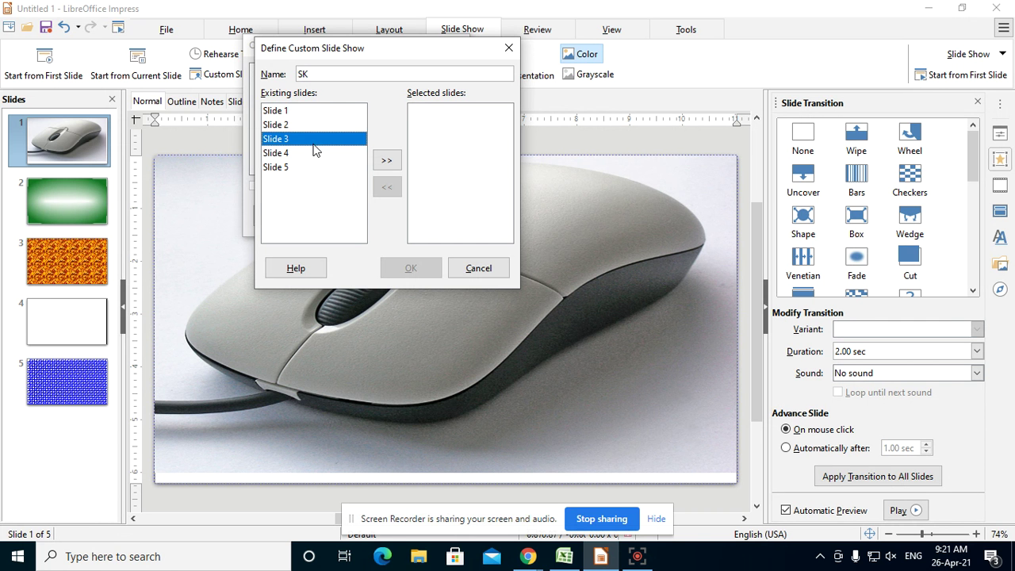
pyautogui.click(386, 161)
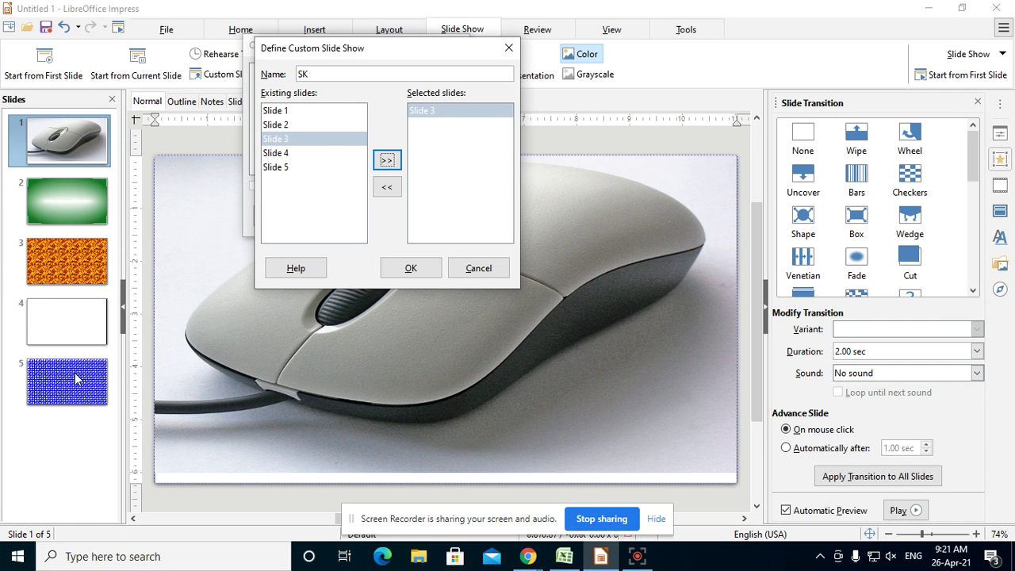
pyautogui.click(275, 168)
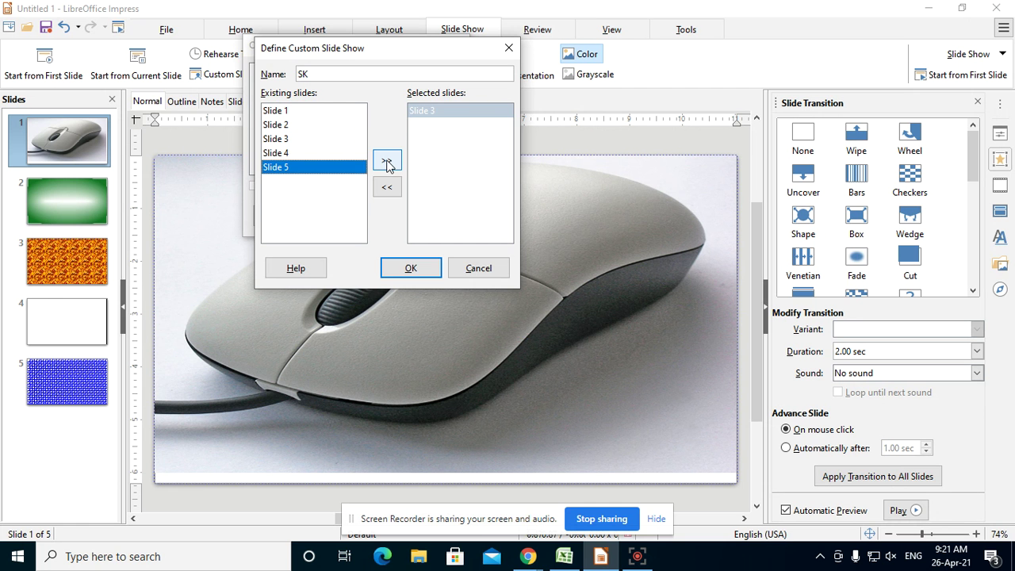
pyautogui.click(386, 162)
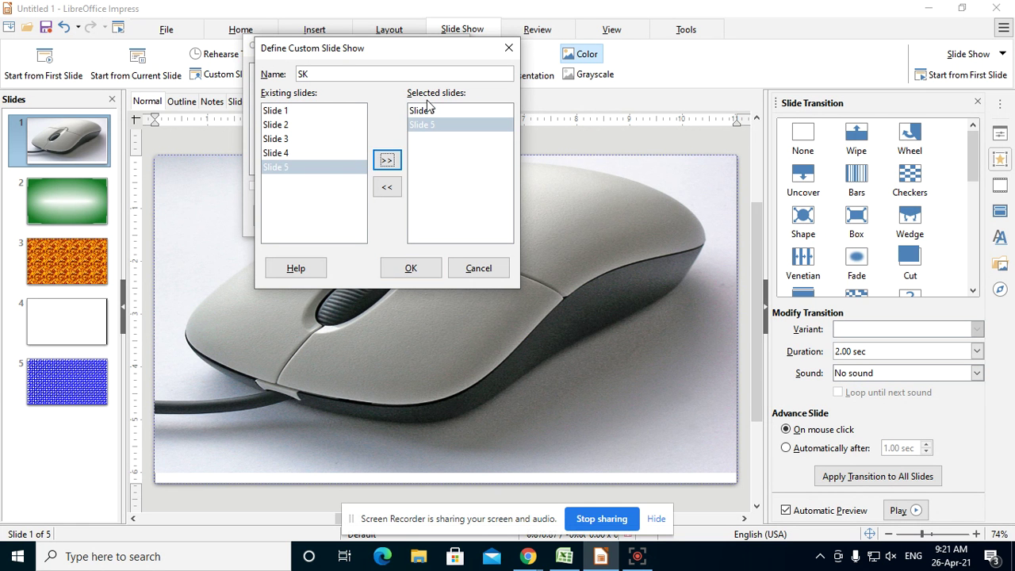
pyautogui.click(425, 126)
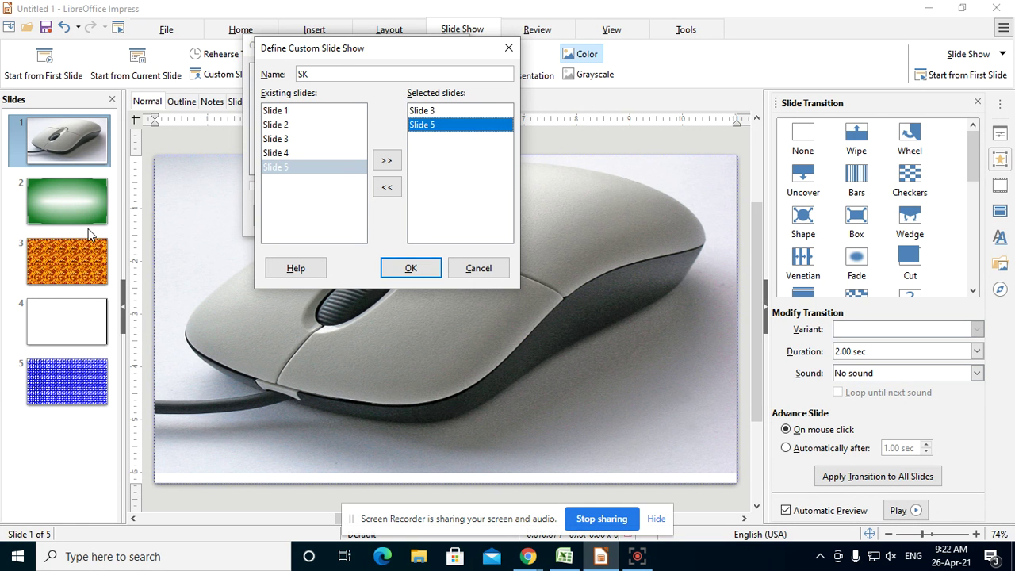
pyautogui.click(295, 112)
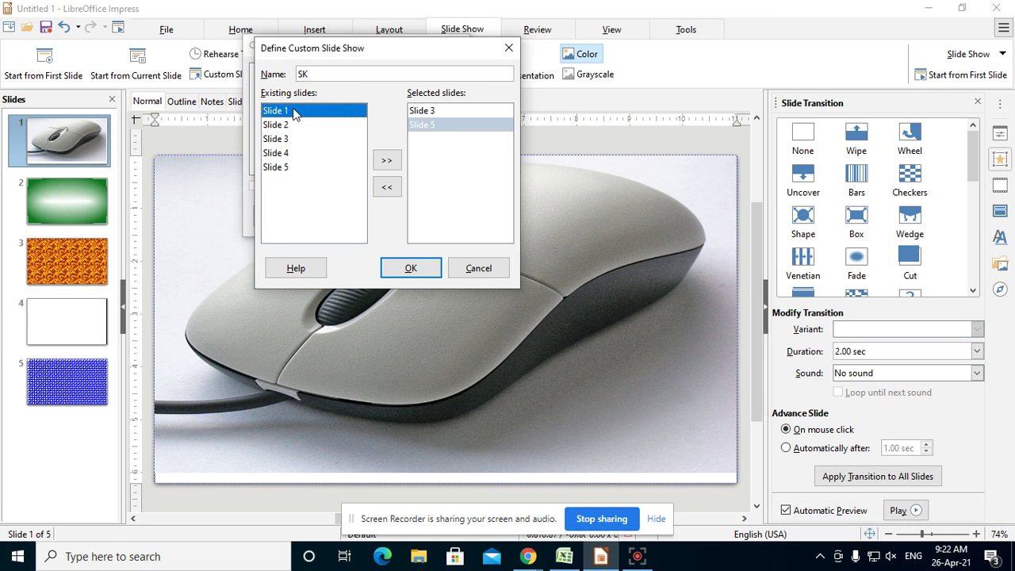
pyautogui.click(387, 162)
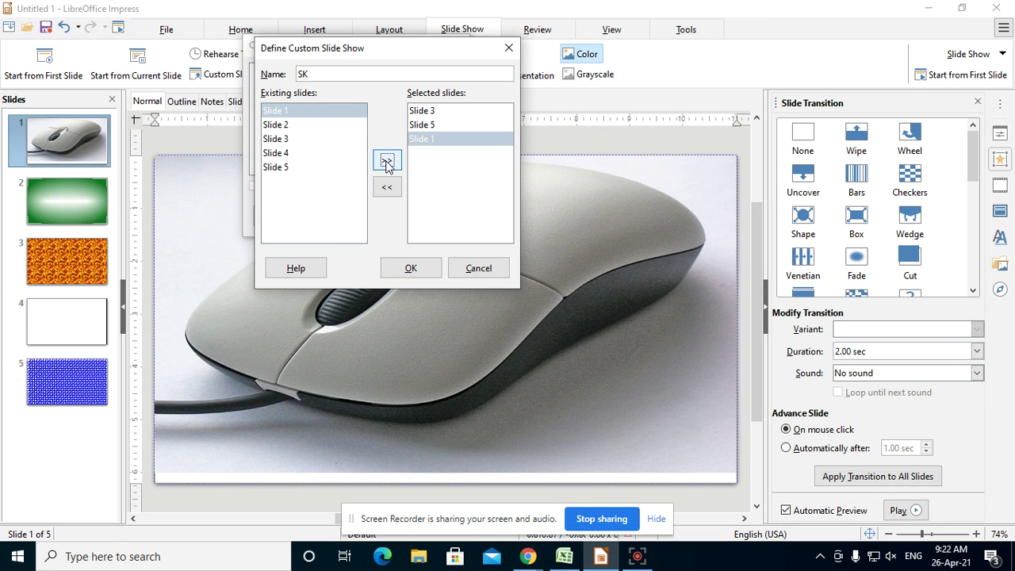
# - Remove slide 1 and slide 5 from the selected slides of the SK show
pyautogui.click(436, 110)
pyautogui.click(432, 125)
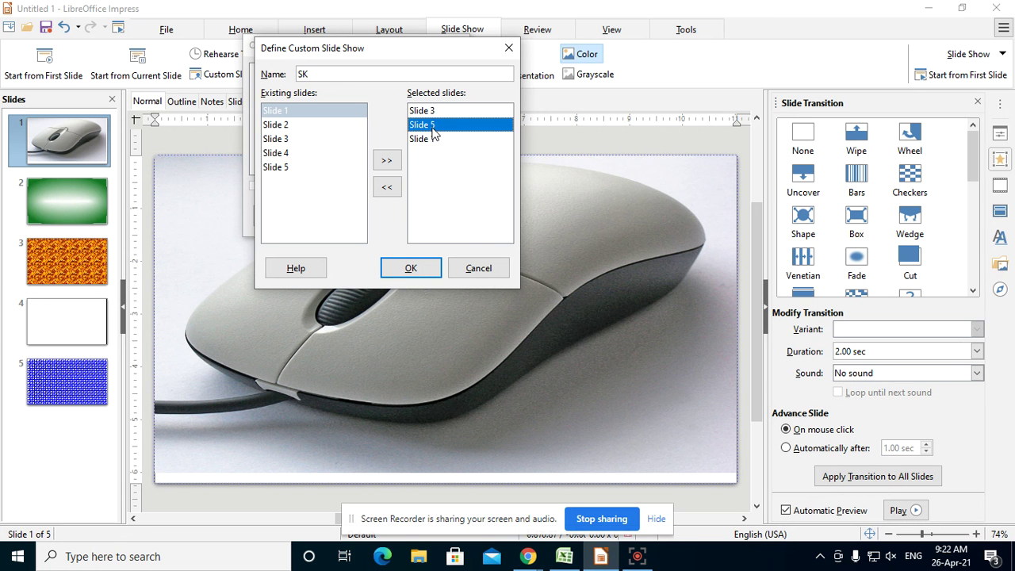
pyautogui.click(432, 140)
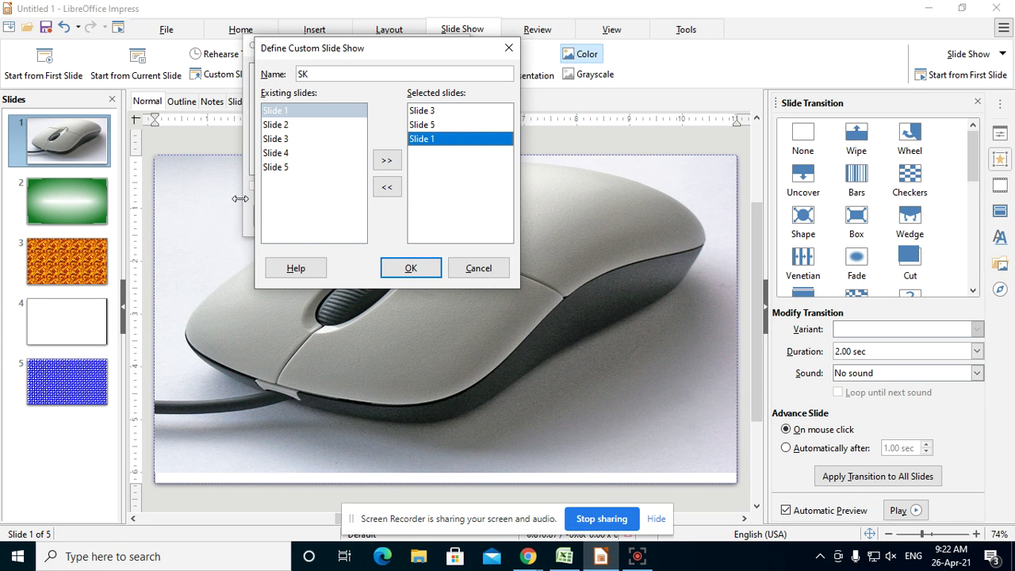
pyautogui.click(422, 112)
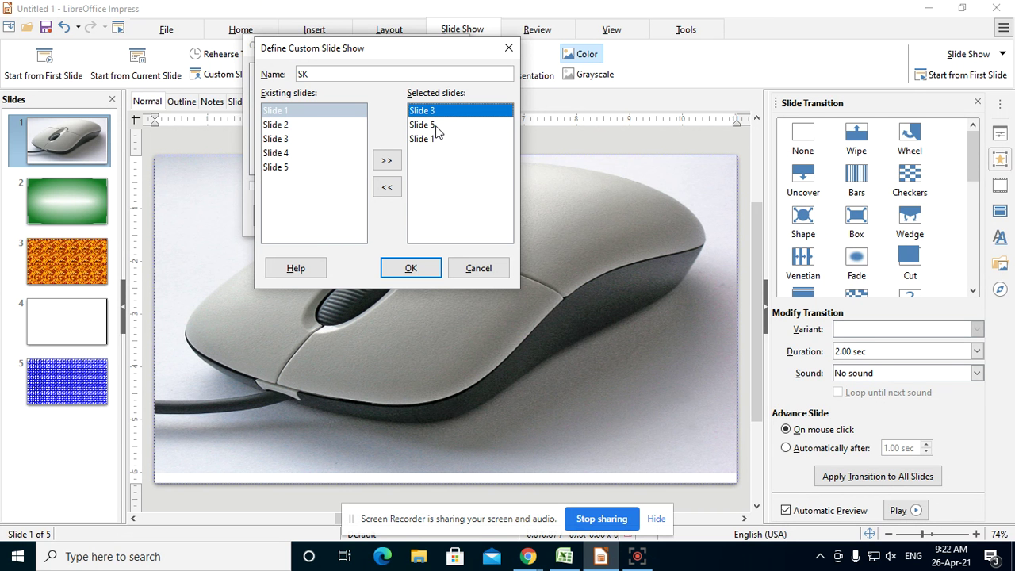
pyautogui.click(436, 126)
pyautogui.click(424, 140)
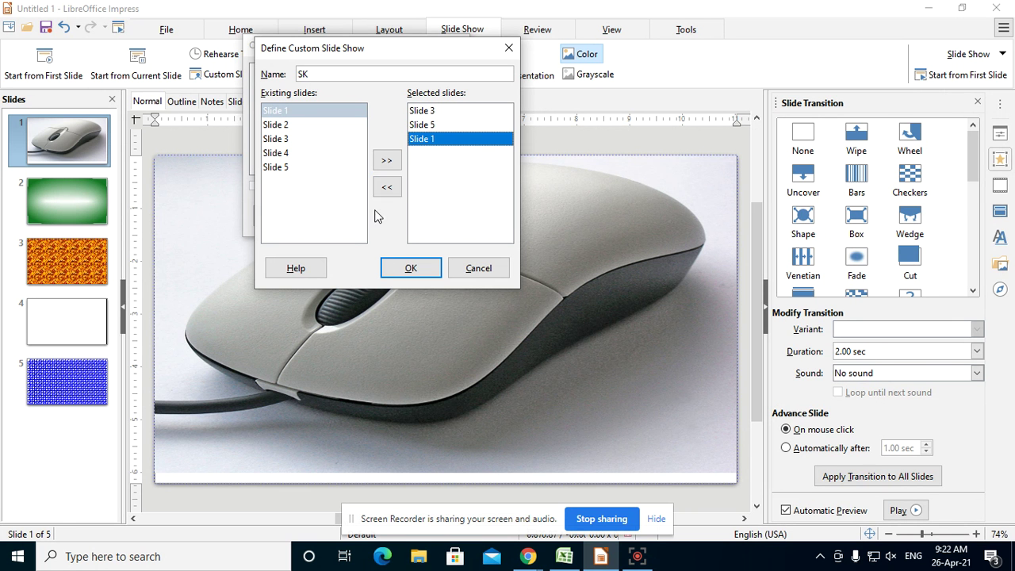
pyautogui.click(387, 190)
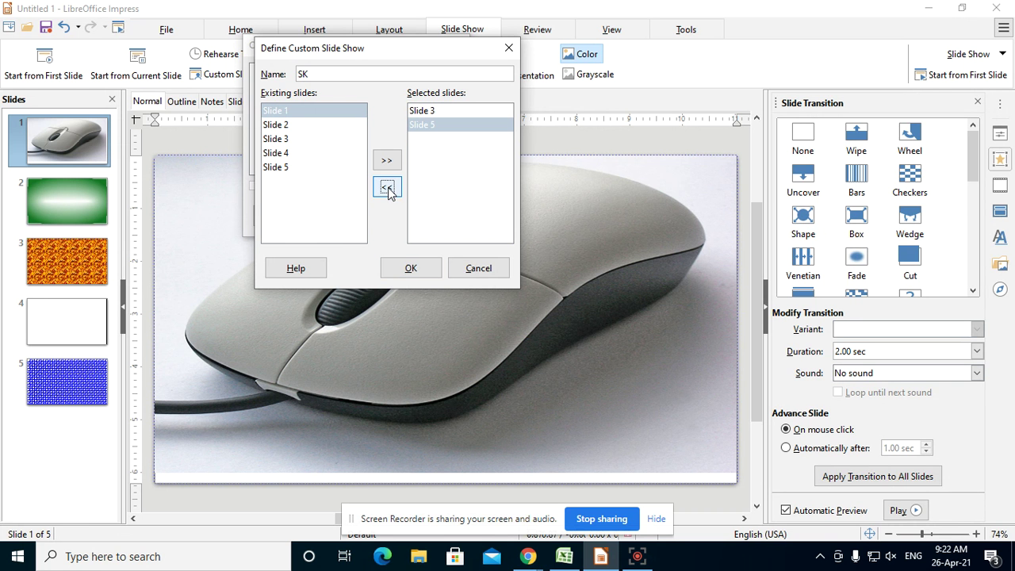
pyautogui.click(413, 128)
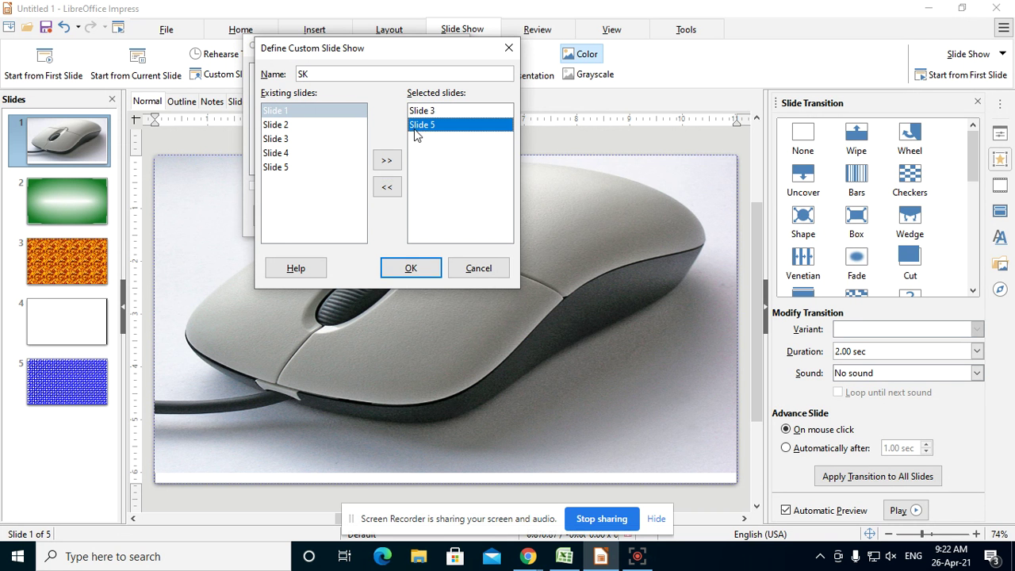
pyautogui.click(387, 187)
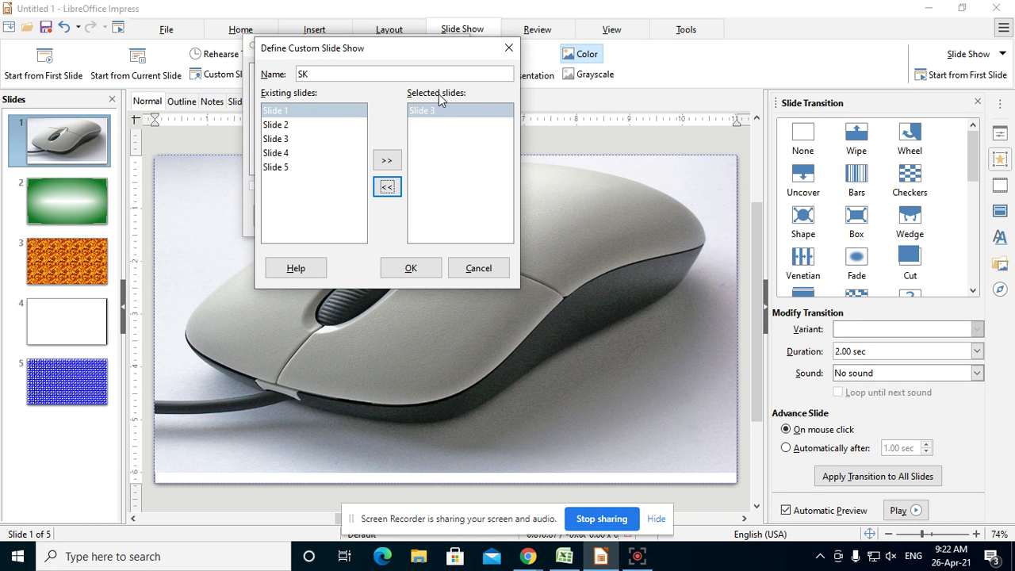
# - Add slide 1 and slide 5, in that order, after slide 3 and save the SK custom show
pyautogui.click(291, 119)
pyautogui.click(386, 160)
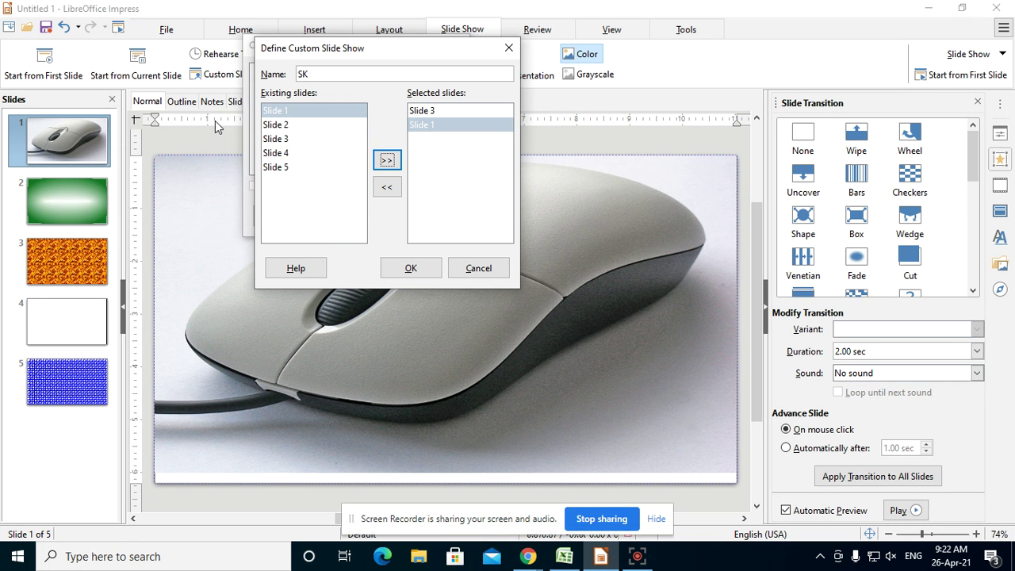
pyautogui.click(273, 167)
pyautogui.click(387, 159)
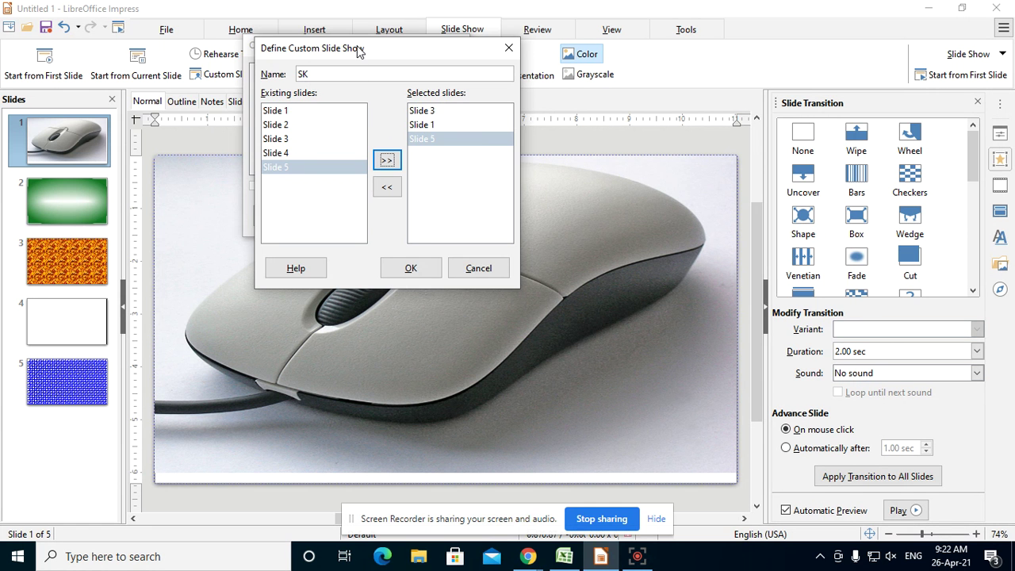
pyautogui.moveTo(358, 51); pyautogui.dragTo(301, 40)
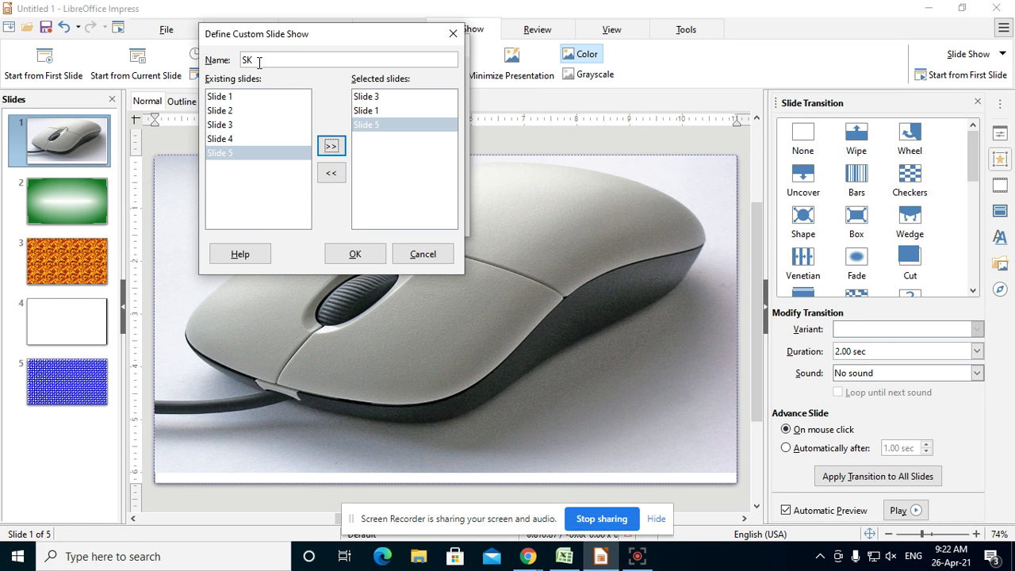
pyautogui.click(355, 254)
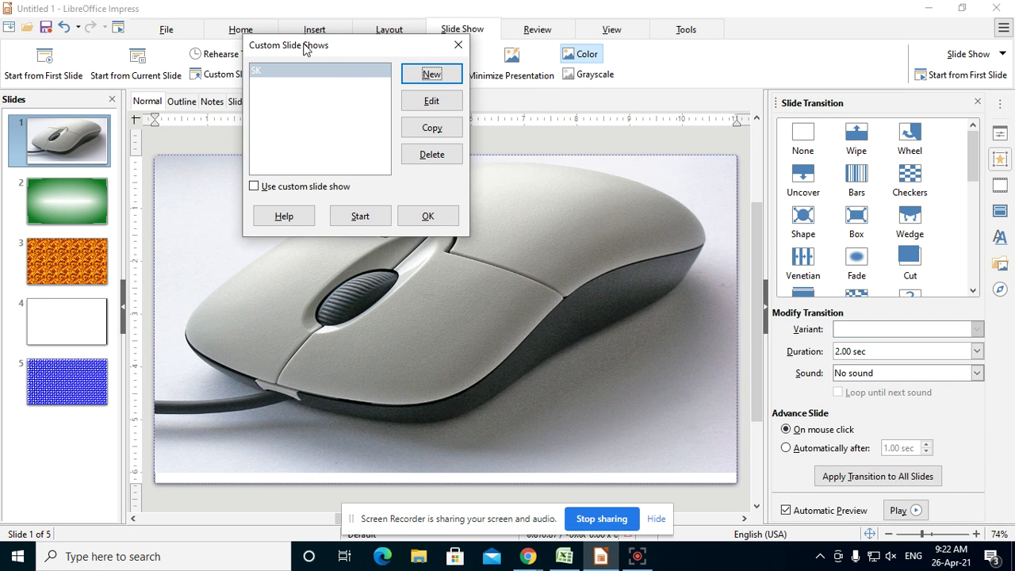
# - Open the SK show for editing to check its selected slides, and close it without changes
pyautogui.moveTo(324, 53); pyautogui.dragTo(444, 58)
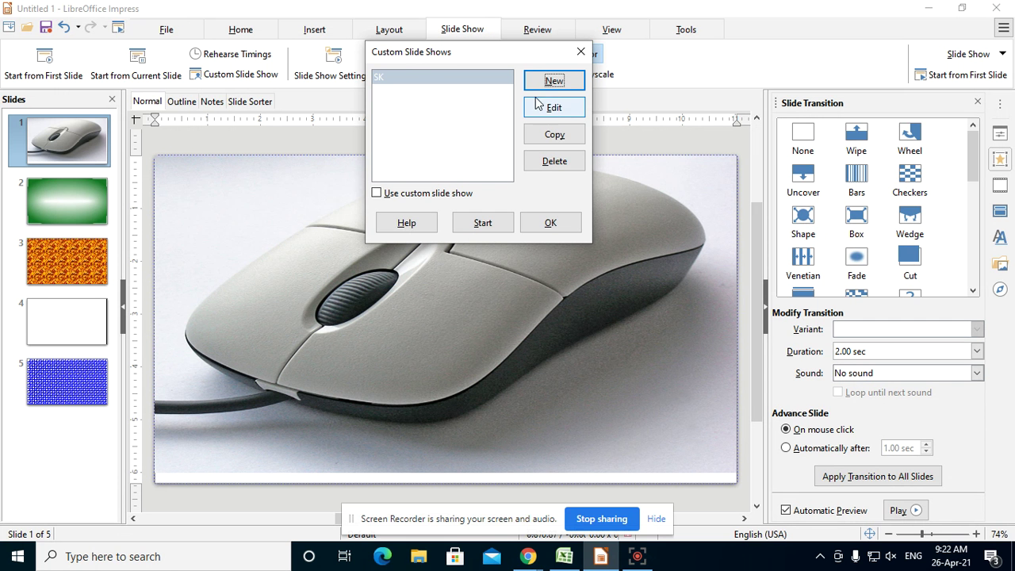
pyautogui.moveTo(438, 59); pyautogui.dragTo(309, 57)
pyautogui.click(375, 127)
pyautogui.click(393, 118)
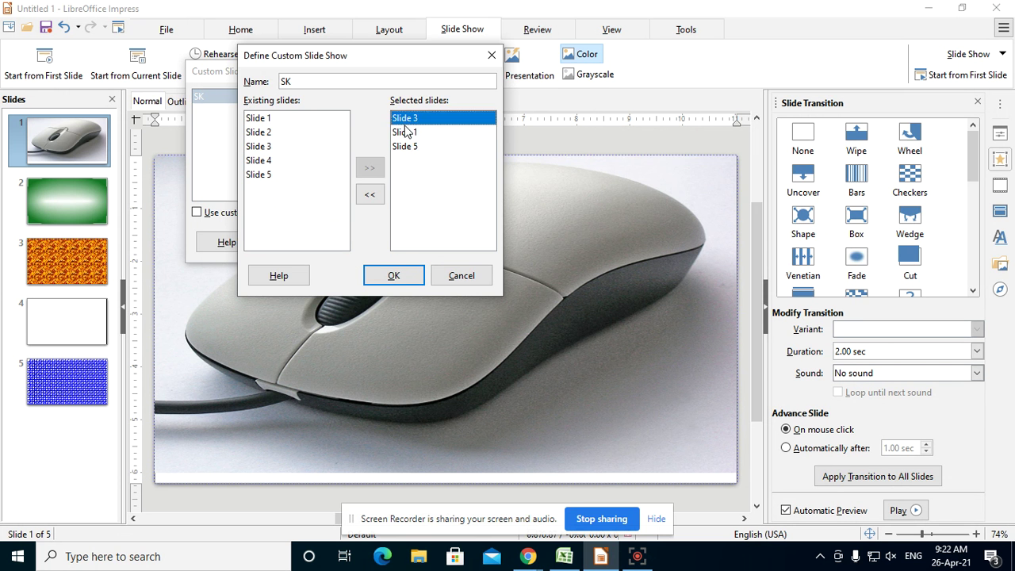
pyautogui.click(400, 132)
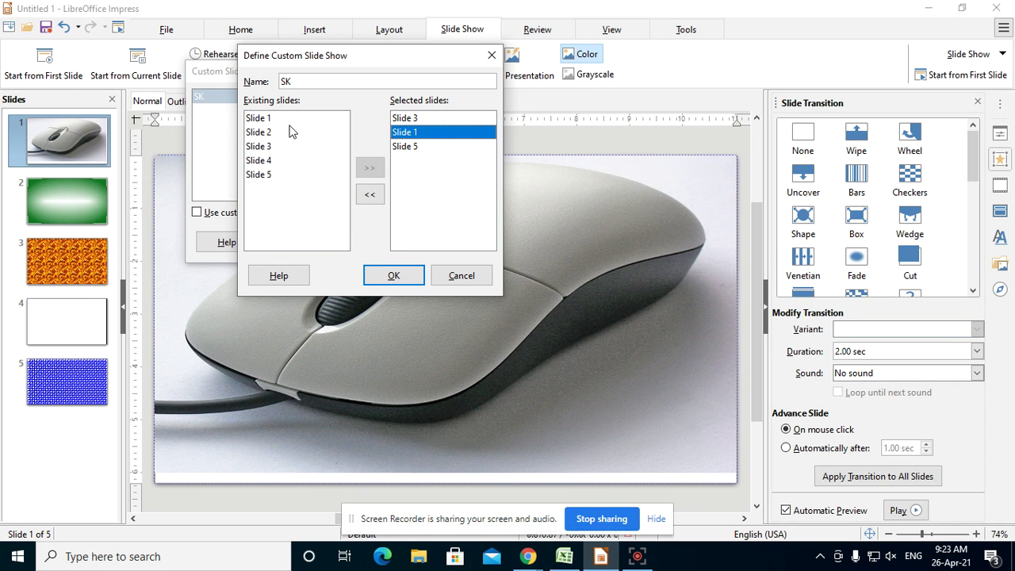
pyautogui.click(491, 56)
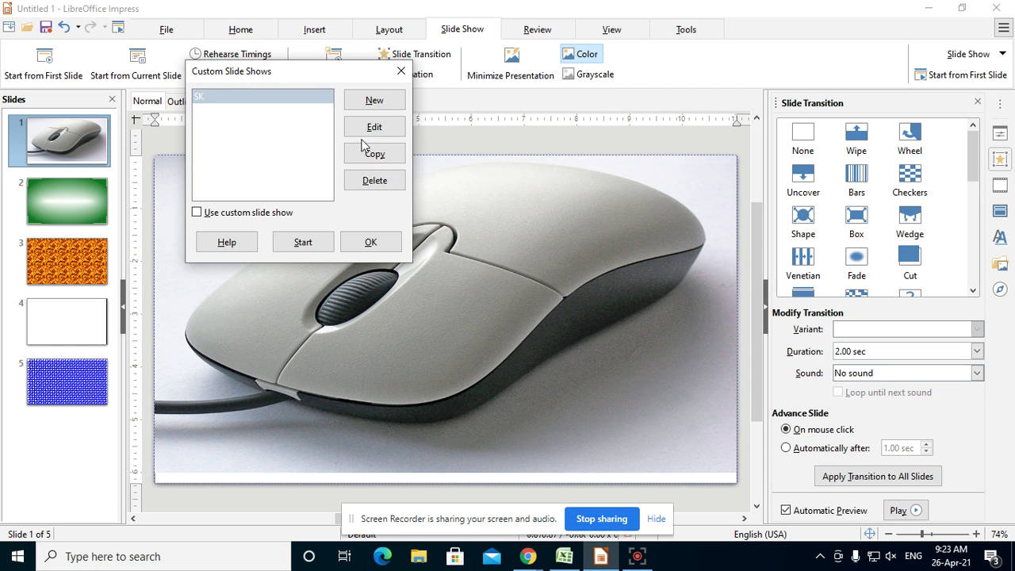
# - Duplicate the SK custom slide show and delete the duplicate
pyautogui.moveTo(304, 66); pyautogui.dragTo(438, 62)
pyautogui.click(508, 150)
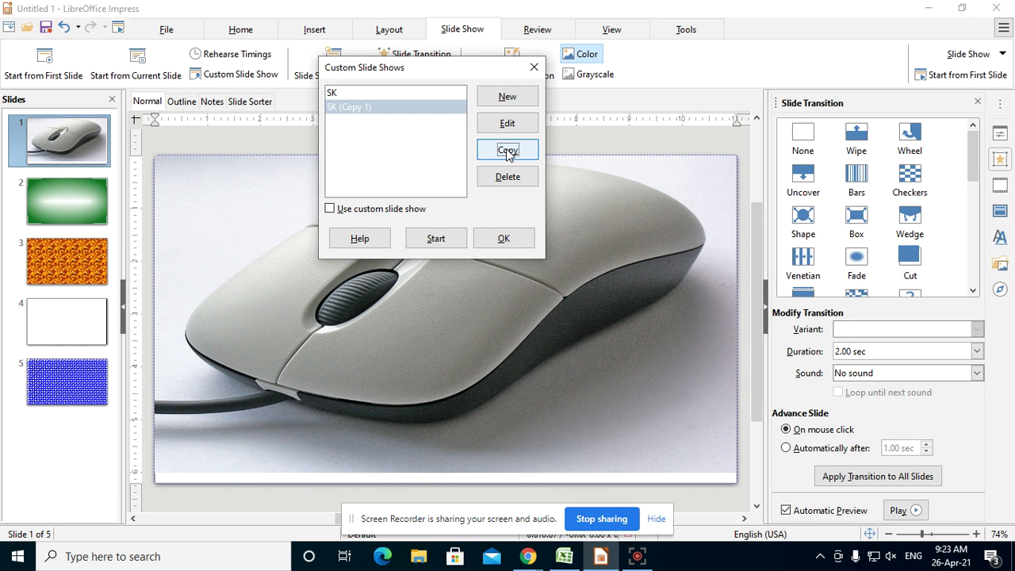
pyautogui.click(386, 111)
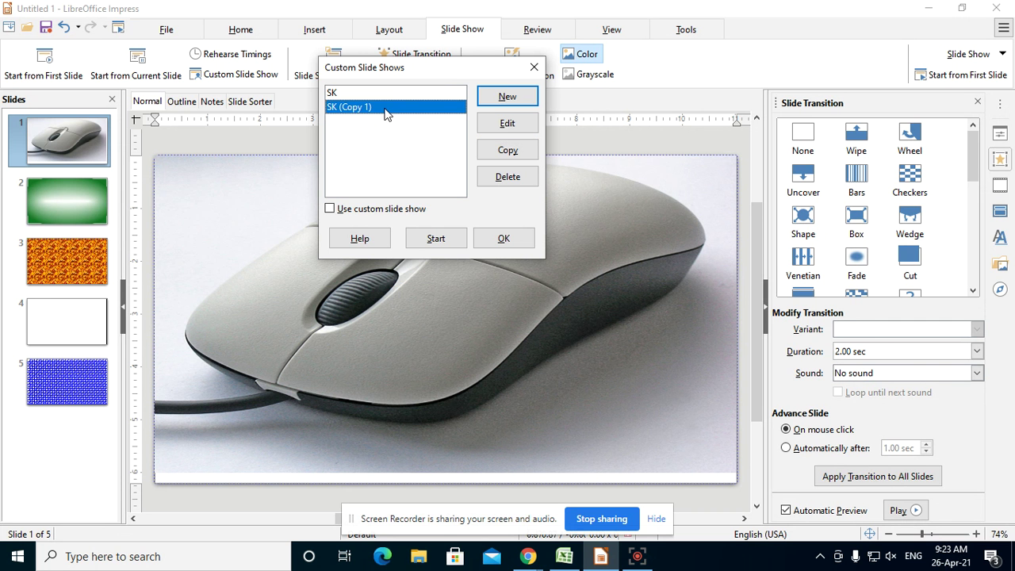
pyautogui.click(506, 177)
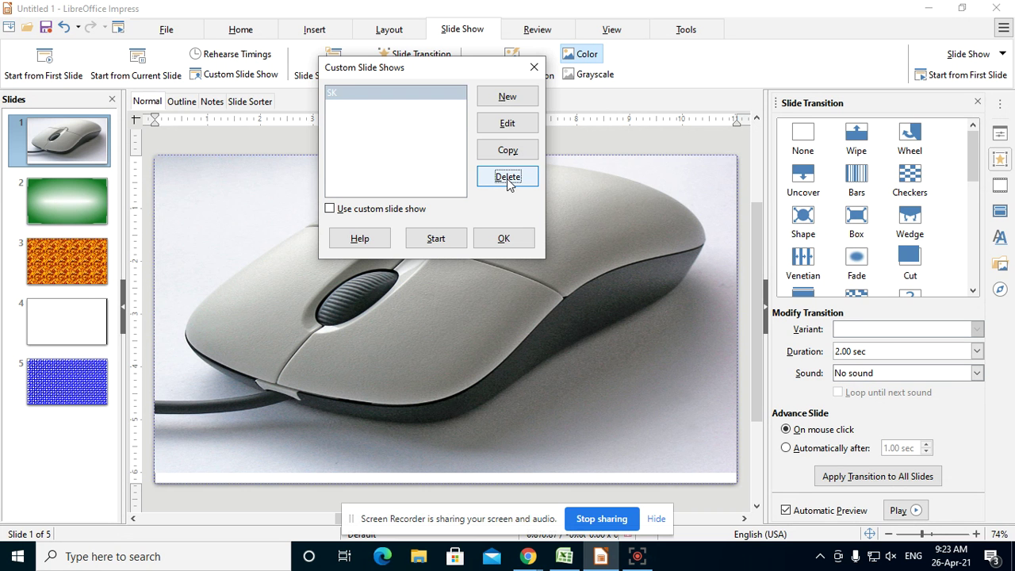
# - Select the SK show and confirm the list of custom slide shows
pyautogui.click(345, 95)
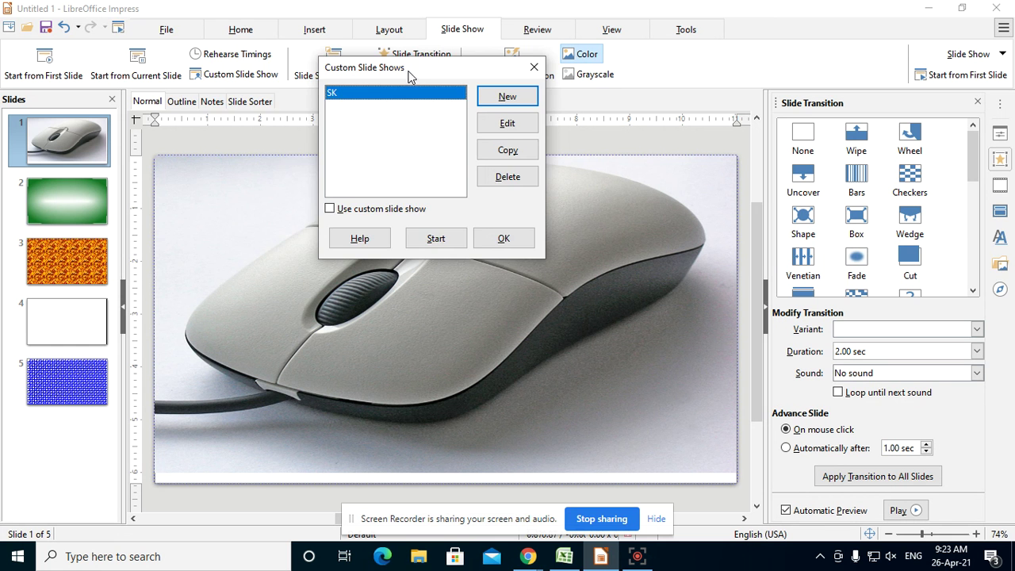
pyautogui.moveTo(410, 75); pyautogui.dragTo(346, 23)
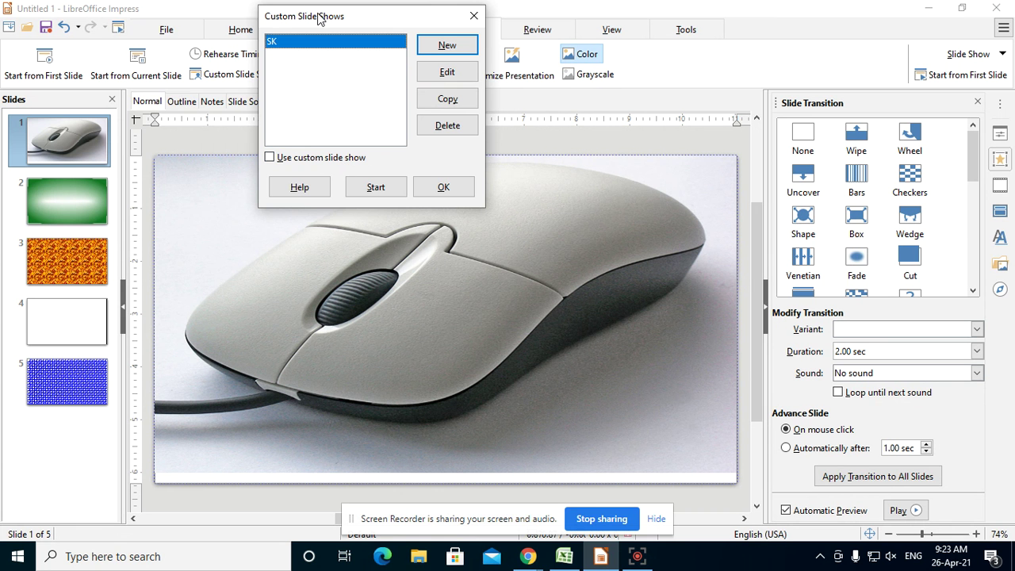
pyautogui.moveTo(318, 18); pyautogui.dragTo(288, 49)
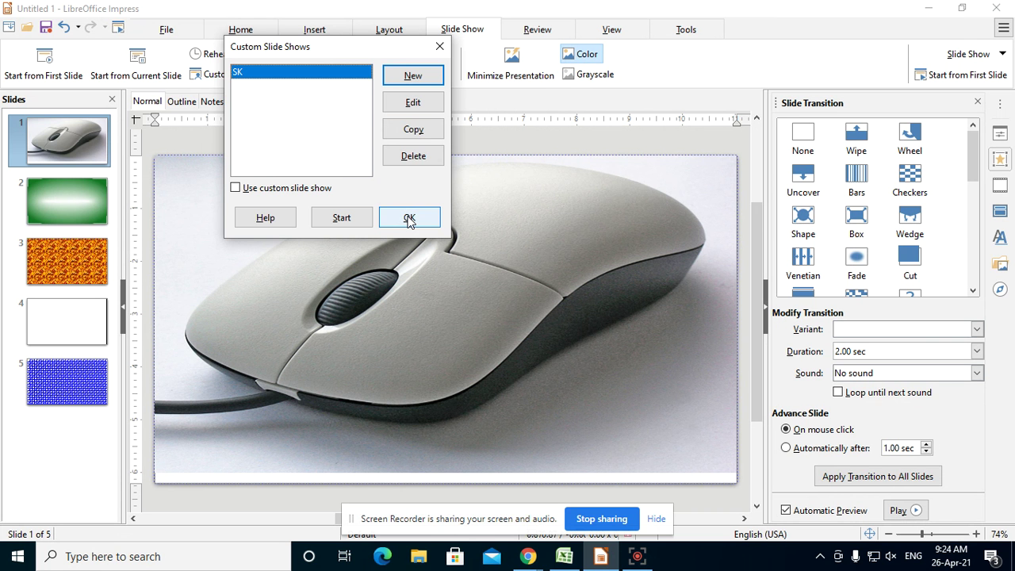
pyautogui.click(409, 218)
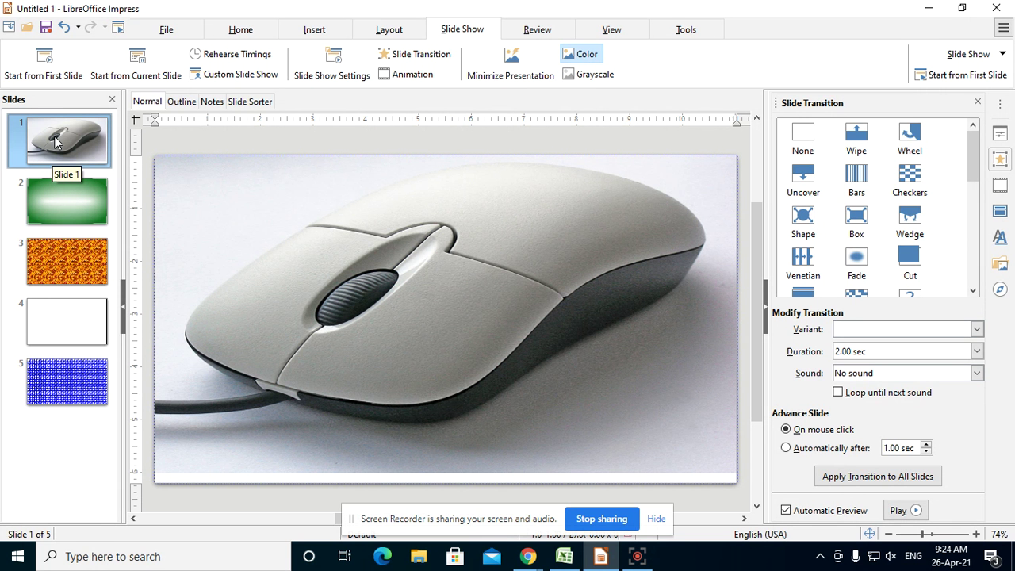
# - View slides 4, 5, 3 and 2 to check their contents in the presentation
pyautogui.click(60, 349)
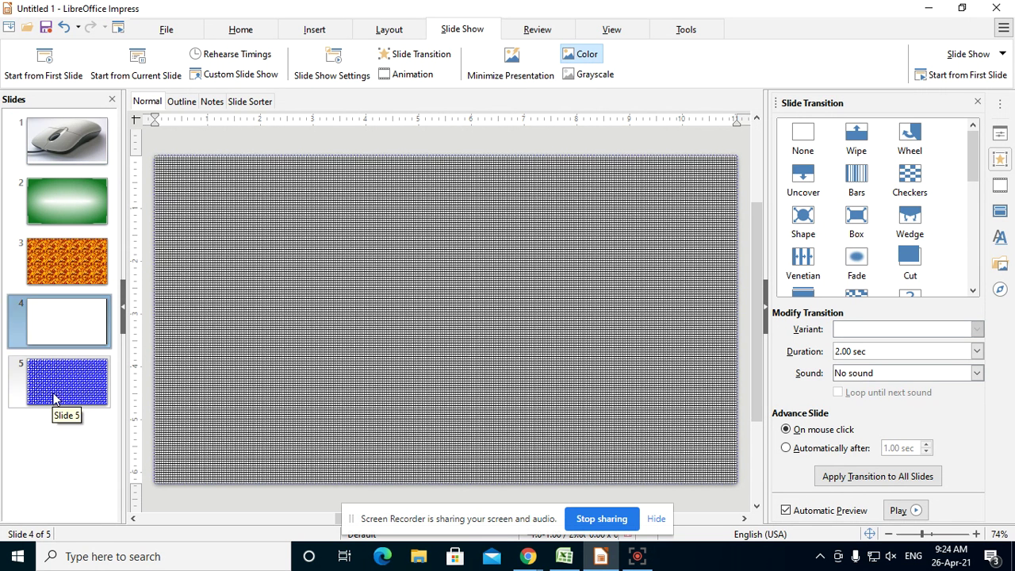
pyautogui.click(53, 396)
pyautogui.click(69, 268)
pyautogui.click(77, 202)
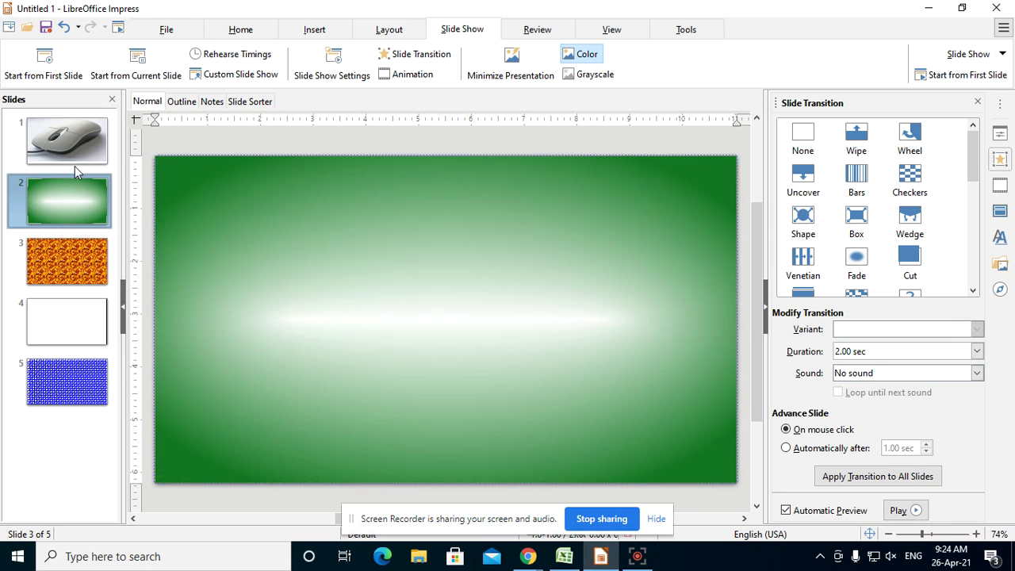
# - View slides 1 and 5, and start the full slide show with slide 1 selected
pyautogui.click(69, 149)
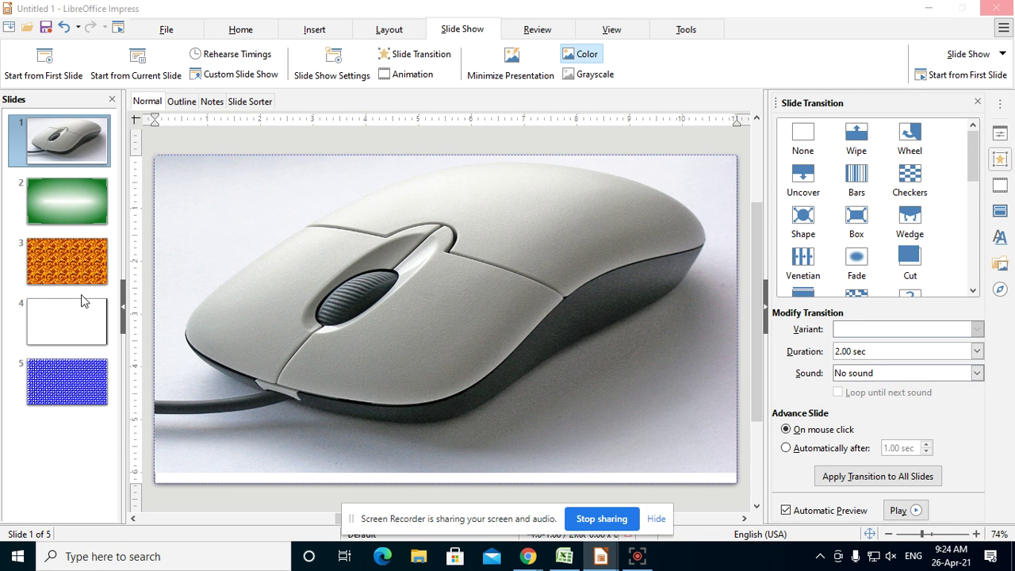
pyautogui.click(76, 380)
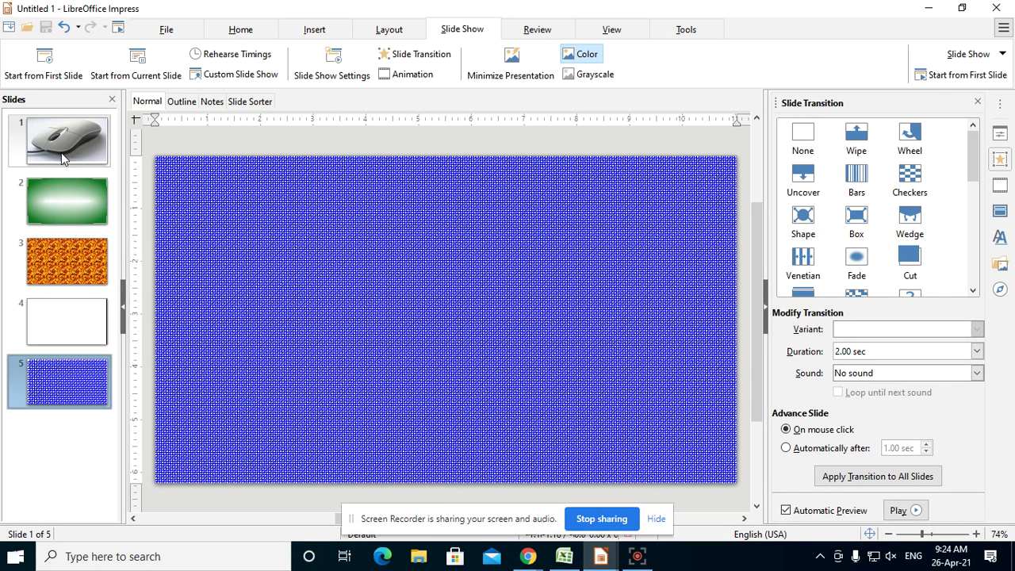
pyautogui.click(62, 159)
pyautogui.press('F5')
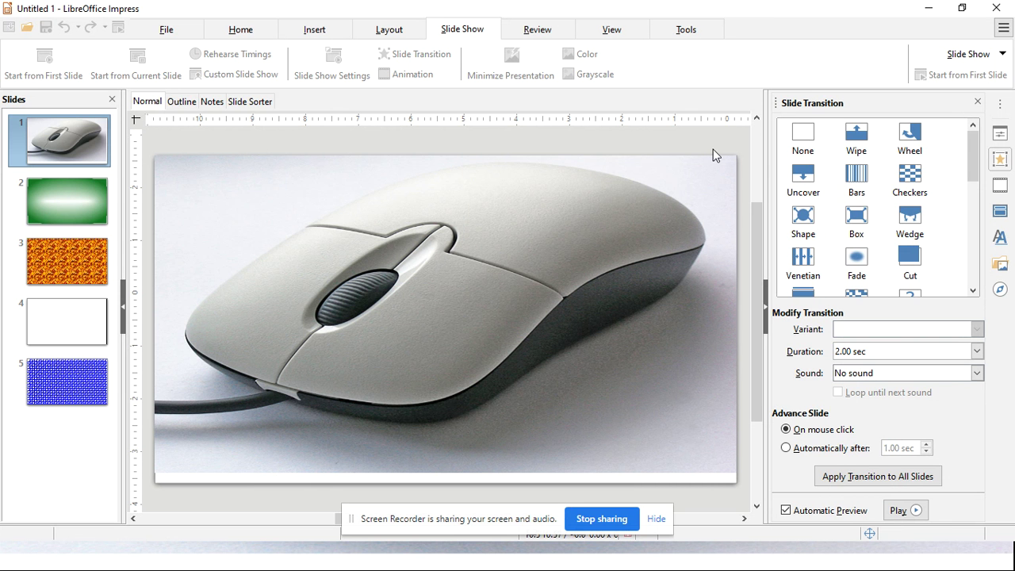
# - Review the slides in reverse order from slide 5 back to slide 1
pyautogui.click(75, 375)
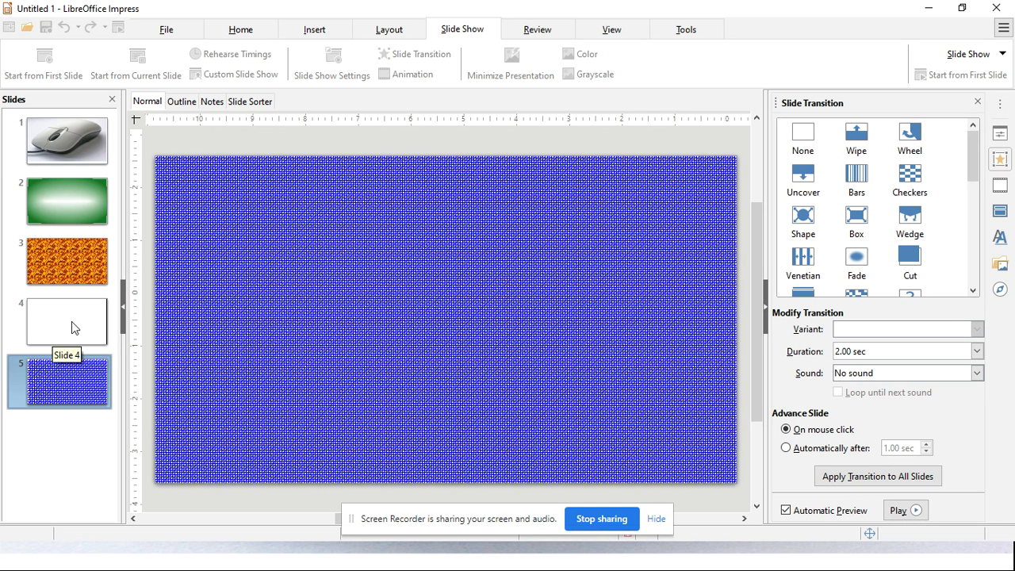
pyautogui.click(71, 321)
pyautogui.click(68, 270)
pyautogui.click(68, 210)
pyautogui.click(60, 138)
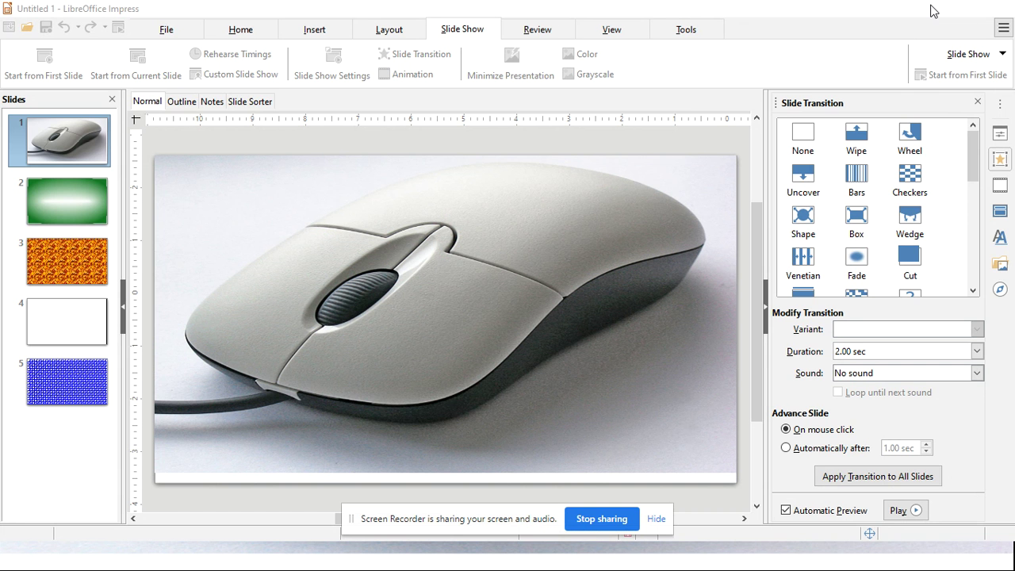
# - Play the full presentation through to its end, exit it, and switch back to LibreOffice Impress
pyautogui.press('F5')
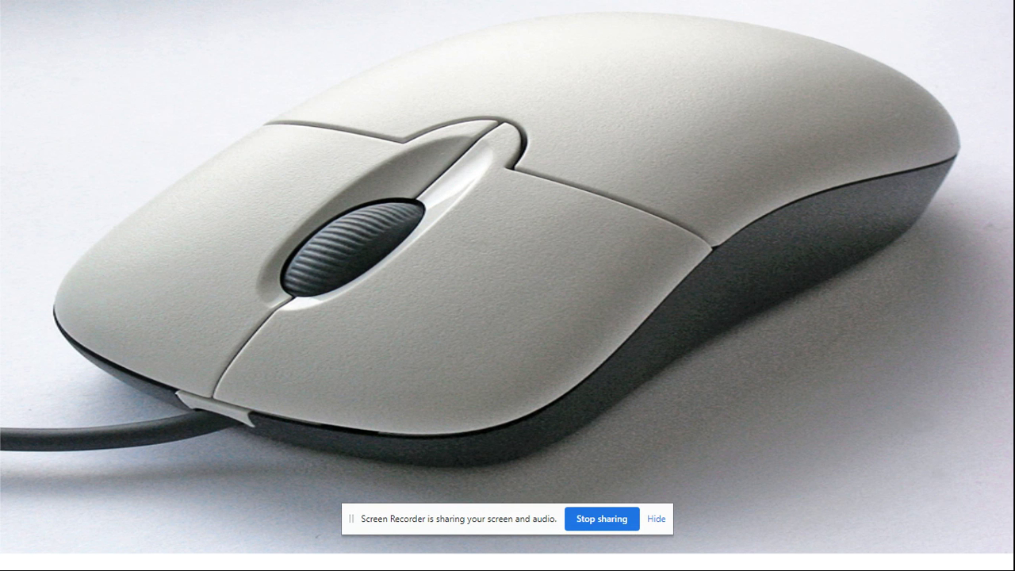
pyautogui.click(434, 345)
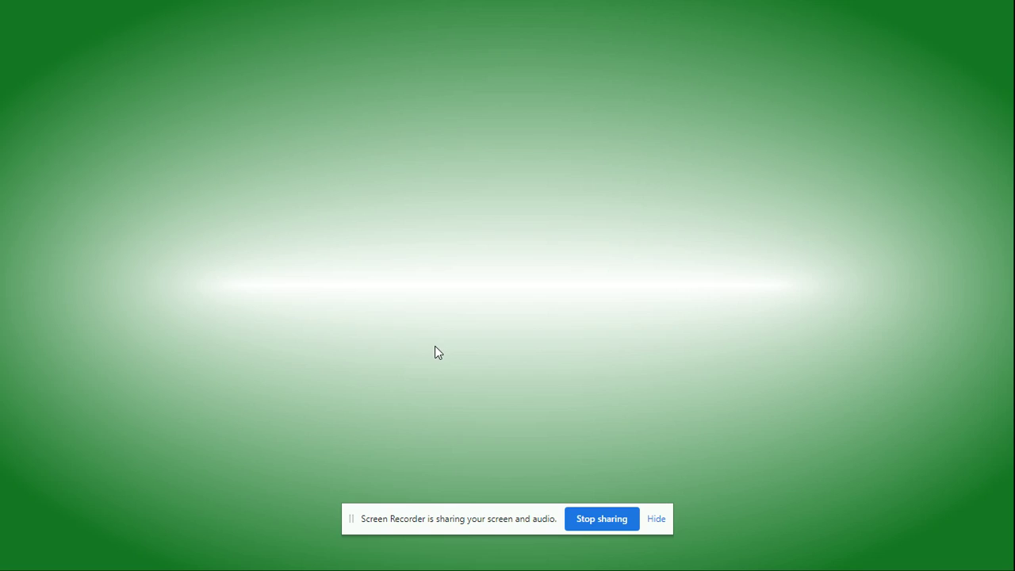
pyautogui.click(434, 345)
pyautogui.click(435, 352)
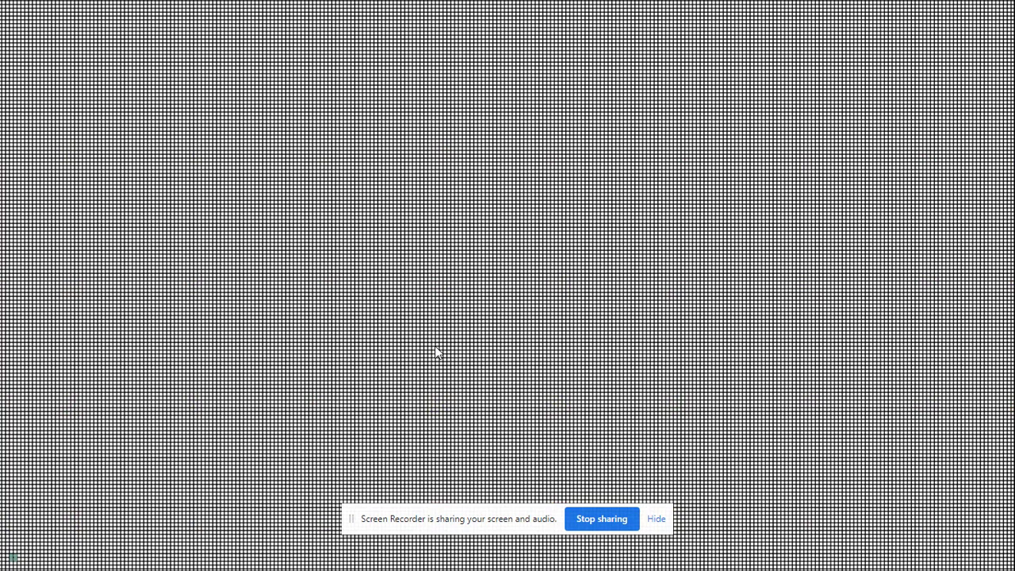
pyautogui.click(436, 351)
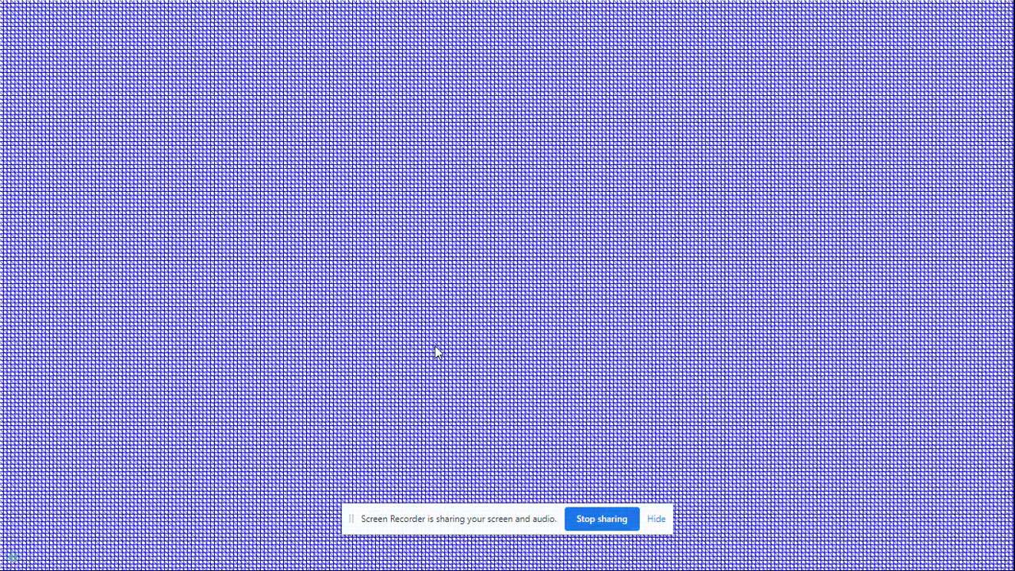
pyautogui.click(435, 351)
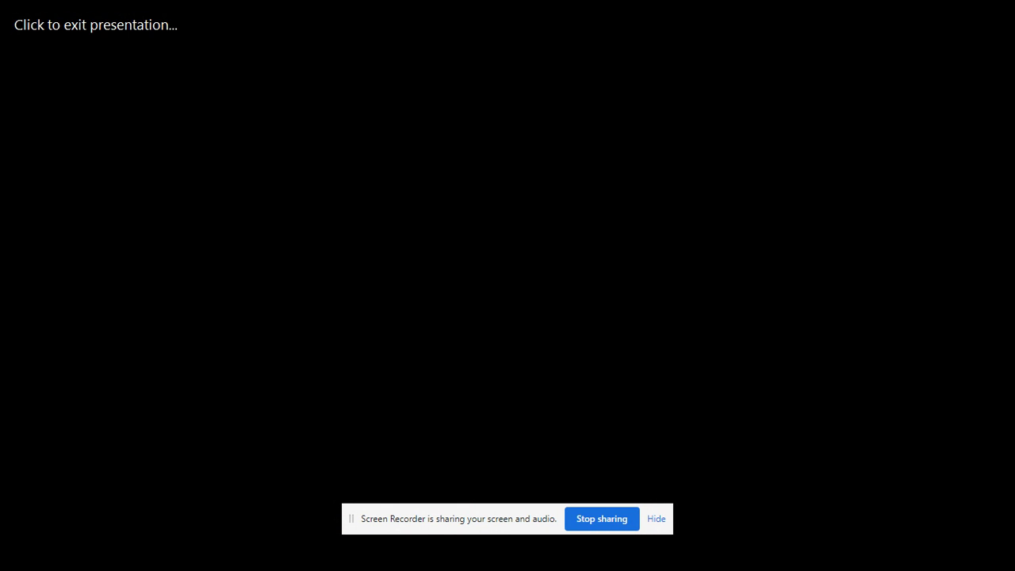
pyautogui.click(436, 352)
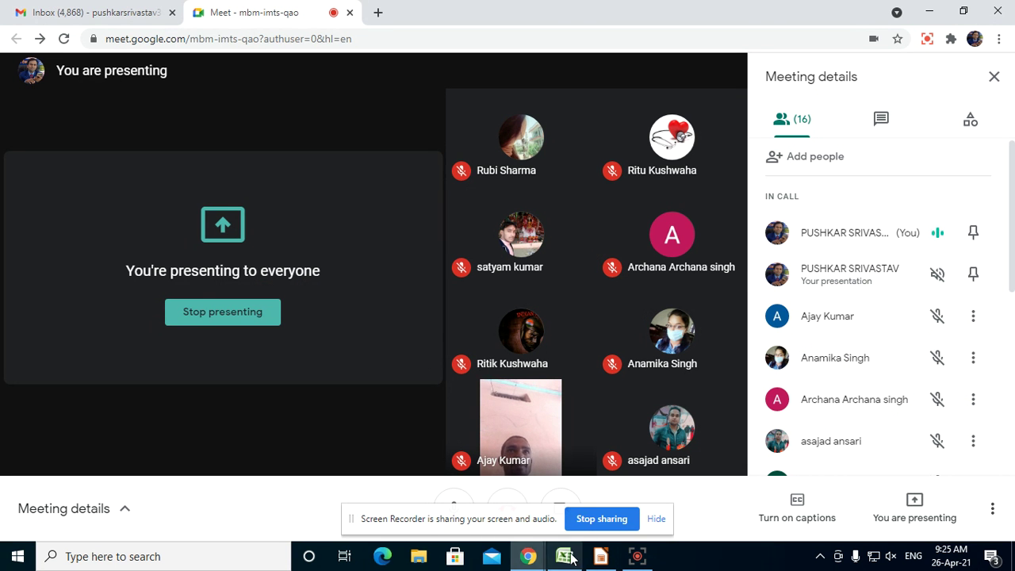
pyautogui.click(602, 557)
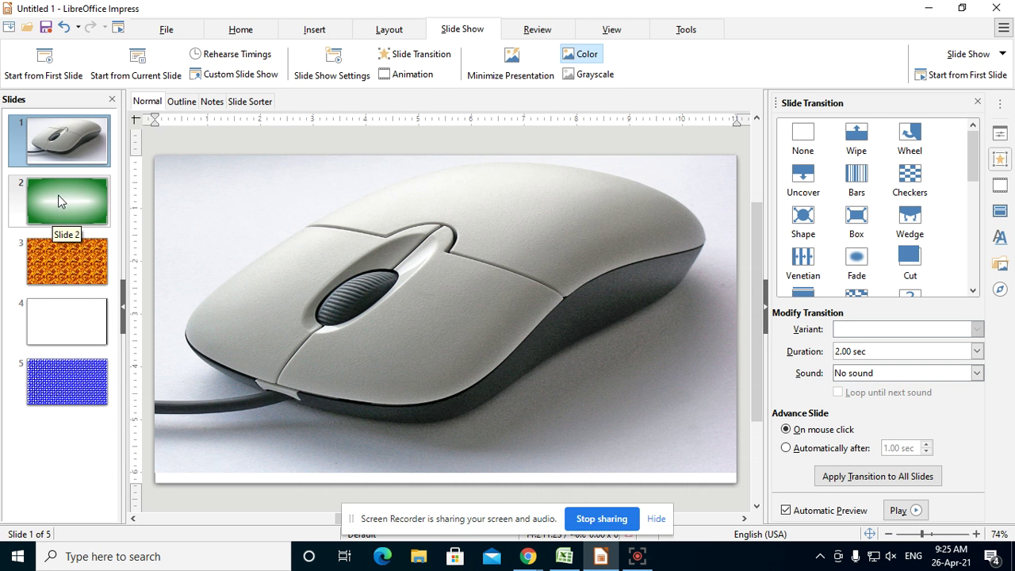
# - Open the custom slide shows, enable Use custom slide show, and start the presentation
pyautogui.click(230, 79)
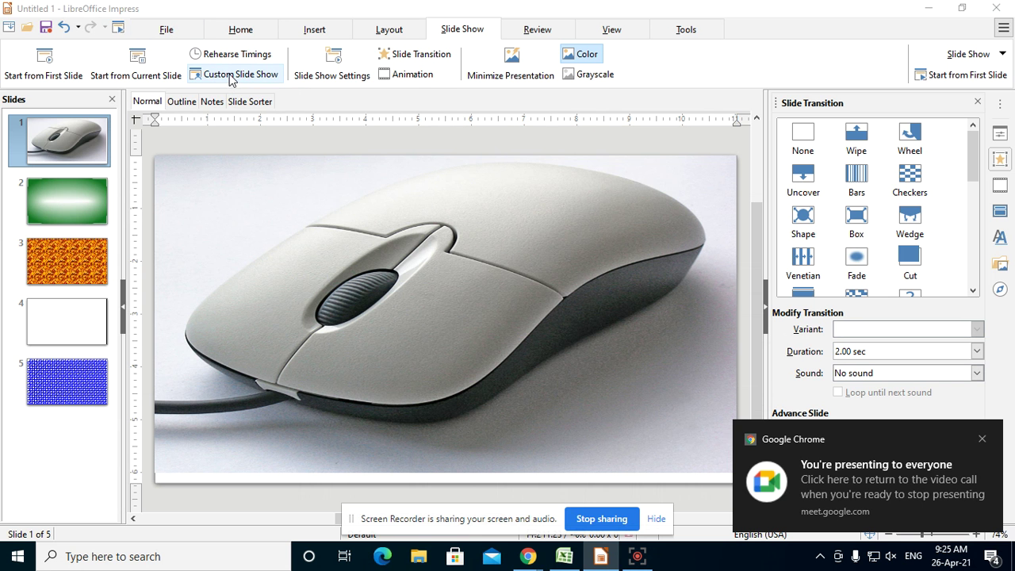
pyautogui.moveTo(485, 179); pyautogui.dragTo(379, 74)
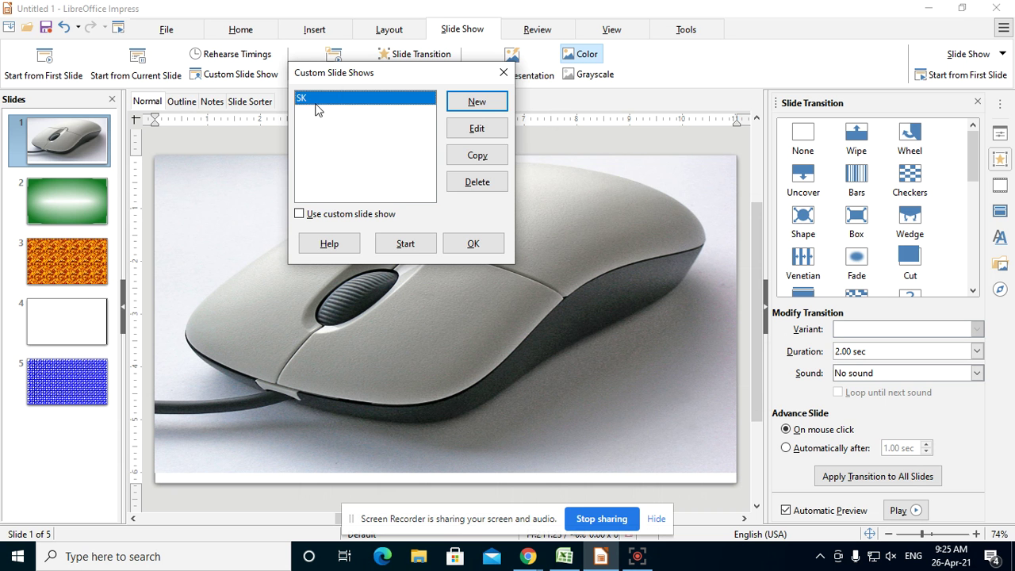
pyautogui.moveTo(335, 78); pyautogui.dragTo(440, 75)
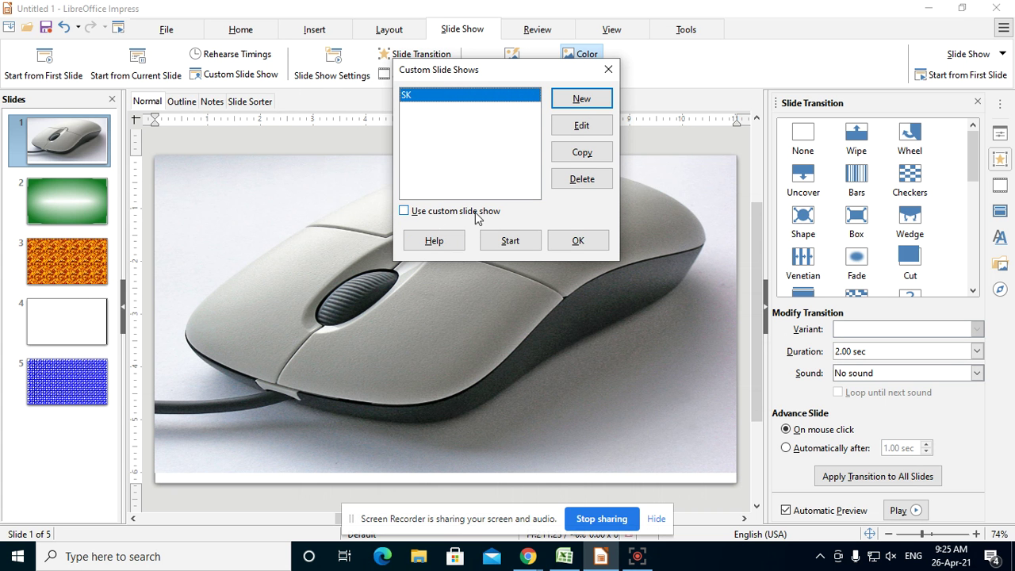
pyautogui.click(404, 211)
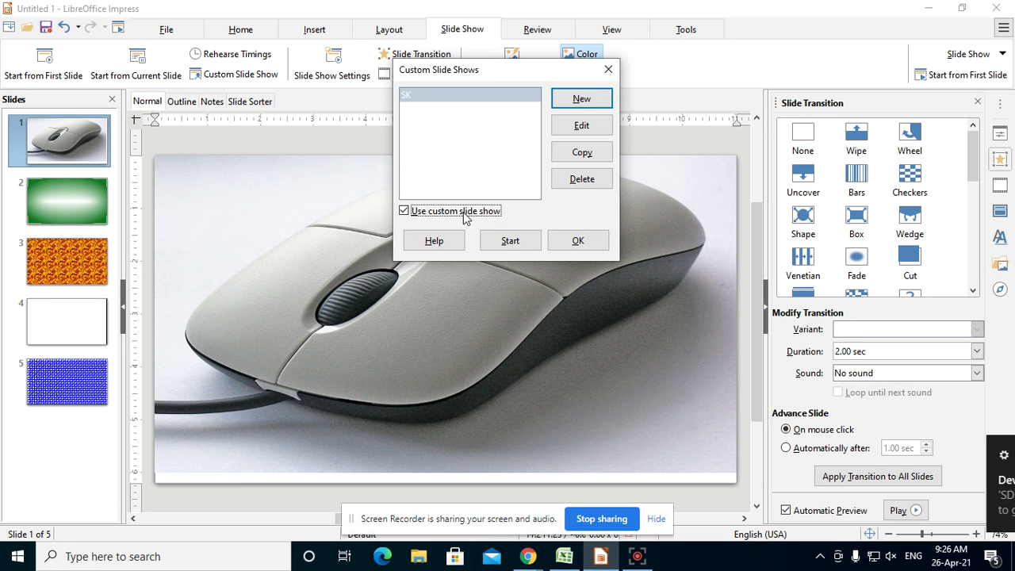
pyautogui.click(522, 245)
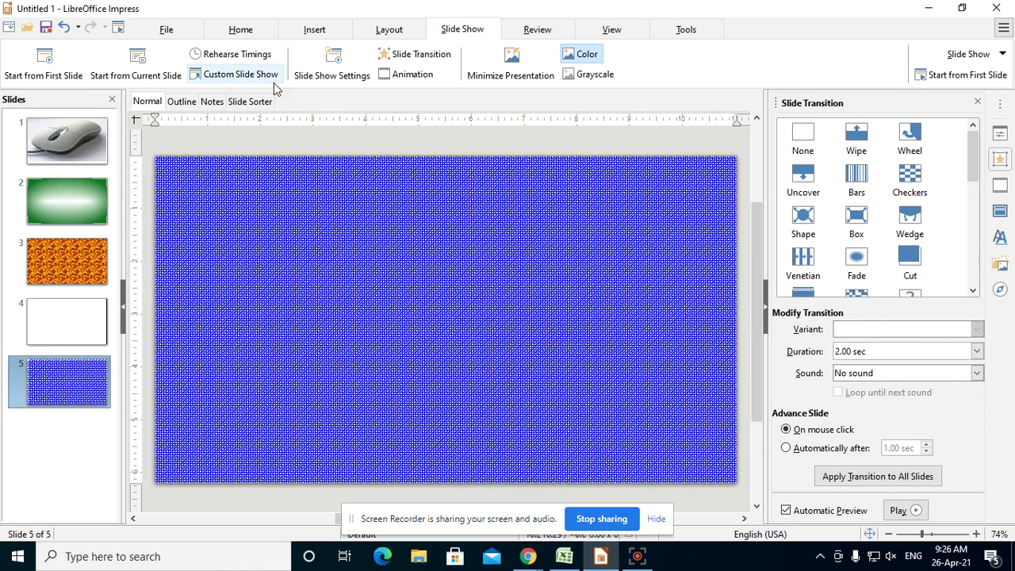
# - Enable Use custom slide show again with SK selected, play the presentation to its end, and exit it
pyautogui.click(257, 80)
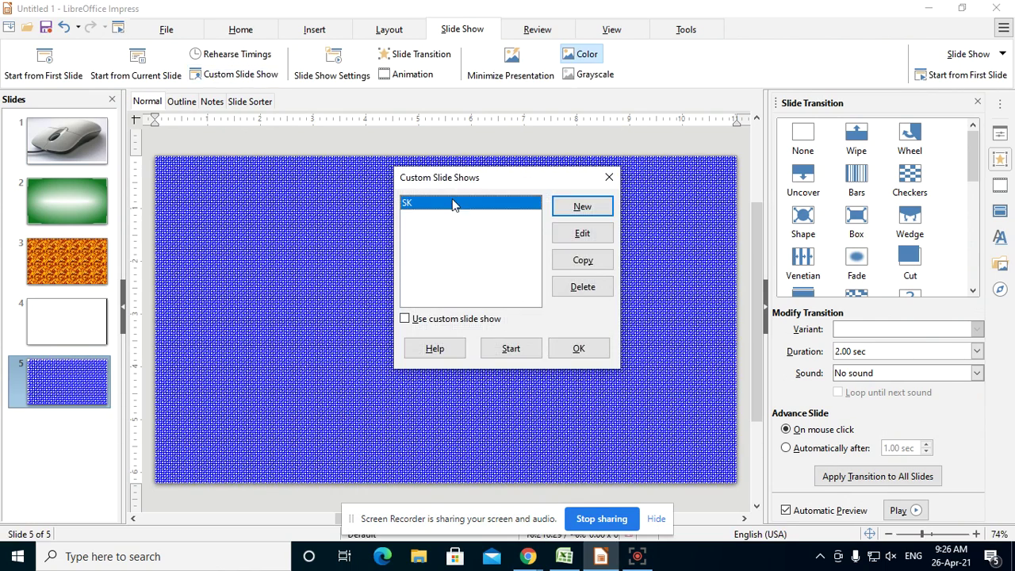
pyautogui.click(405, 319)
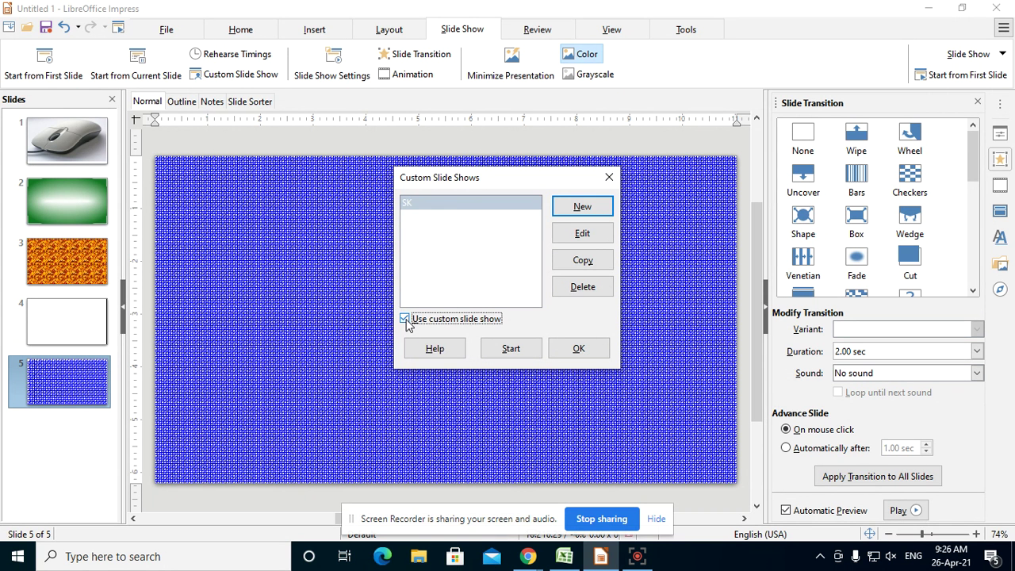
pyautogui.click(456, 209)
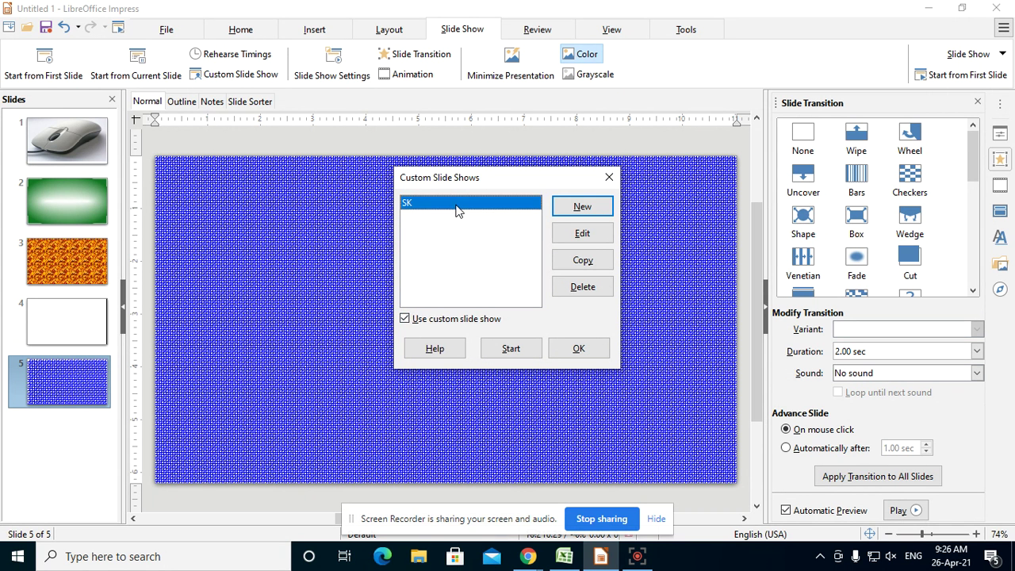
pyautogui.click(525, 350)
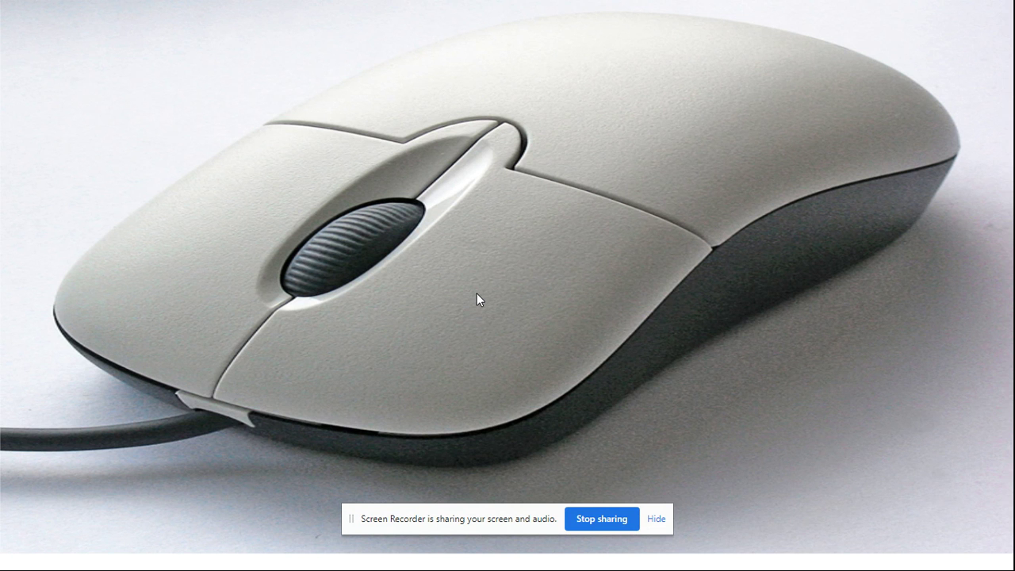
pyautogui.click(477, 293)
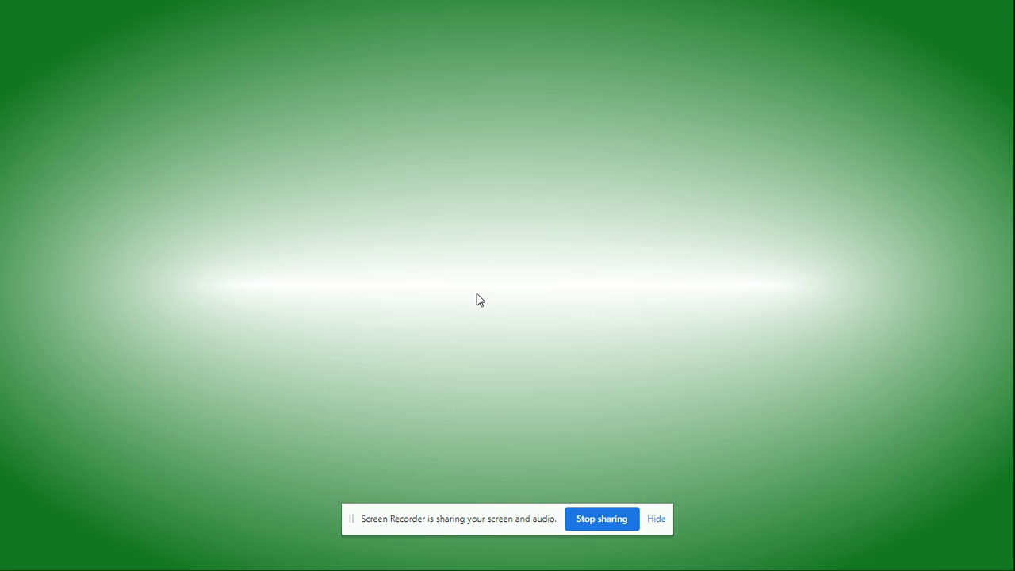
pyautogui.click(476, 294)
pyautogui.click(476, 293)
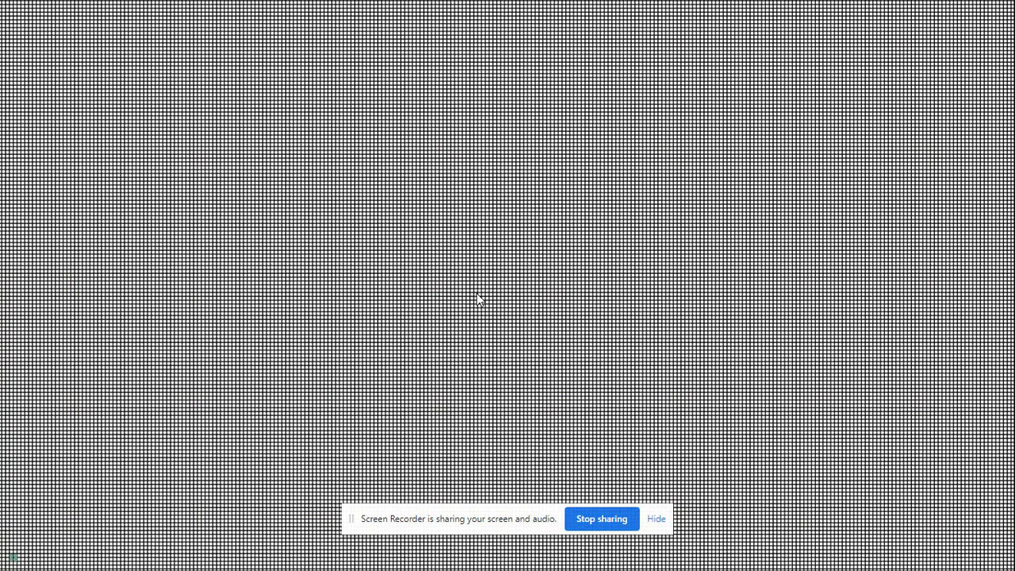
pyautogui.click(476, 294)
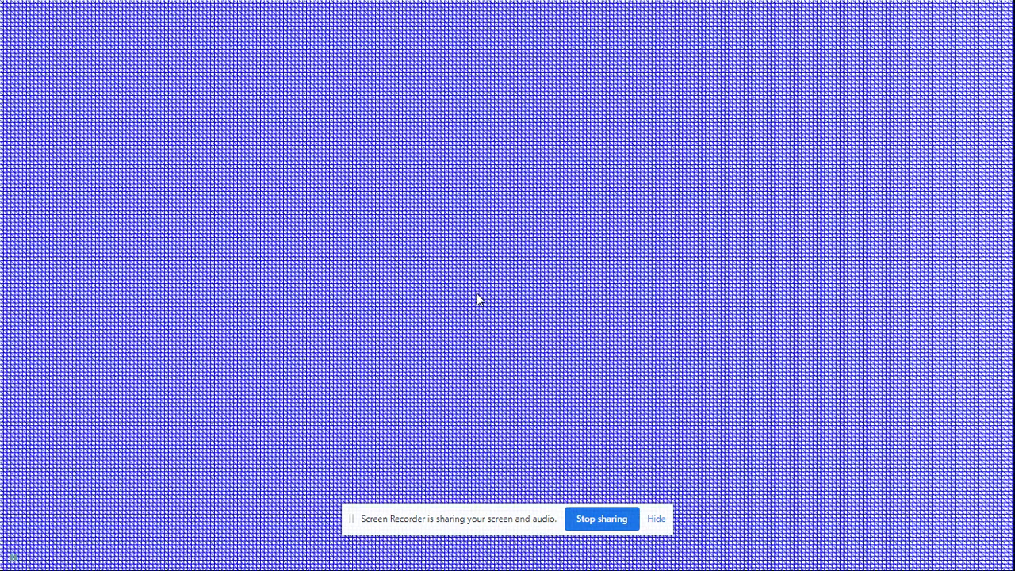
pyautogui.click(478, 299)
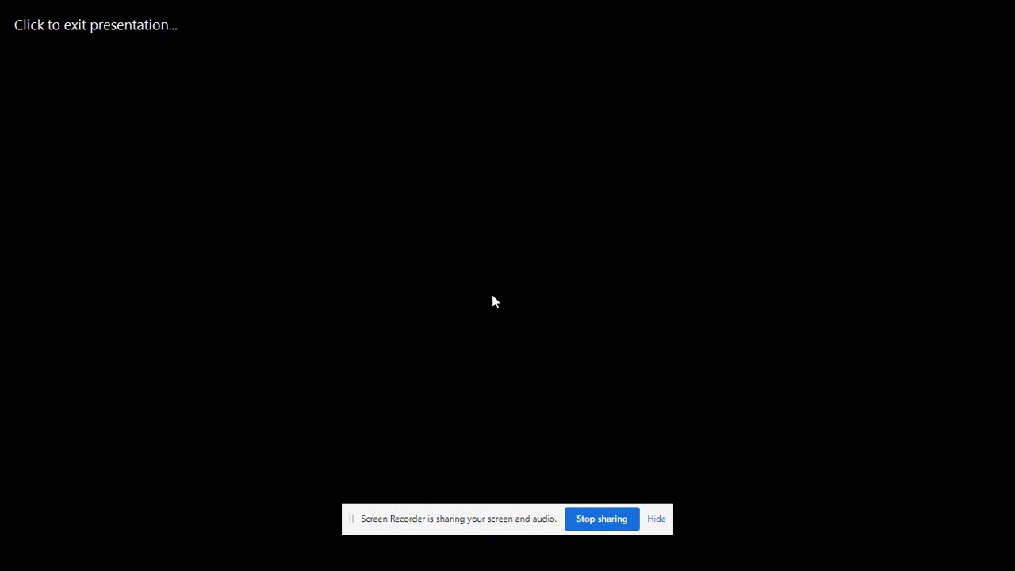
pyautogui.click(491, 301)
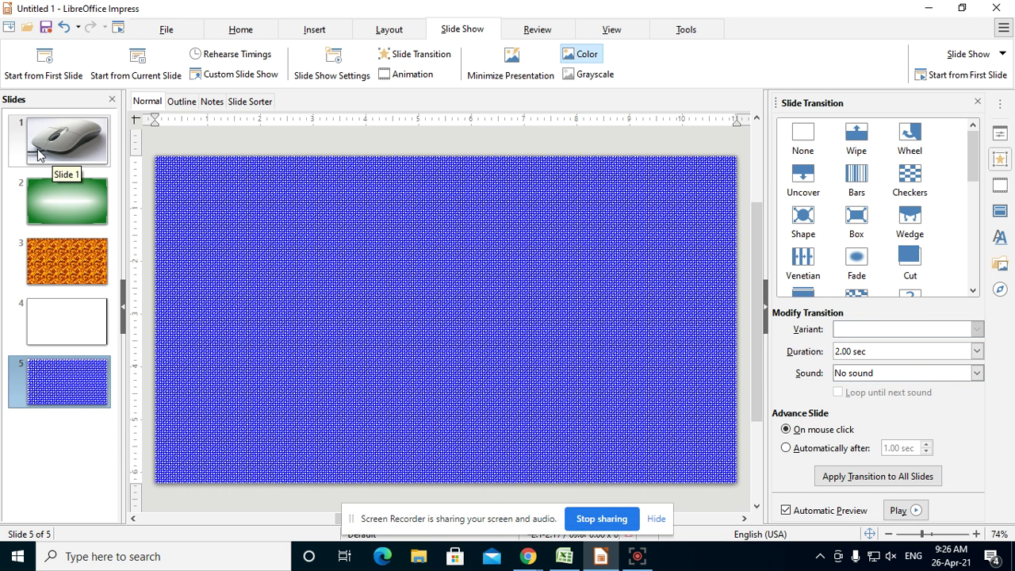
# - Open the SK custom show for editing, check its selected slides 3, 1 and 5, and accept the definition
pyautogui.click(222, 77)
pyautogui.moveTo(431, 181); pyautogui.dragTo(286, 104)
pyautogui.click(434, 155)
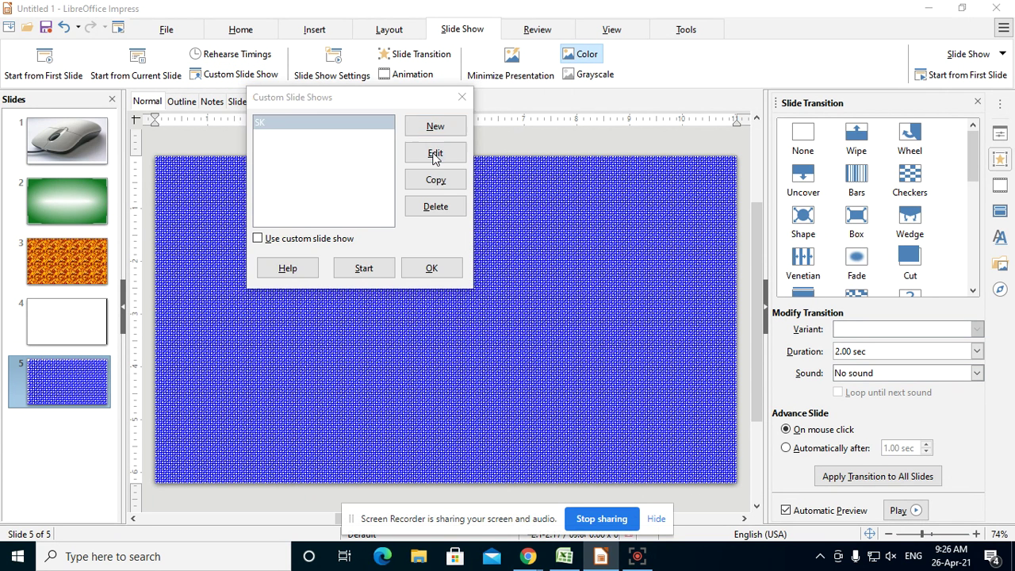
pyautogui.moveTo(334, 122); pyautogui.dragTo(410, 83)
pyautogui.click(512, 141)
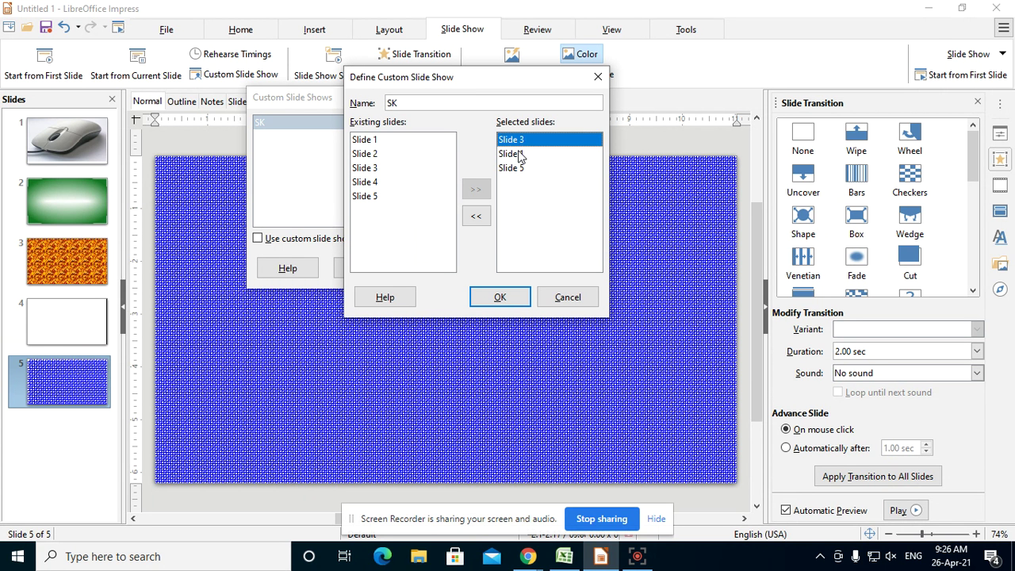
pyautogui.click(519, 154)
pyautogui.click(519, 168)
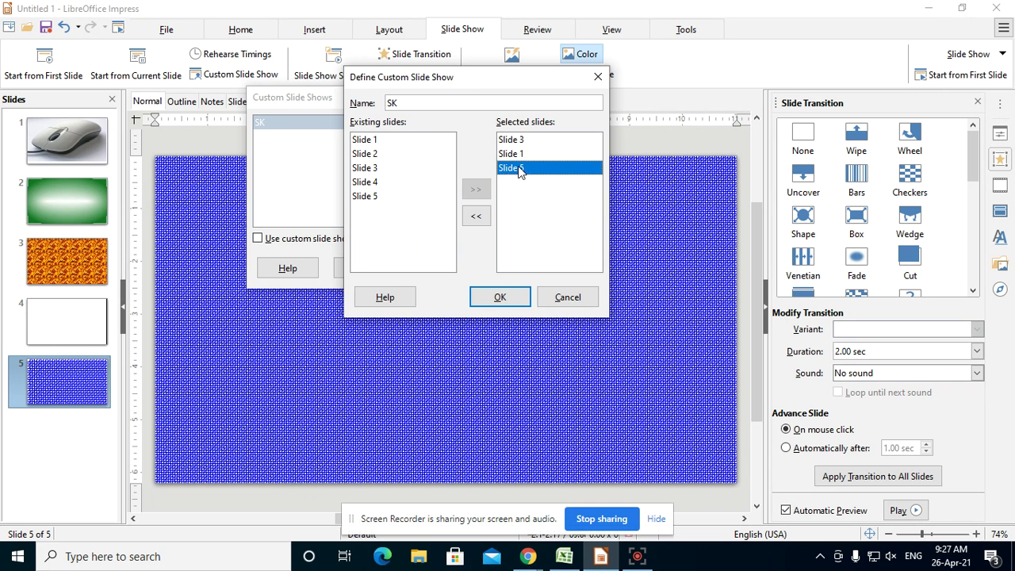
pyautogui.click(499, 297)
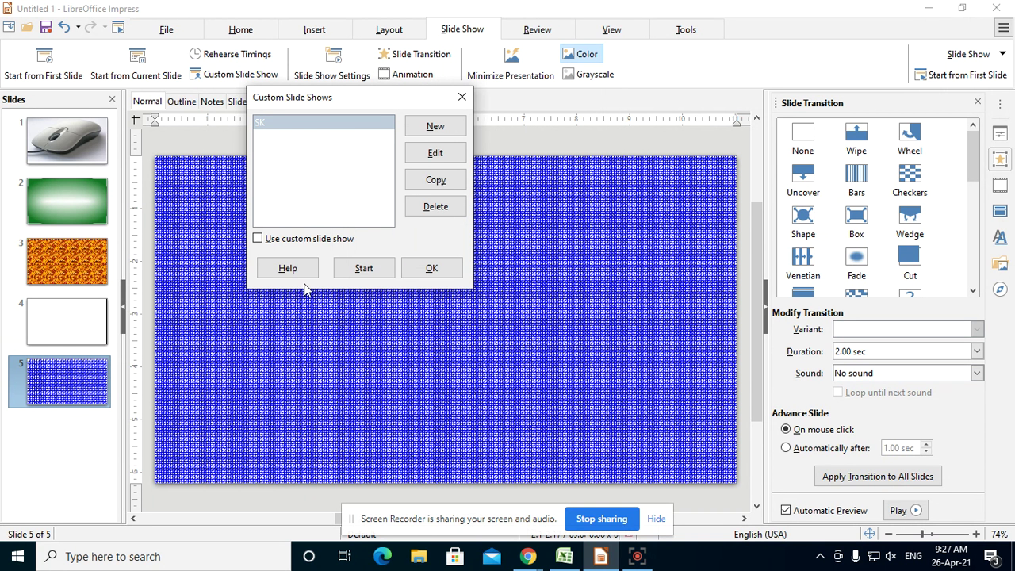
# - Select the SK show, start the presentation without enabling the custom slide show option, and exit it
pyautogui.click(283, 125)
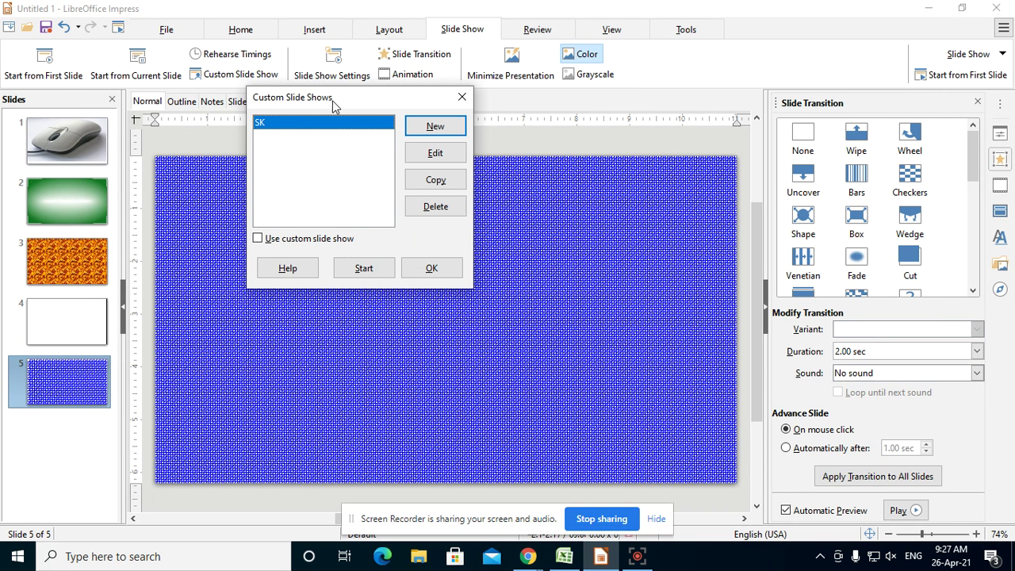
pyautogui.moveTo(332, 101); pyautogui.dragTo(453, 76)
pyautogui.click(485, 244)
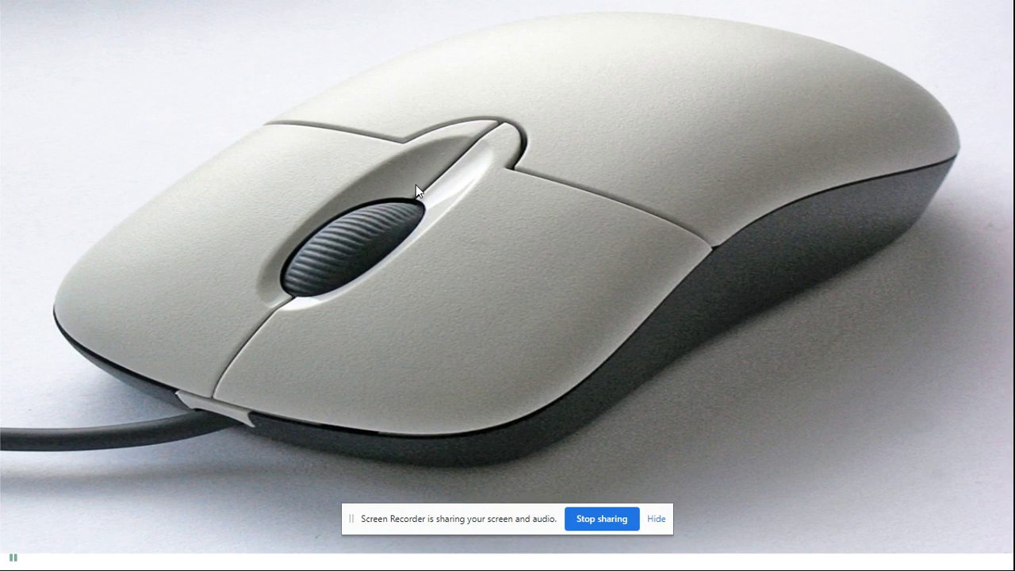
pyautogui.press('Escape')
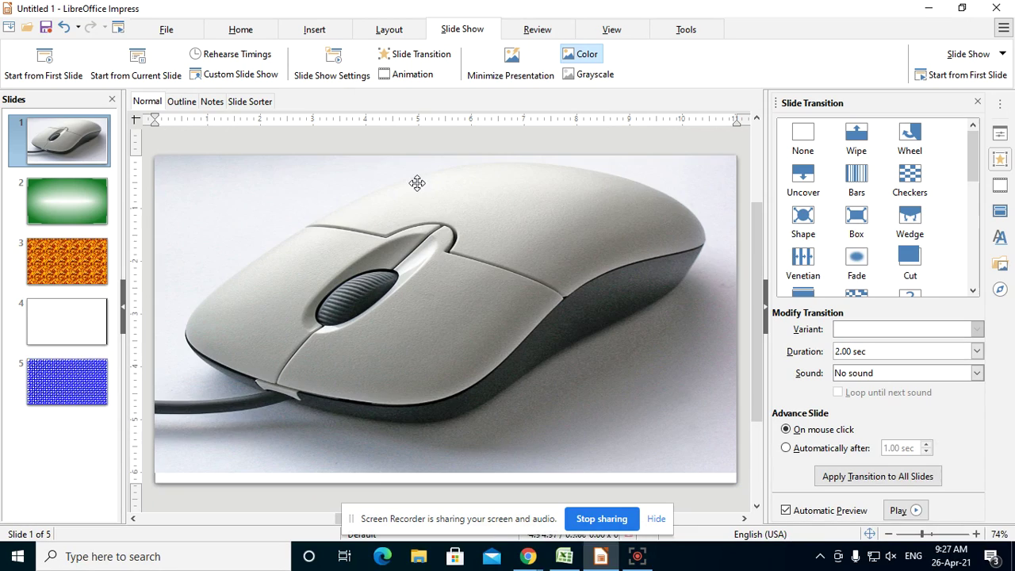
# - Enable Use custom slide show for the SK show, start the presentation, and exit it
pyautogui.click(236, 74)
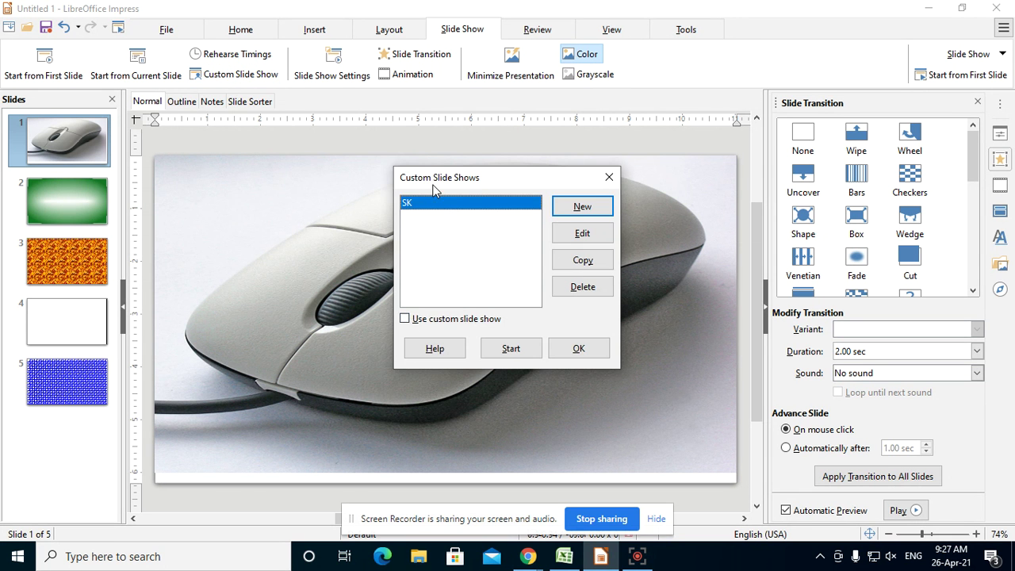
pyautogui.moveTo(438, 185); pyautogui.dragTo(267, 105)
pyautogui.click(234, 242)
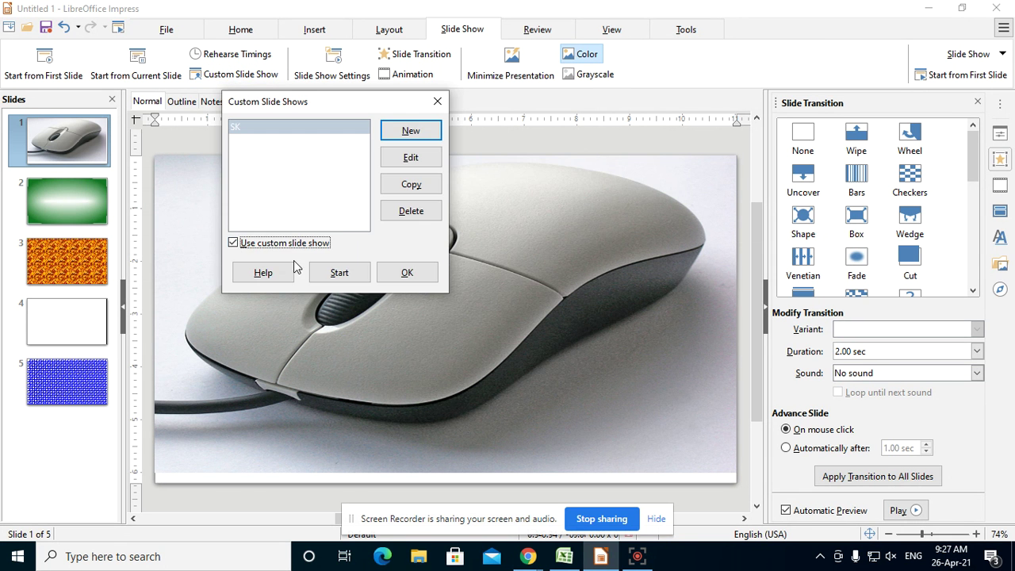
pyautogui.click(352, 274)
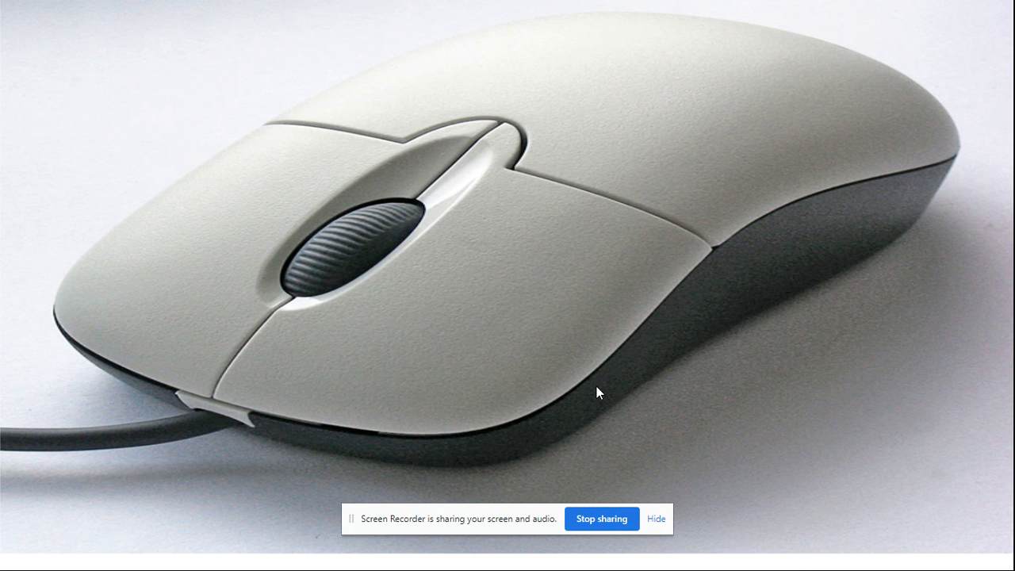
pyautogui.press('Escape')
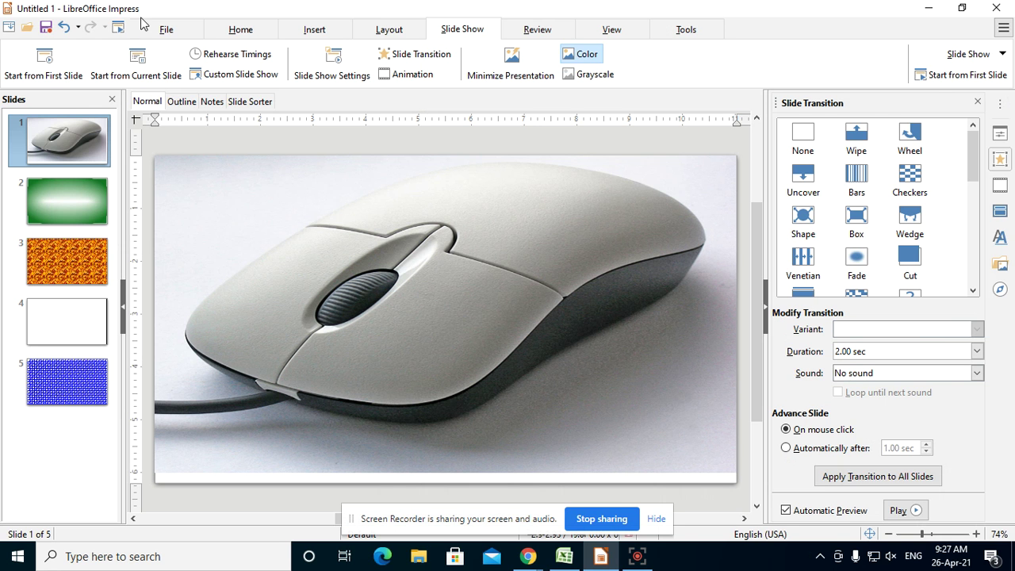
# - Try to delete the SK custom slide show, accept the custom slide shows list, and reselect slide 1
pyautogui.click(223, 83)
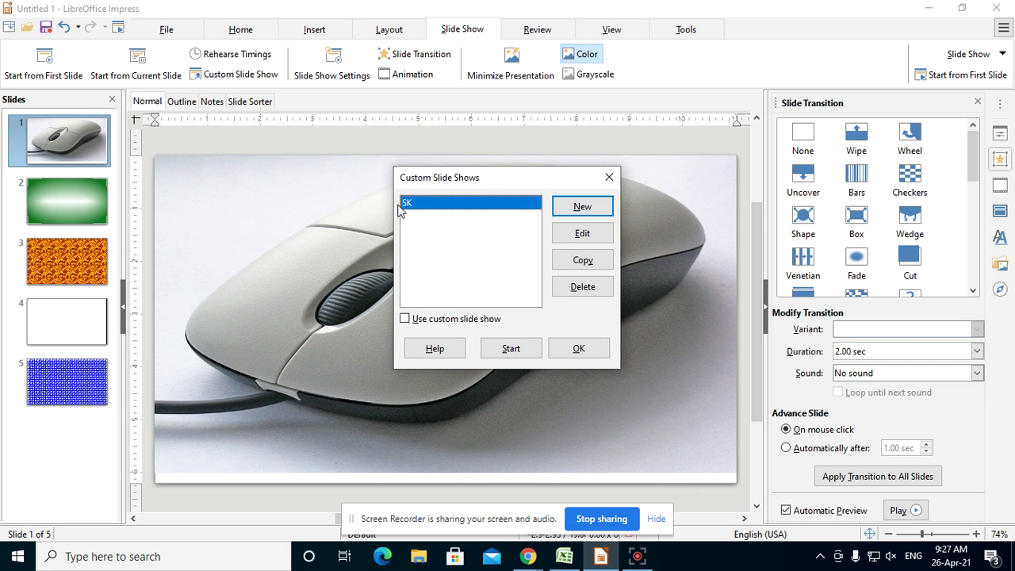
pyautogui.click(583, 288)
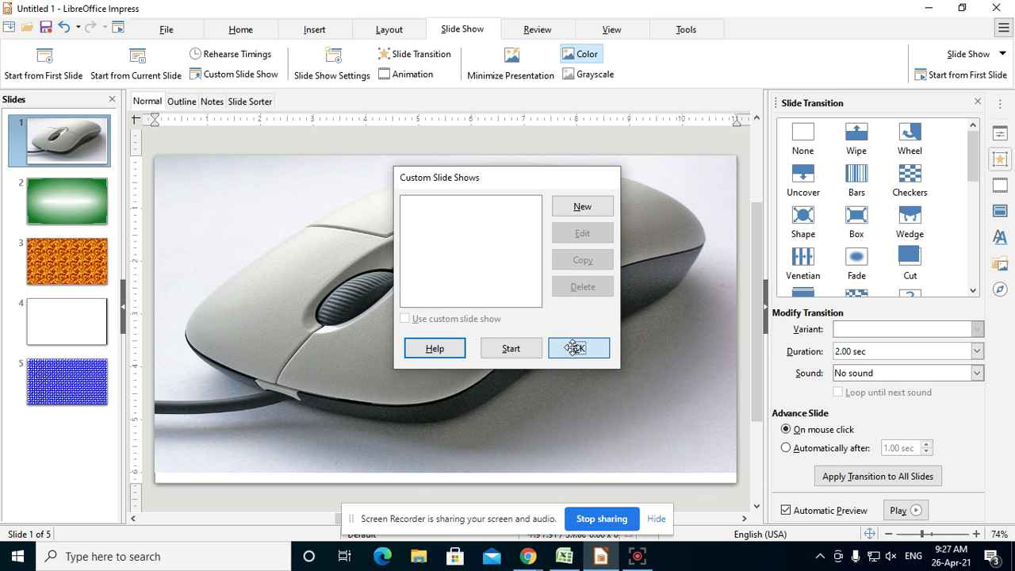
pyautogui.click(574, 347)
pyautogui.click(67, 187)
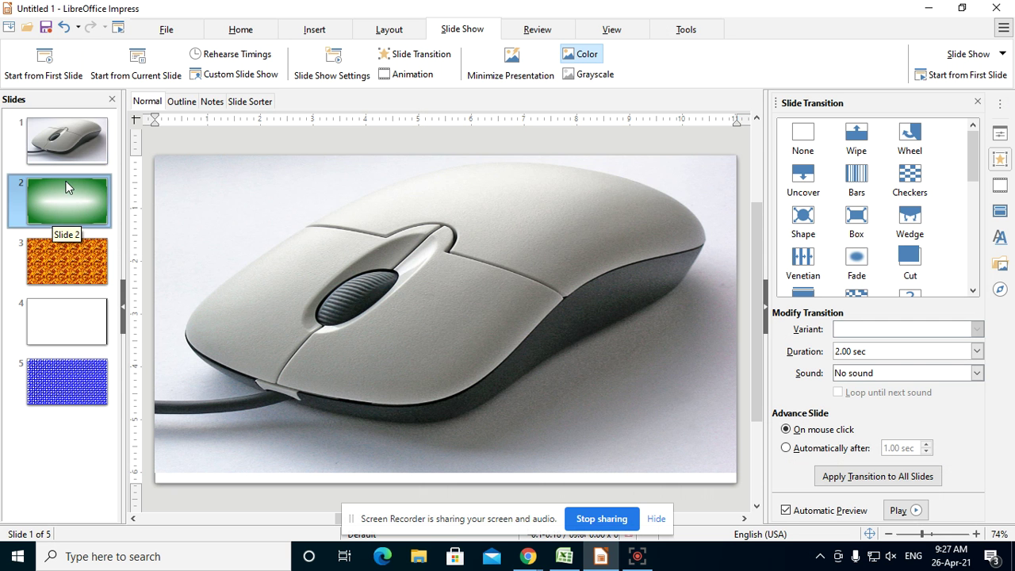
pyautogui.click(54, 137)
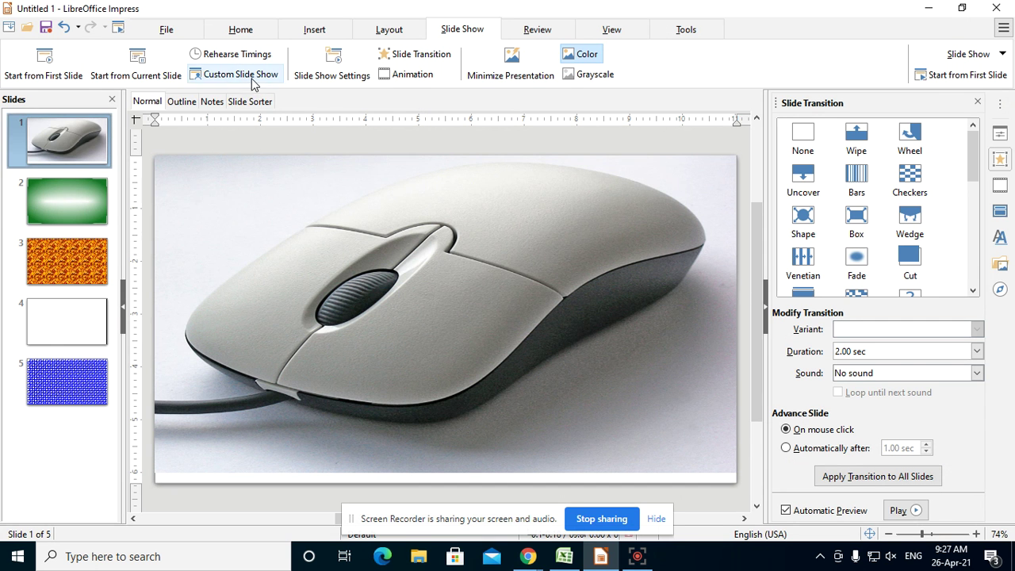
# - Acknowledge the document recovery notice and relaunch LibreOffice Impress without sending a crash report
pyautogui.hotkey('alt', 'Tab')
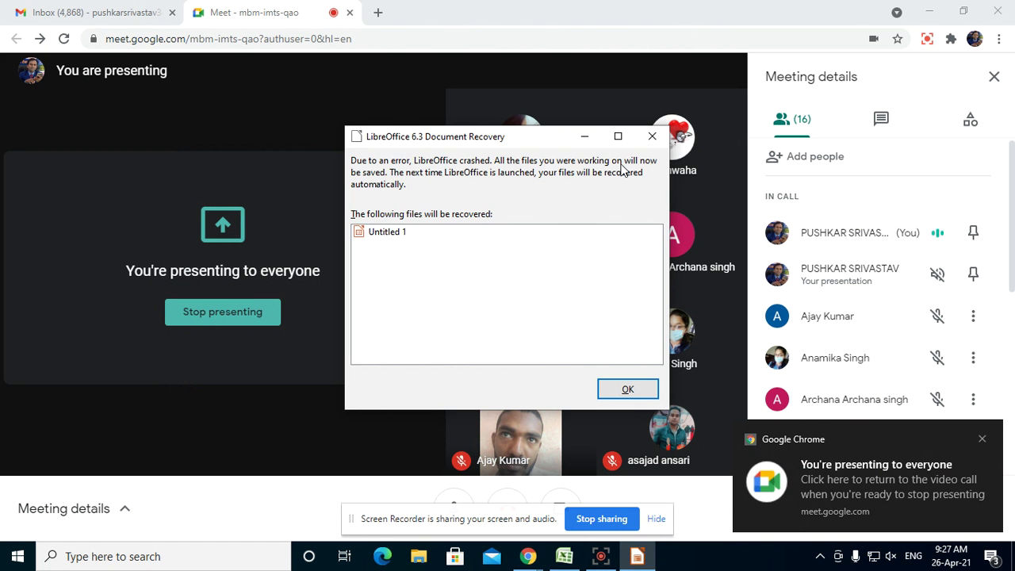
pyautogui.click(627, 388)
pyautogui.click(157, 555)
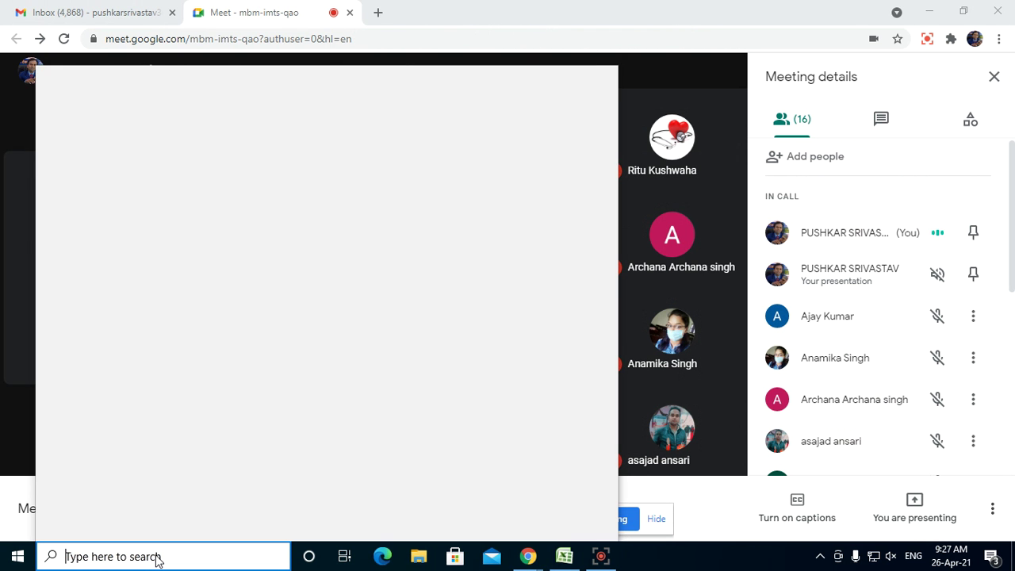
pyautogui.write('im')
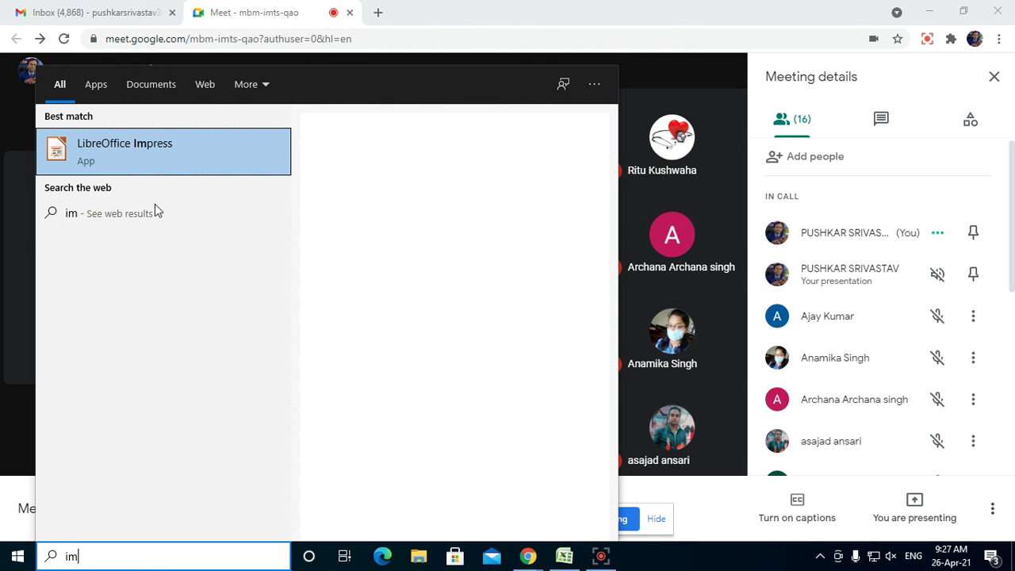
pyautogui.click(208, 155)
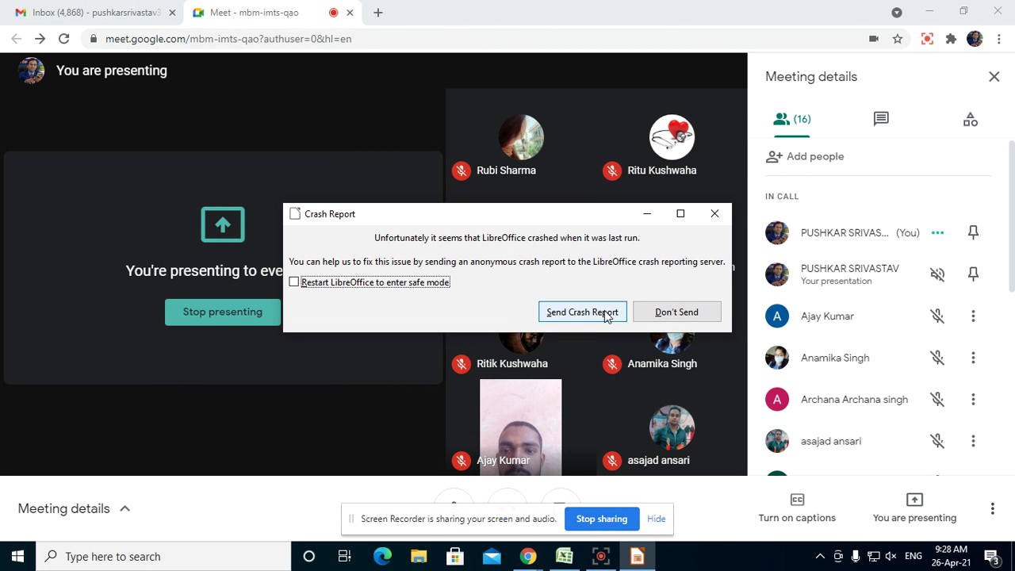
pyautogui.click(649, 314)
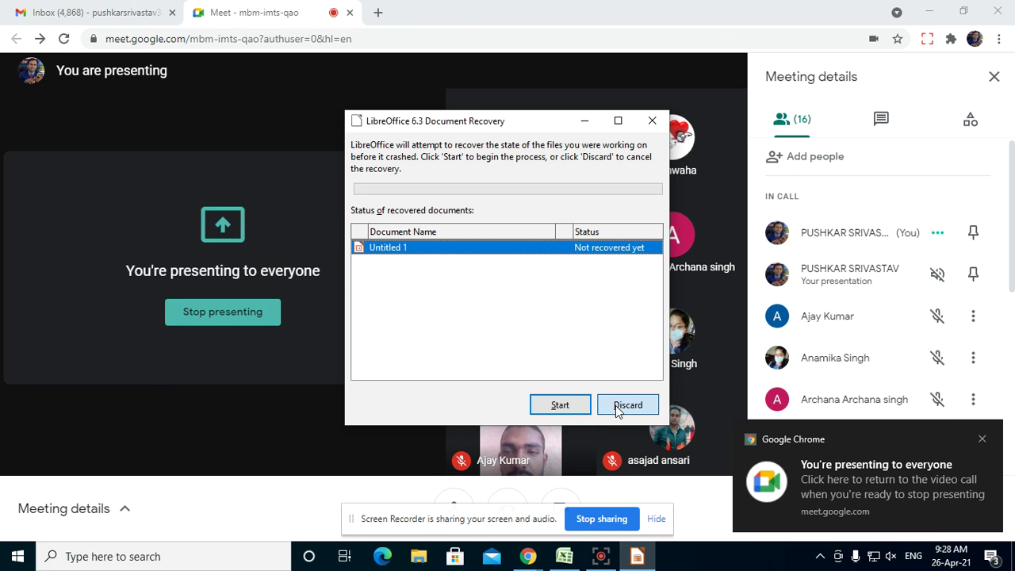
# - Decline discarding the recovery data and recover the Untitled 1 presentation
pyautogui.click(617, 406)
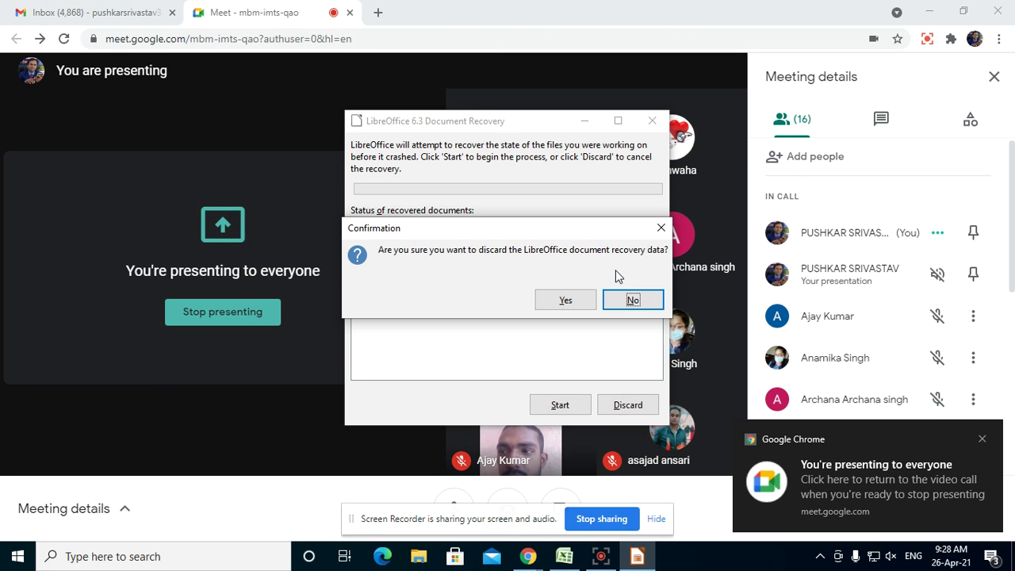
pyautogui.click(631, 298)
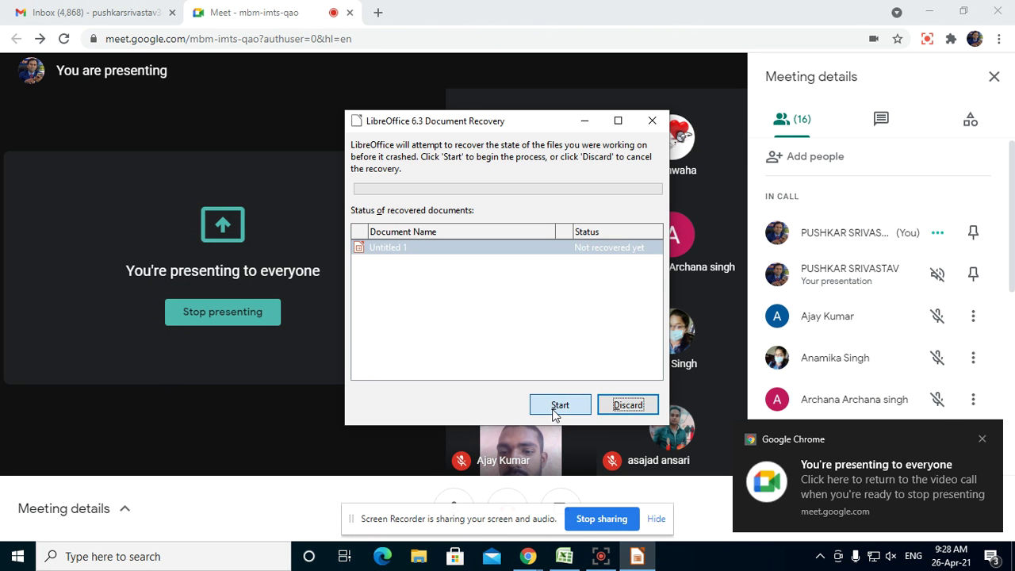
pyautogui.click(557, 406)
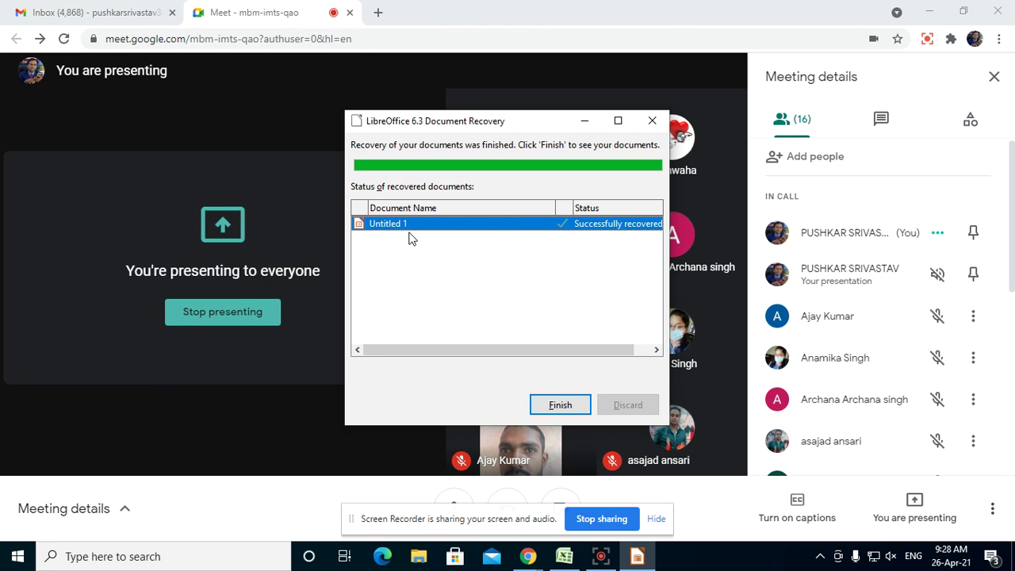
pyautogui.click(572, 408)
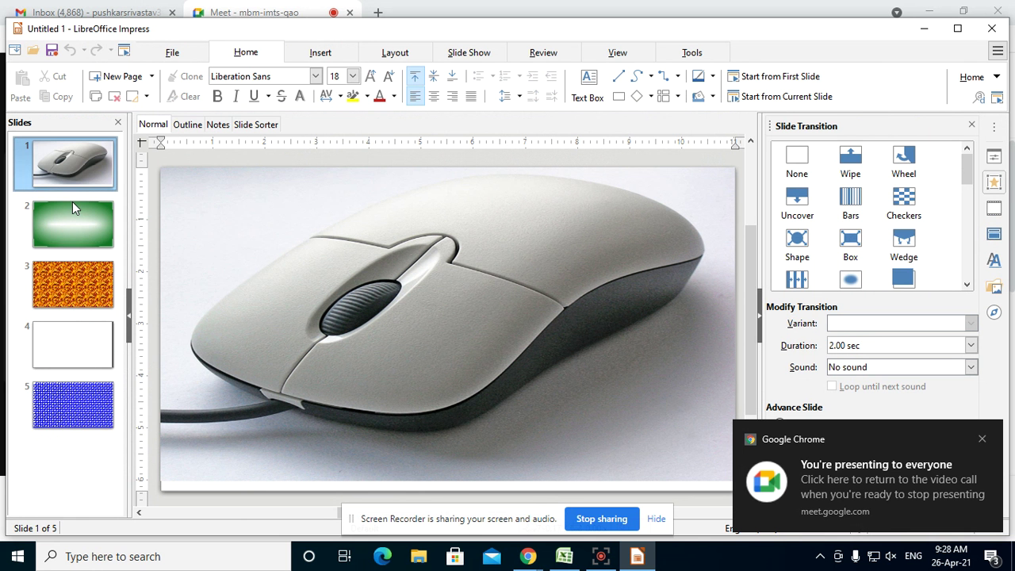
# - Open the custom slide shows of the recovered presentation, enable Use custom slide show for SK, start the show, and exit it
pyautogui.click(72, 202)
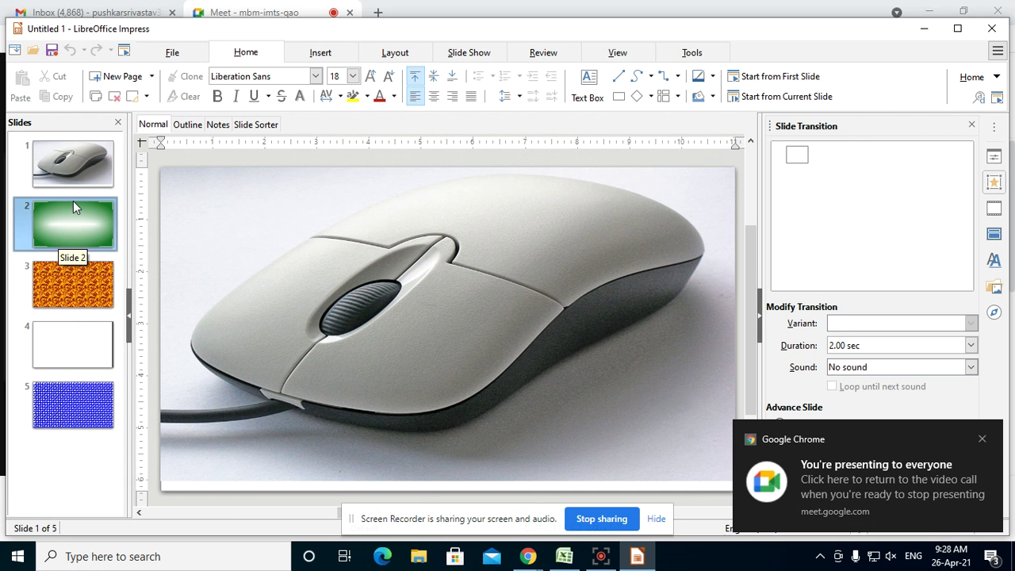
pyautogui.click(468, 52)
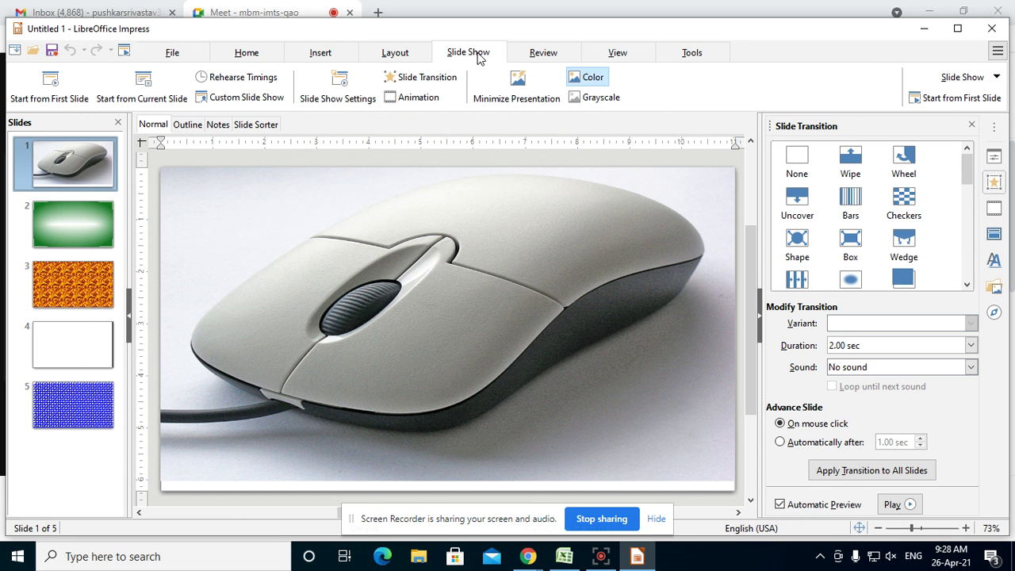
pyautogui.click(234, 101)
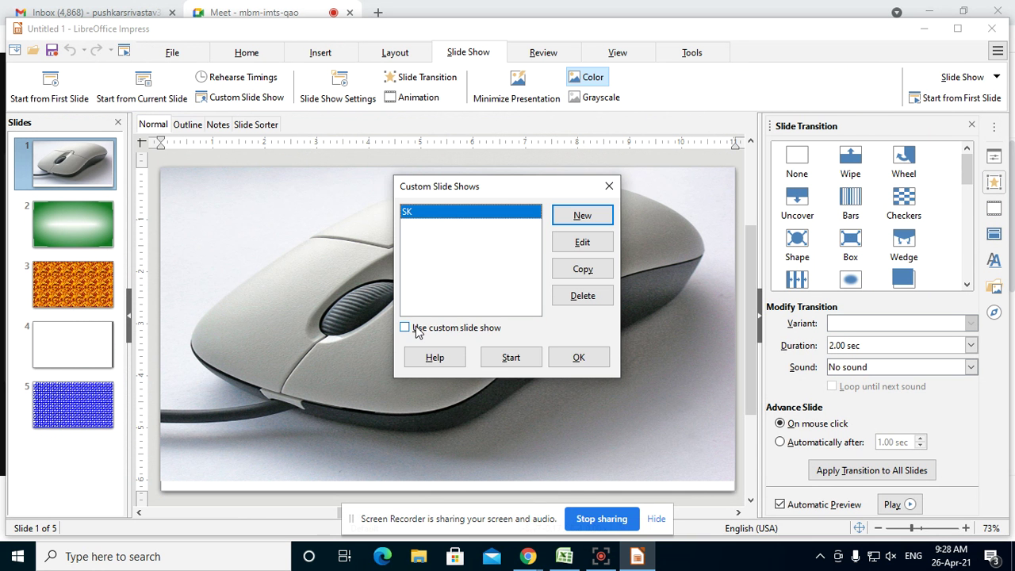
pyautogui.click(417, 332)
pyautogui.click(512, 358)
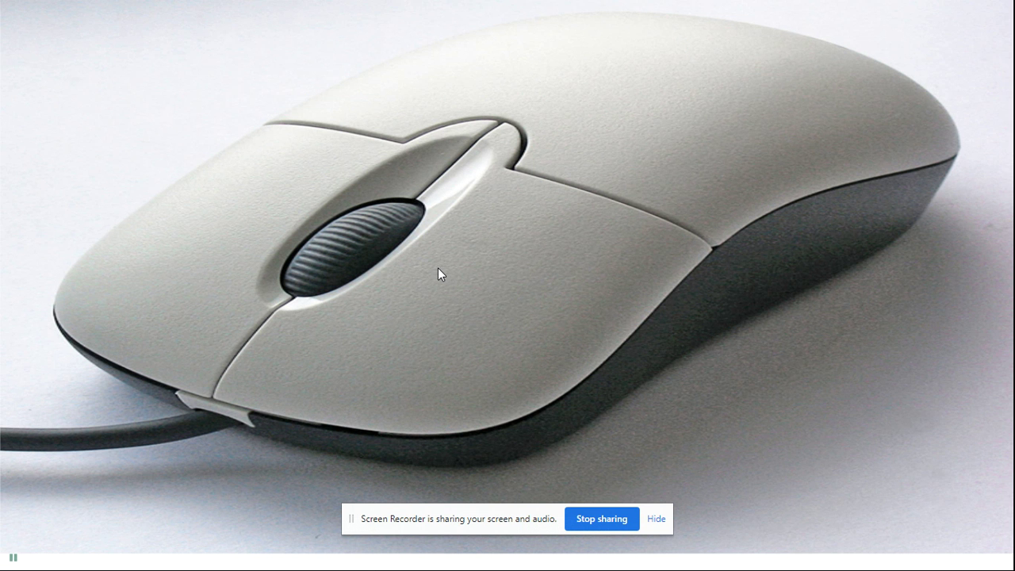
pyautogui.press('Escape')
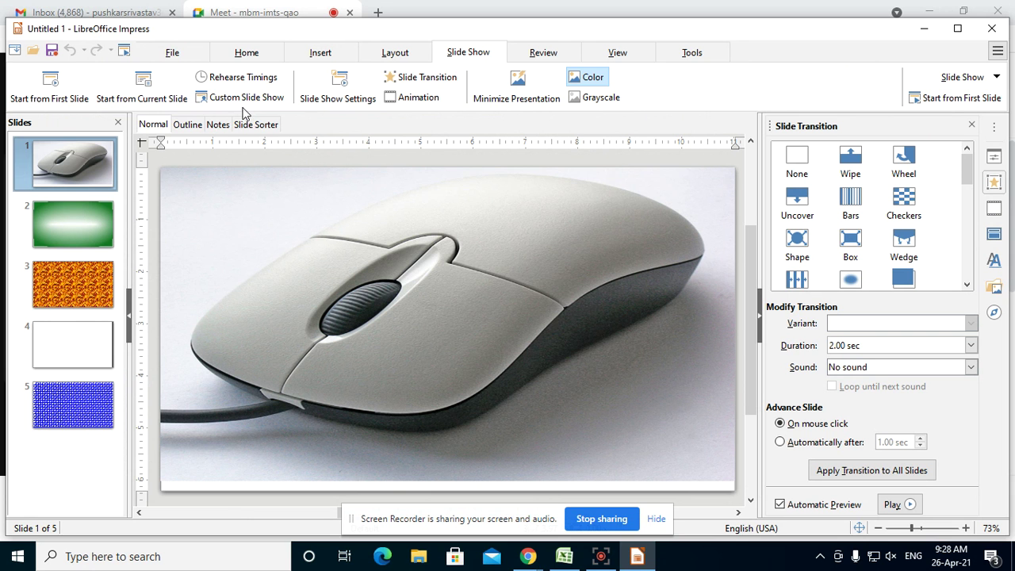
# - Try to delete the SK custom slide show in the recovered presentation and acknowledge the document recovery notice
pyautogui.click(236, 103)
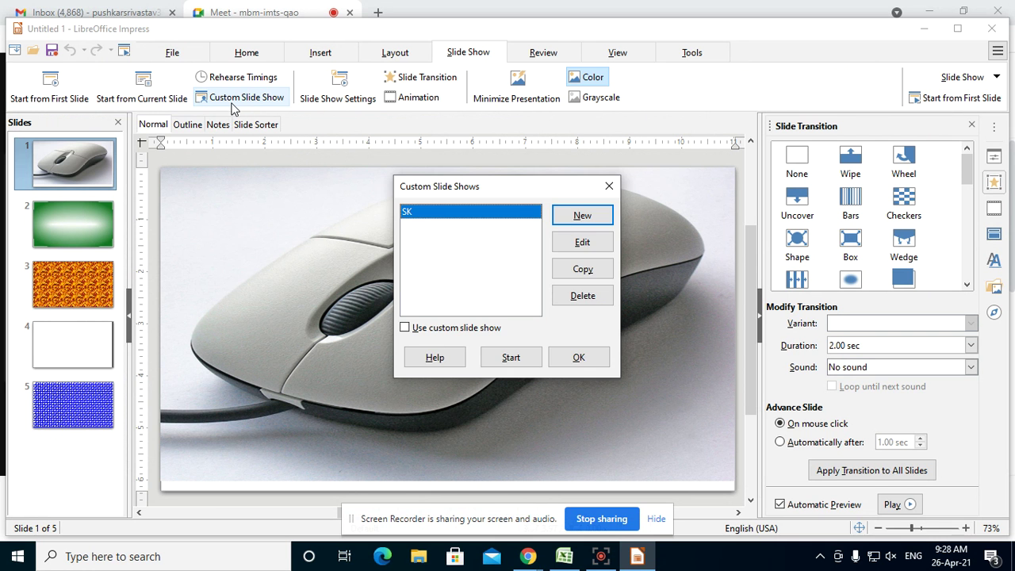
pyautogui.click(584, 294)
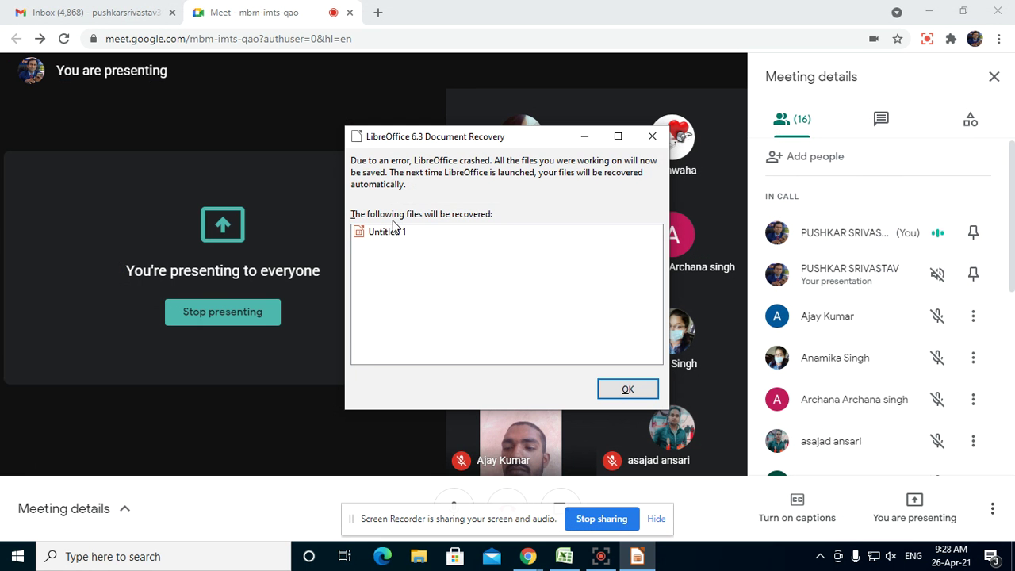
pyautogui.click(396, 238)
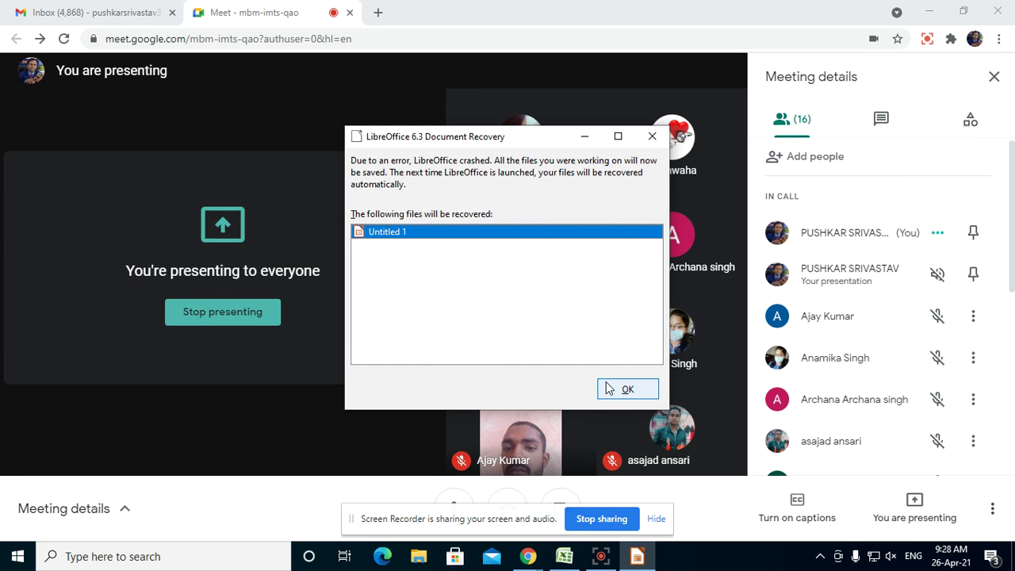
pyautogui.click(627, 389)
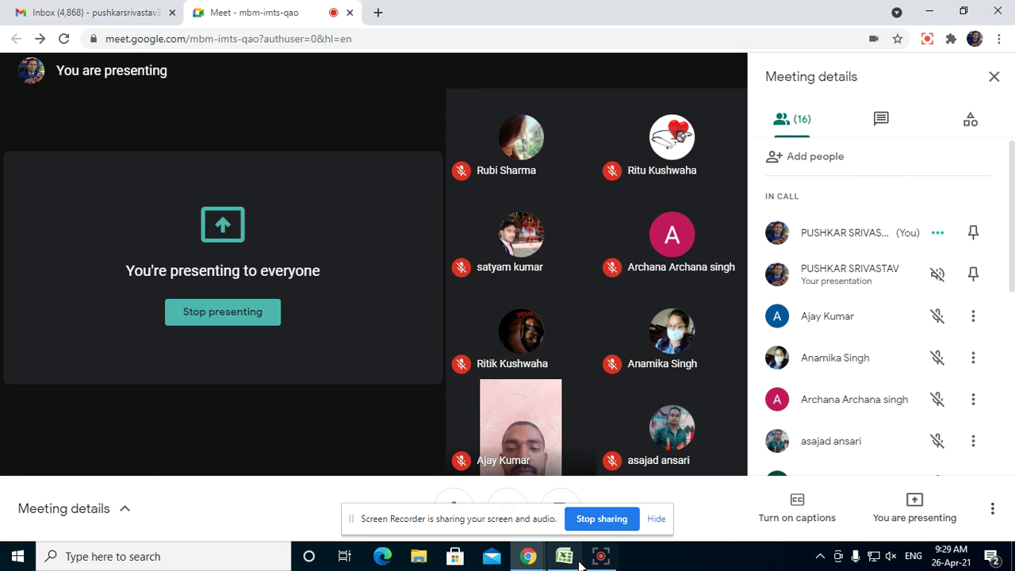
# - Search Windows for Impress, relaunch LibreOffice, and decline sending the crash report
pyautogui.click(74, 565)
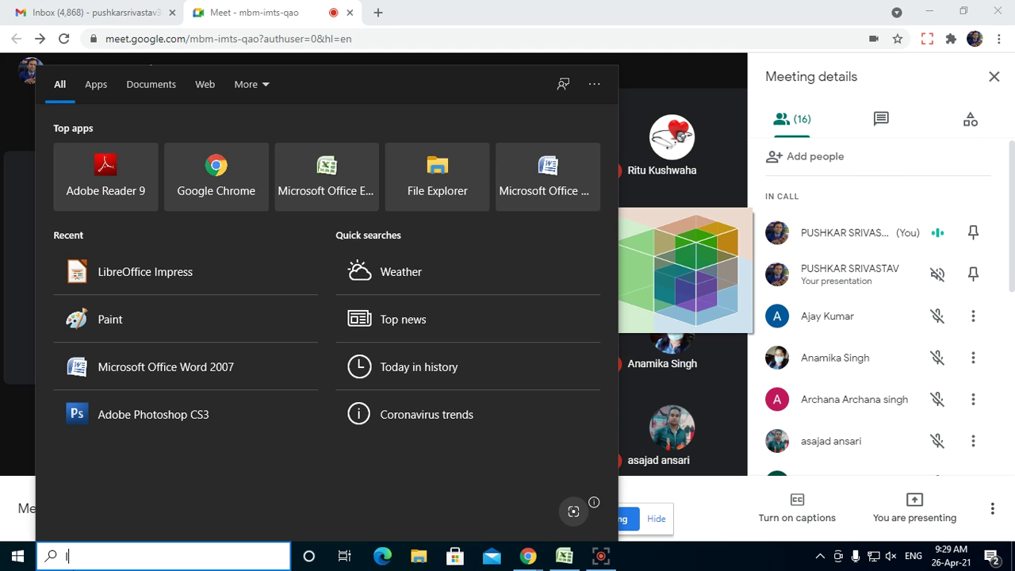
pyautogui.write('l')
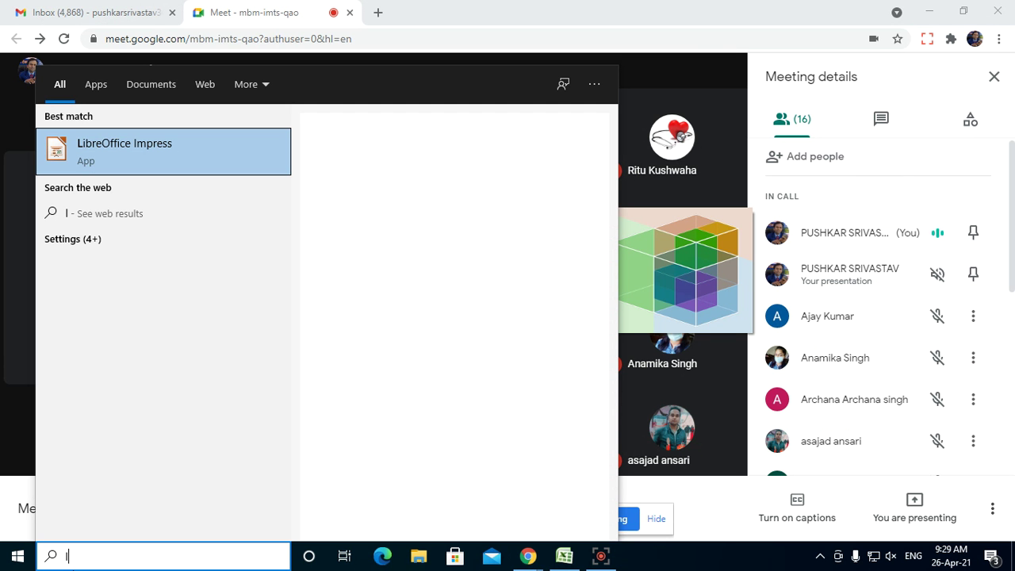
pyautogui.write('m')
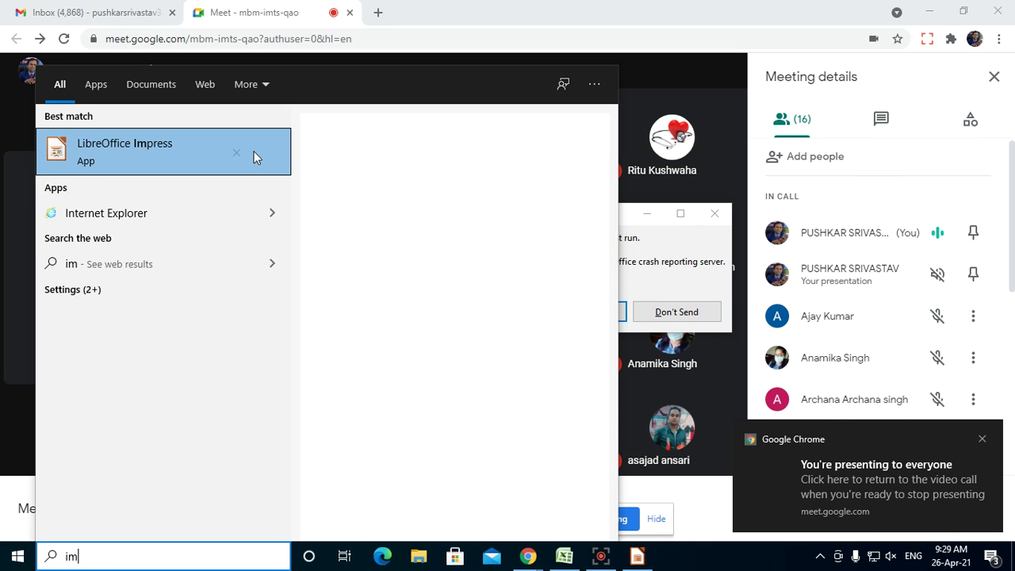
pyautogui.click(254, 151)
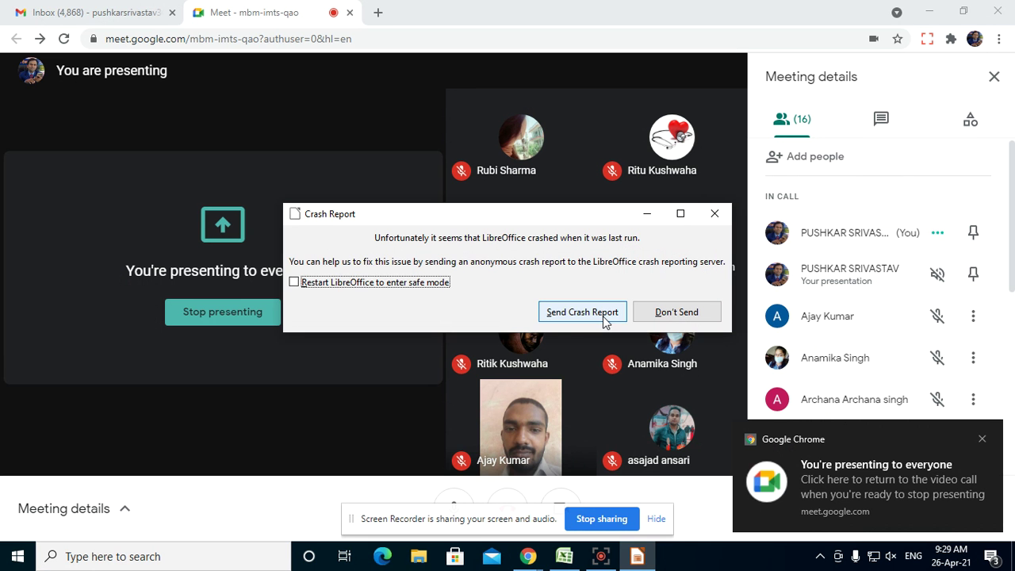
pyautogui.click(654, 314)
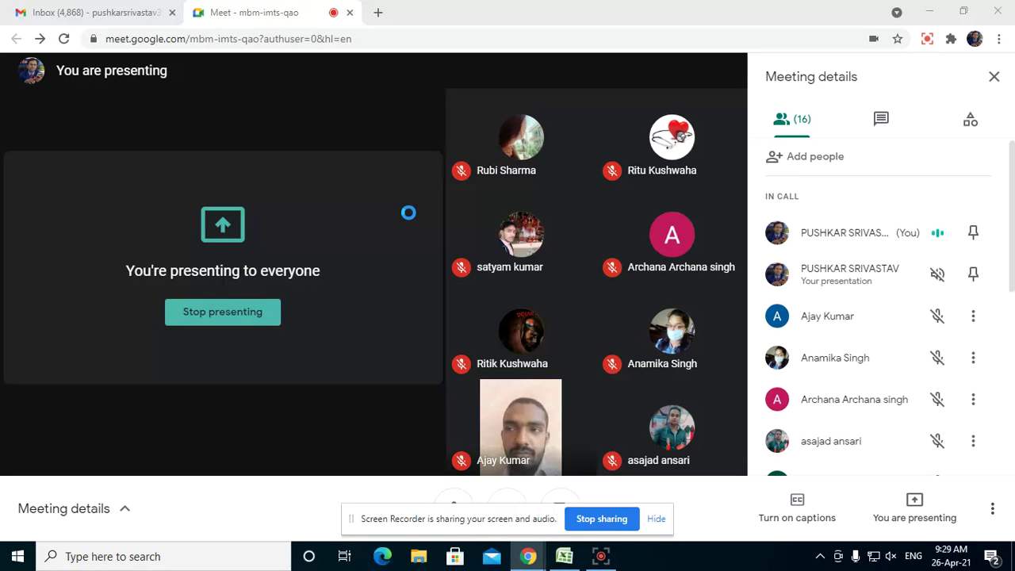
# - Discard the recovery data for Untitled 1 and maximize the LibreOffice start window
pyautogui.click(627, 404)
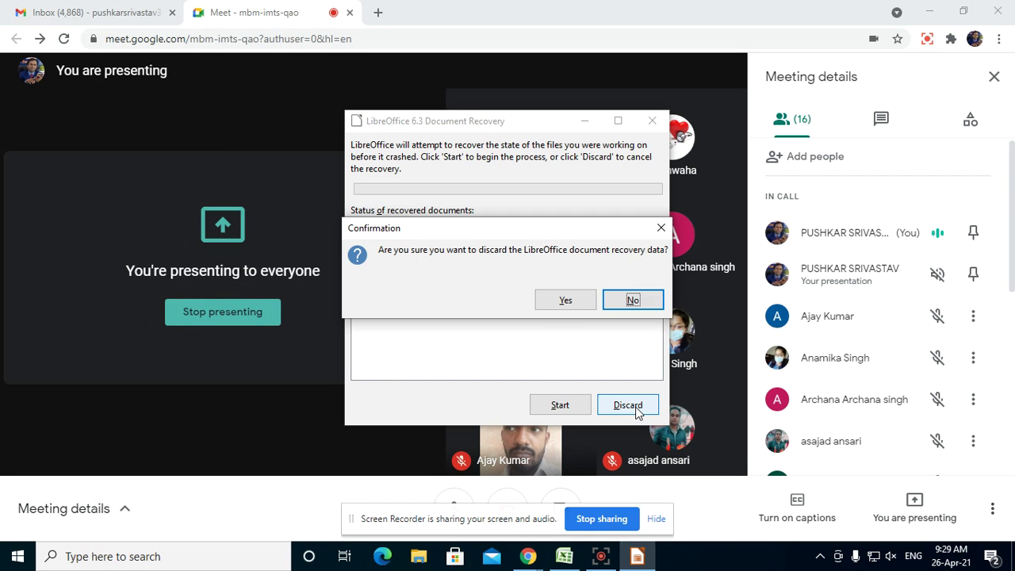
pyautogui.click(573, 306)
pyautogui.click(616, 344)
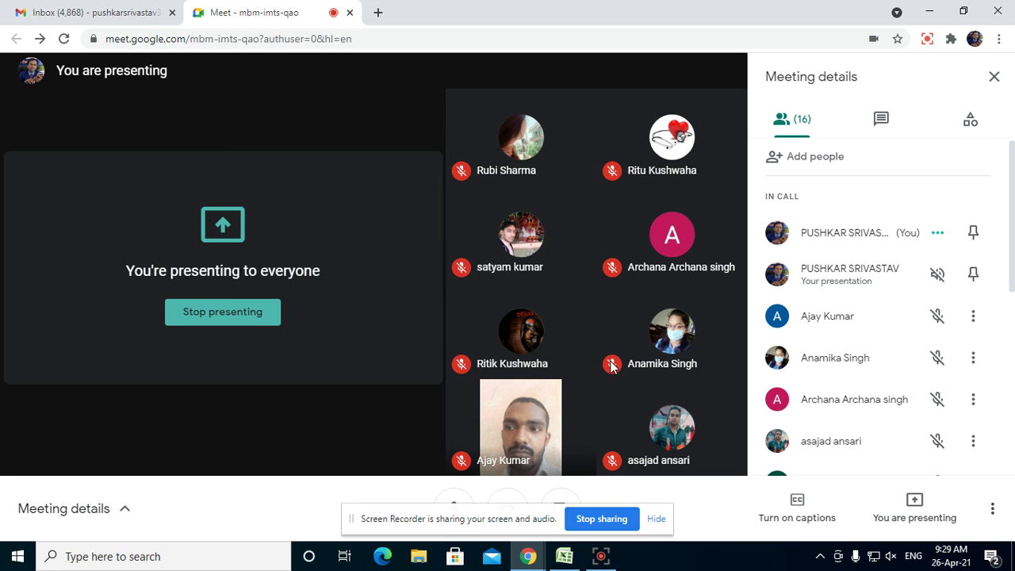
pyautogui.moveTo(567, 557)
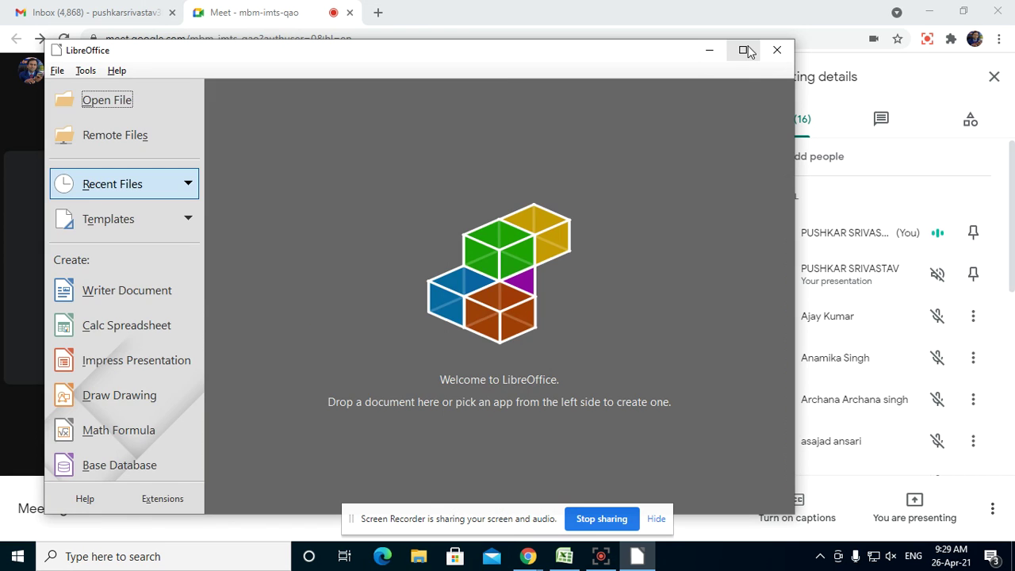
pyautogui.click(745, 51)
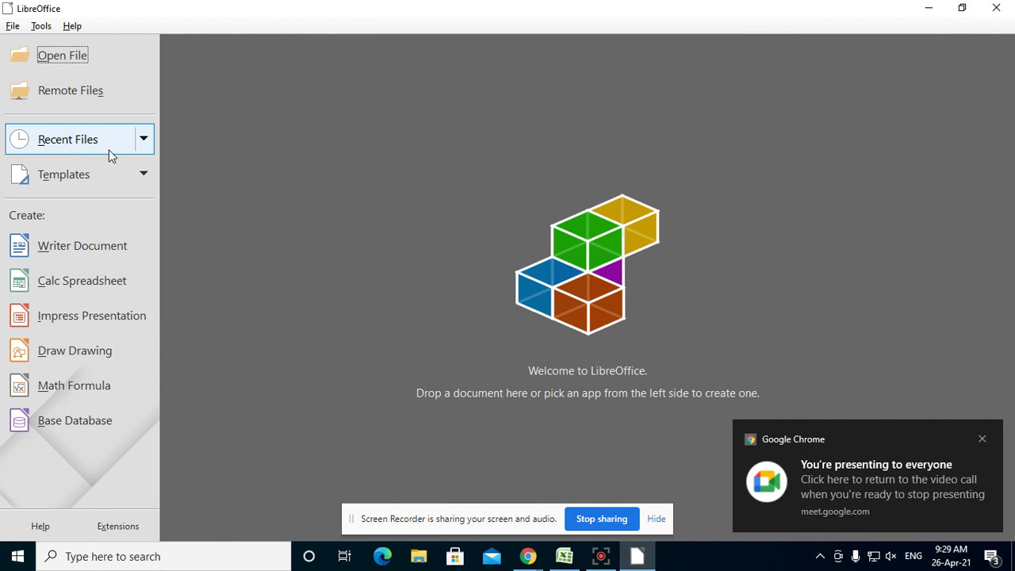
# - Create a new Impress presentation, bring its window forward, and select the first slide
pyautogui.click(115, 329)
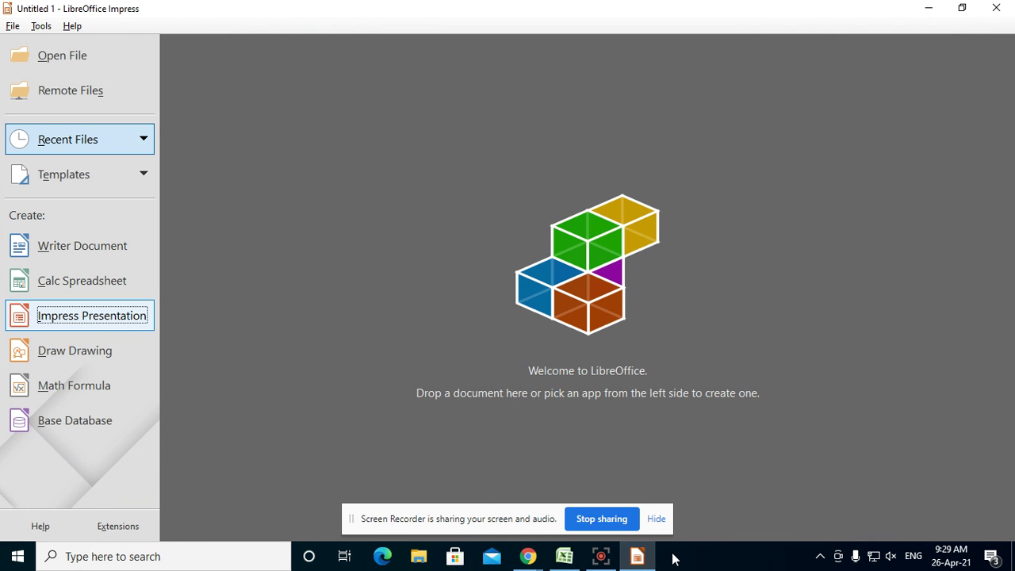
pyautogui.click(638, 555)
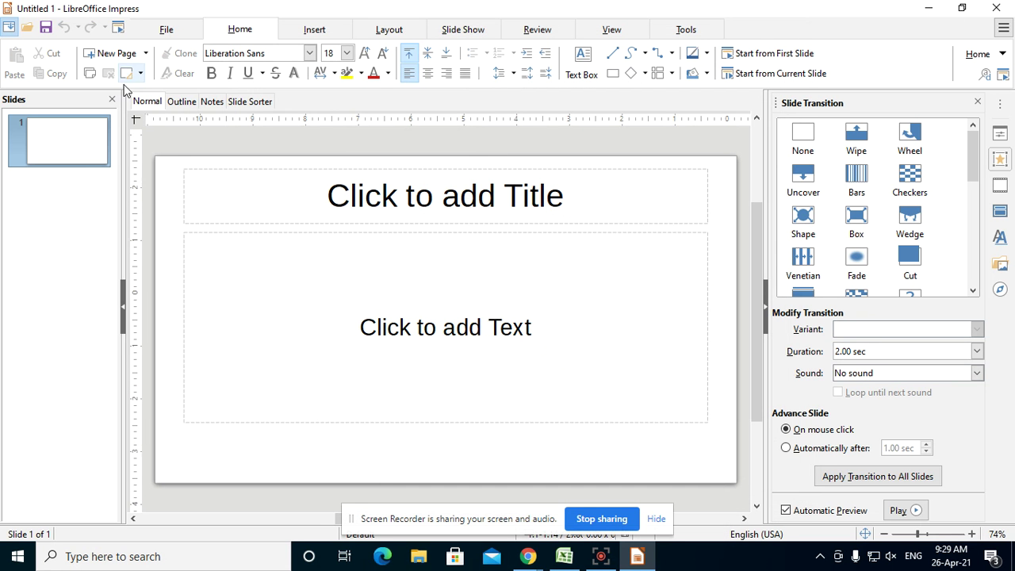
pyautogui.click(77, 135)
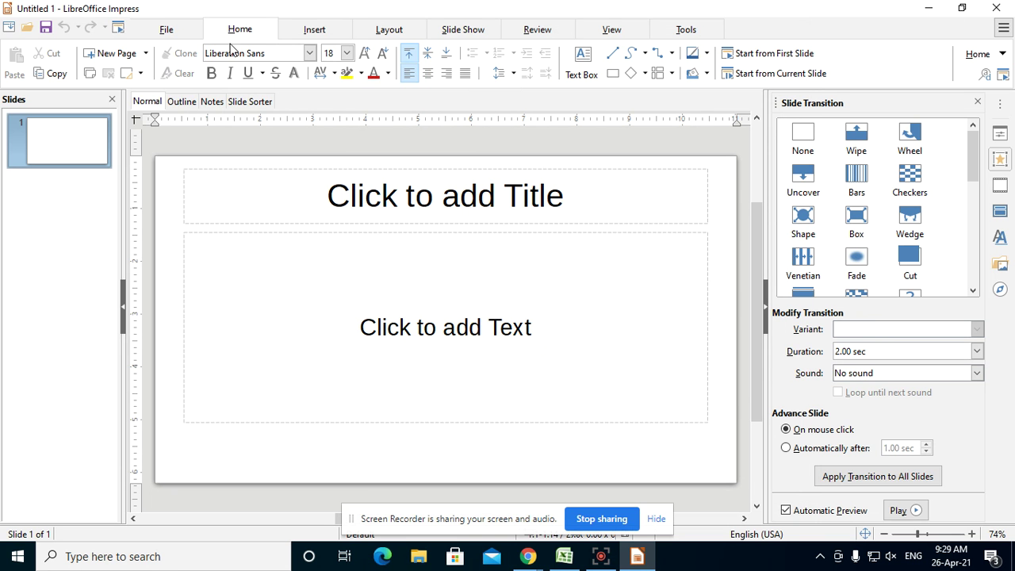
# - Add a new slide to the presentation and delete the original title slide
pyautogui.click(145, 54)
pyautogui.click(108, 91)
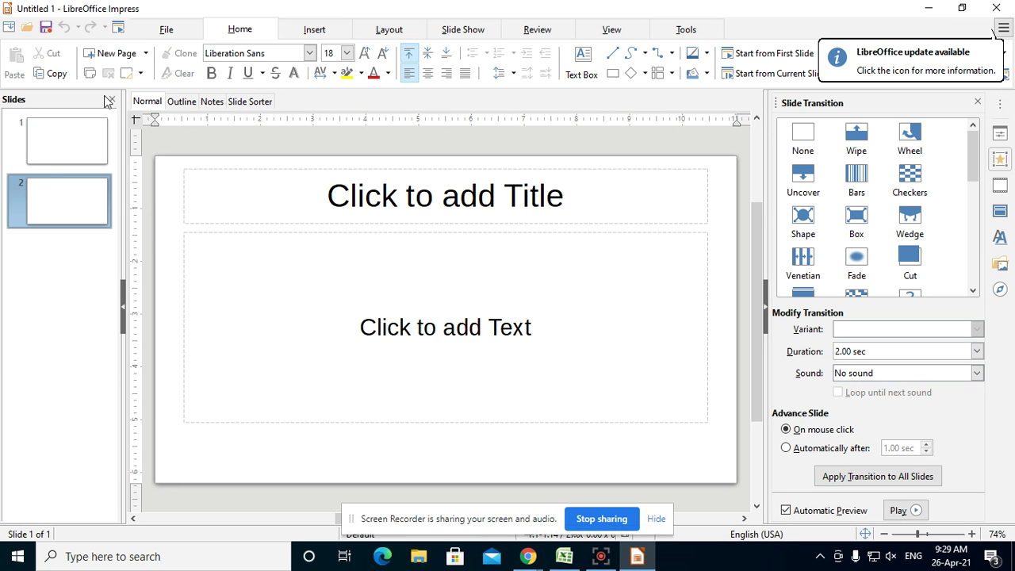
pyautogui.click(56, 156)
pyautogui.press('Delete')
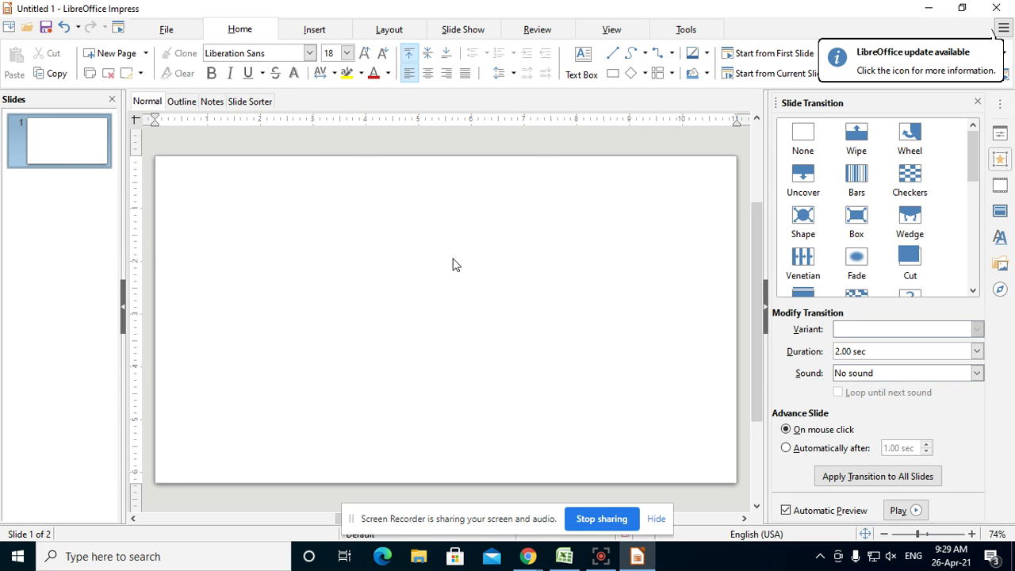
# - Add six more blank slides so the presentation has seven slides
pyautogui.click(145, 53)
pyautogui.click(108, 86)
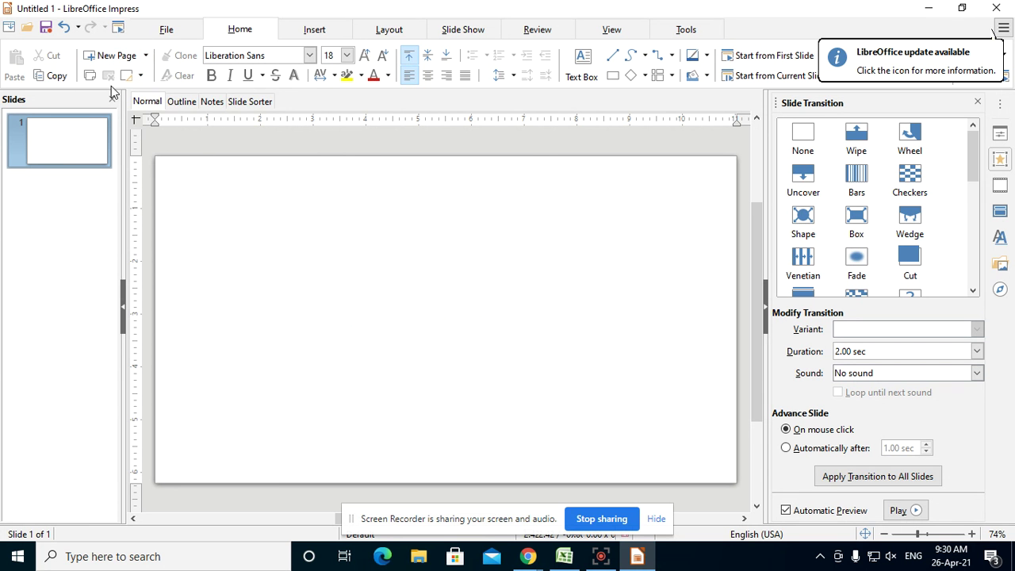
pyautogui.hotkey('ctrl', 'm')
pyautogui.hotkey('ctrl', 'm')
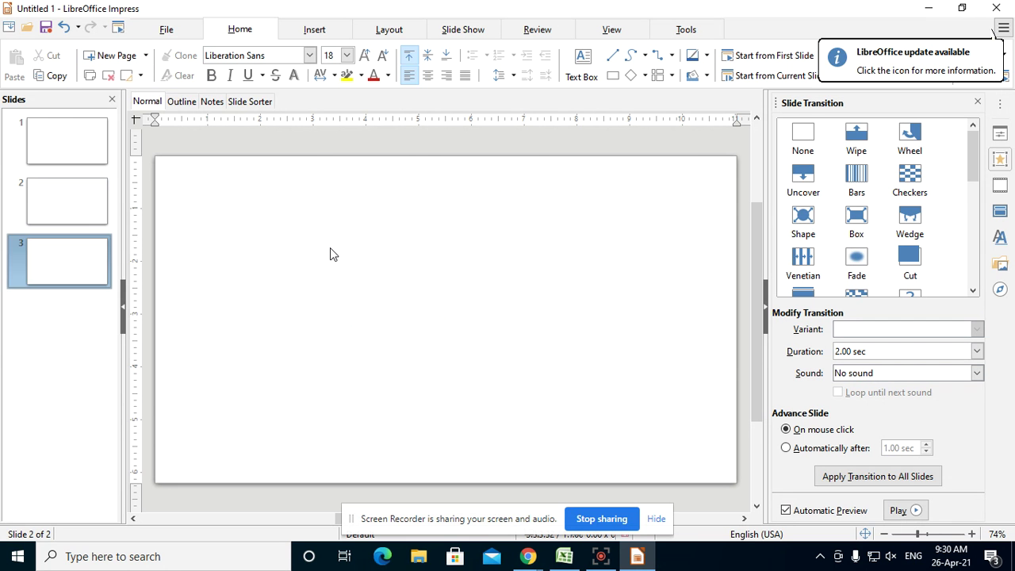
pyautogui.hotkey('ctrl', 'm')
pyautogui.hotkey('ctrl', 'm')
pyautogui.hotkey('ctrl', 'm')
# - Give slide 1 a radial gradient background from Black to Light Blue 2
pyautogui.click(61, 144)
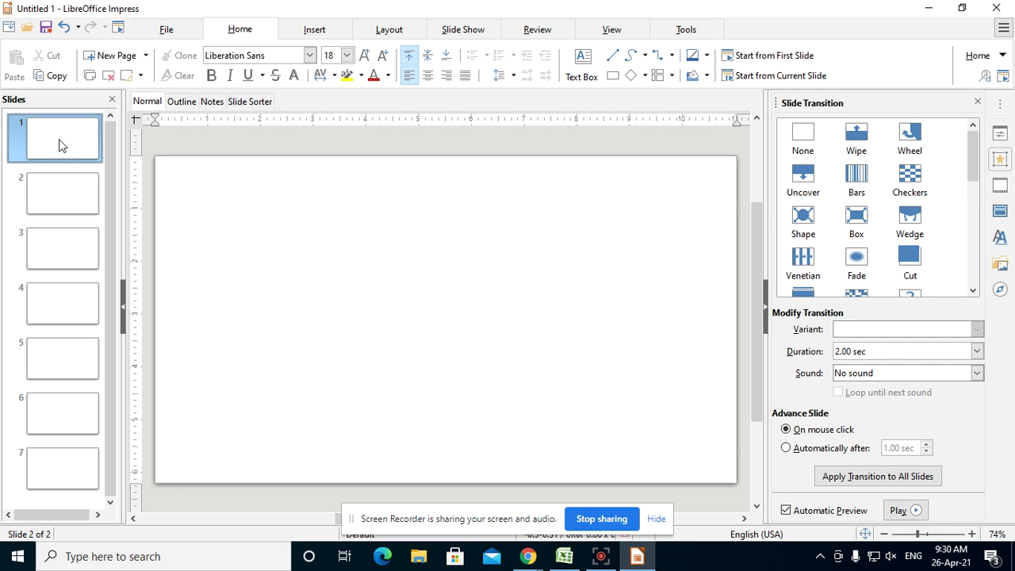
pyautogui.click(389, 29)
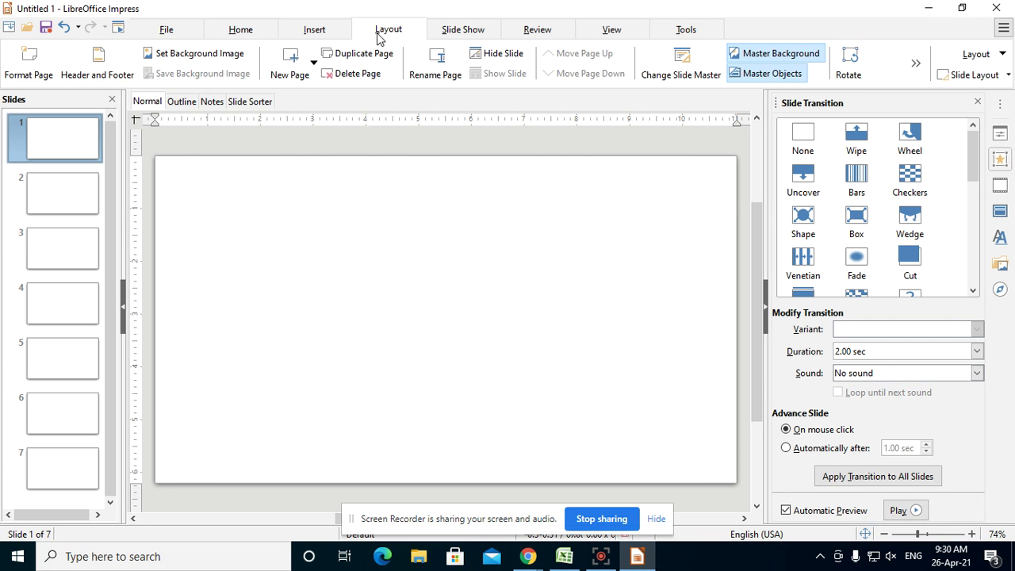
pyautogui.click(29, 64)
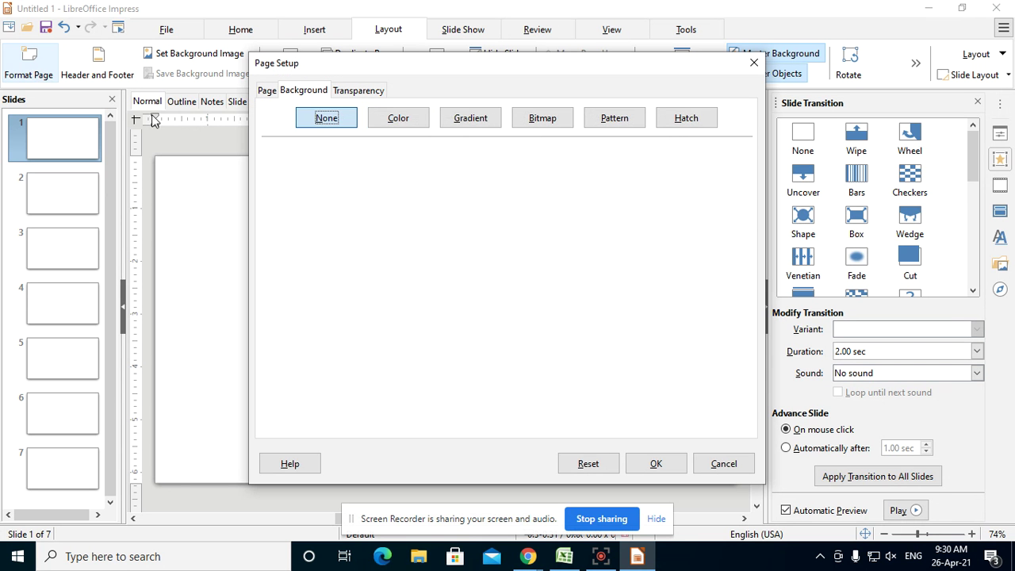
pyautogui.click(470, 117)
pyautogui.click(388, 297)
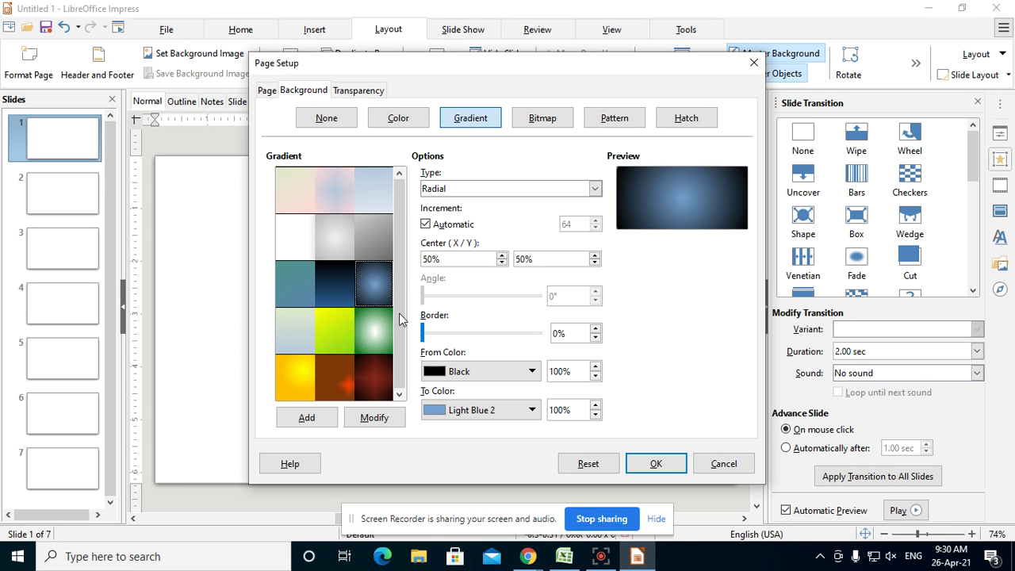
pyautogui.click(664, 469)
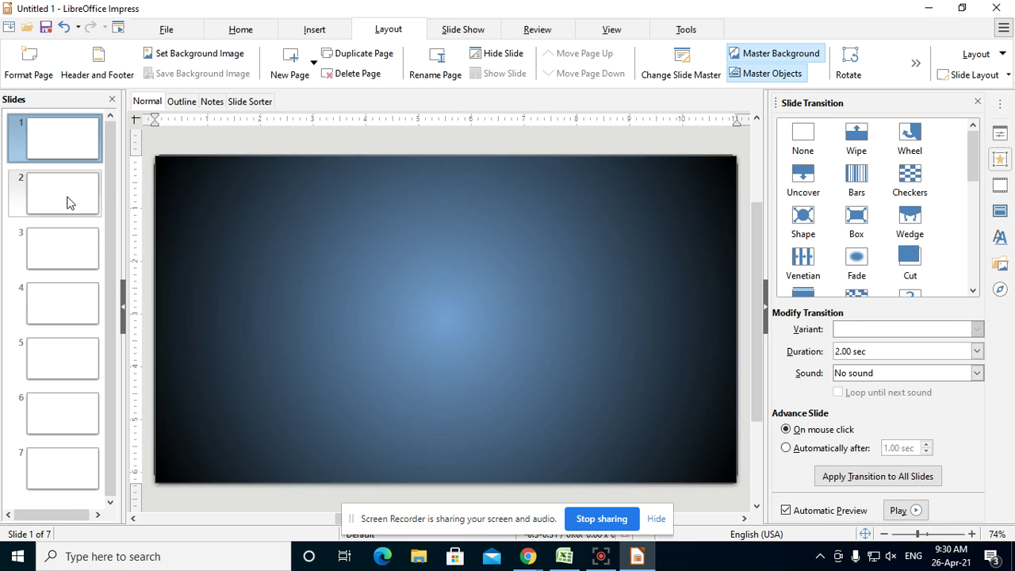
# - Give slide 2 the tiled Lawn bitmap background
pyautogui.click(68, 198)
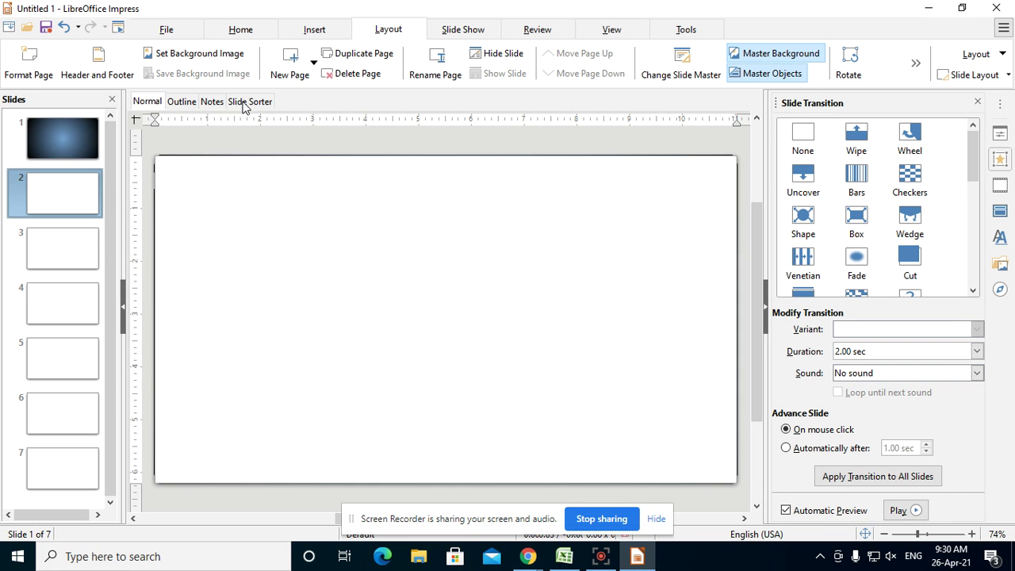
pyautogui.click(29, 66)
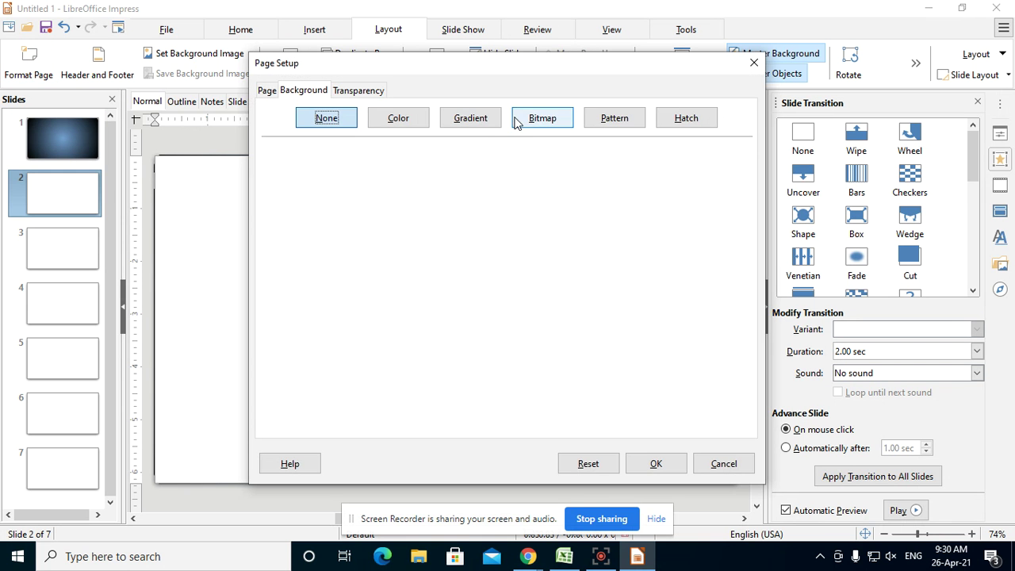
pyautogui.click(536, 120)
pyautogui.click(370, 299)
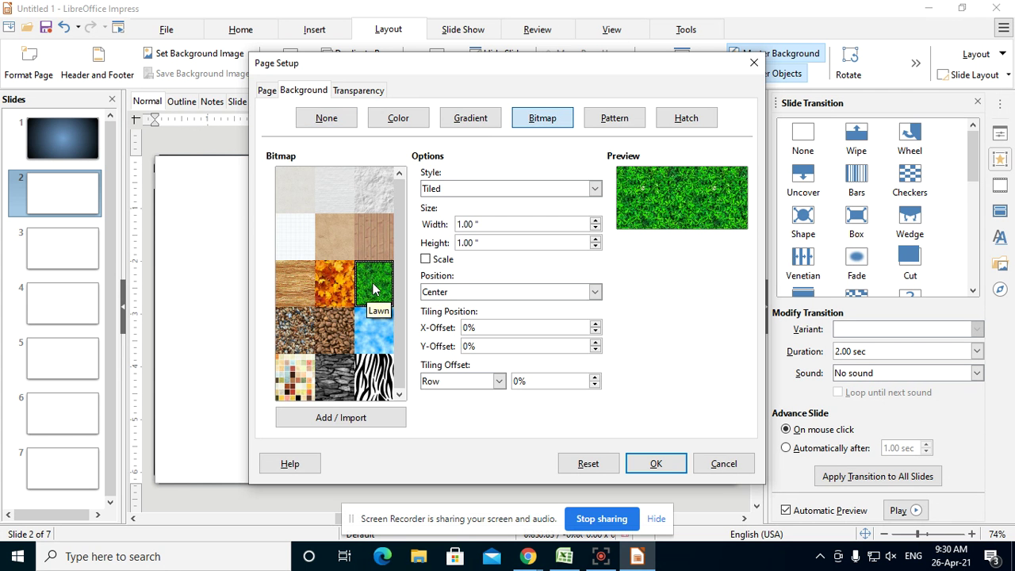
pyautogui.click(656, 463)
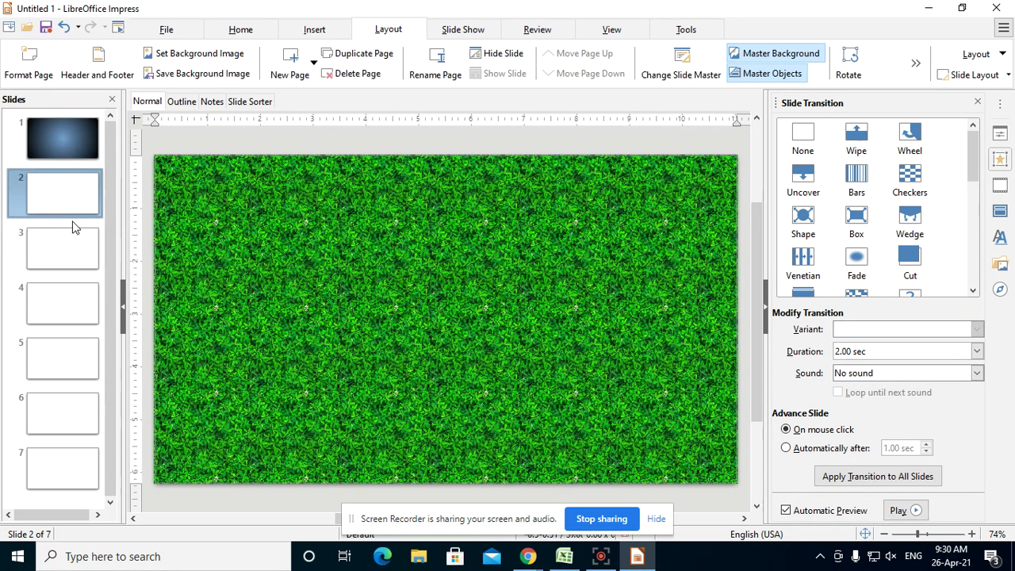
# - Give slide 3 the tiled coffee bean bitmap background
pyautogui.click(68, 252)
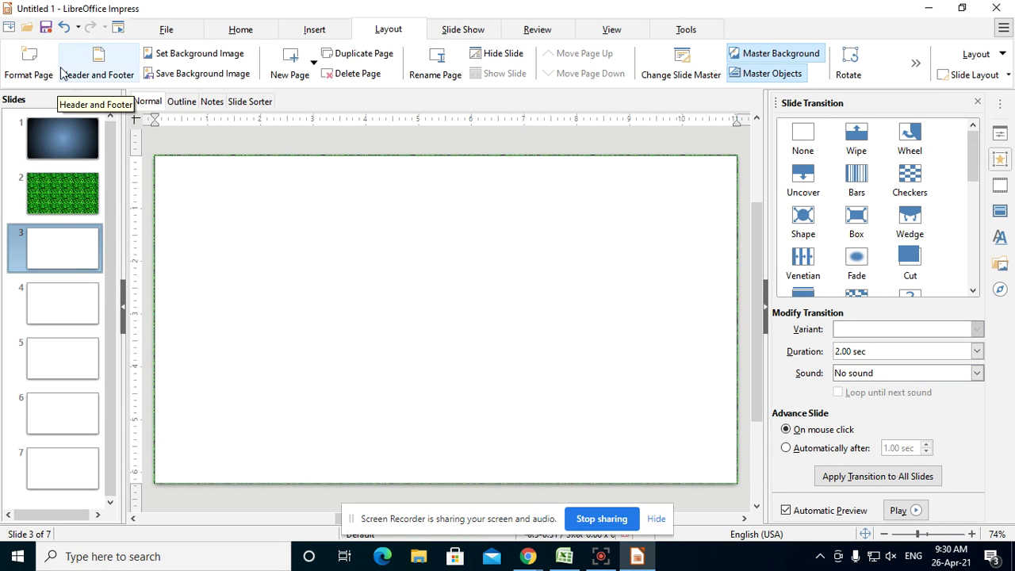
pyautogui.click(36, 71)
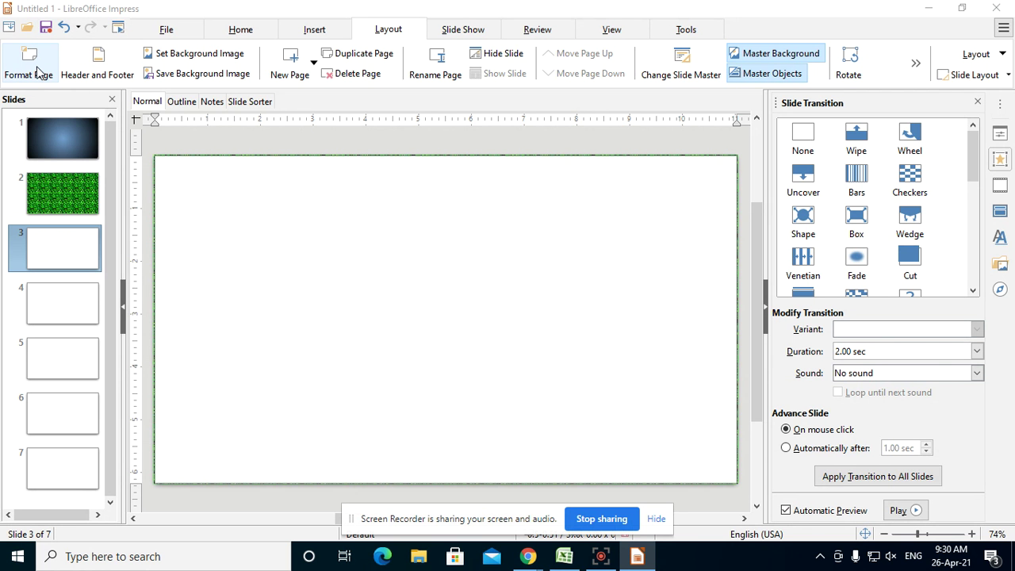
pyautogui.click(539, 119)
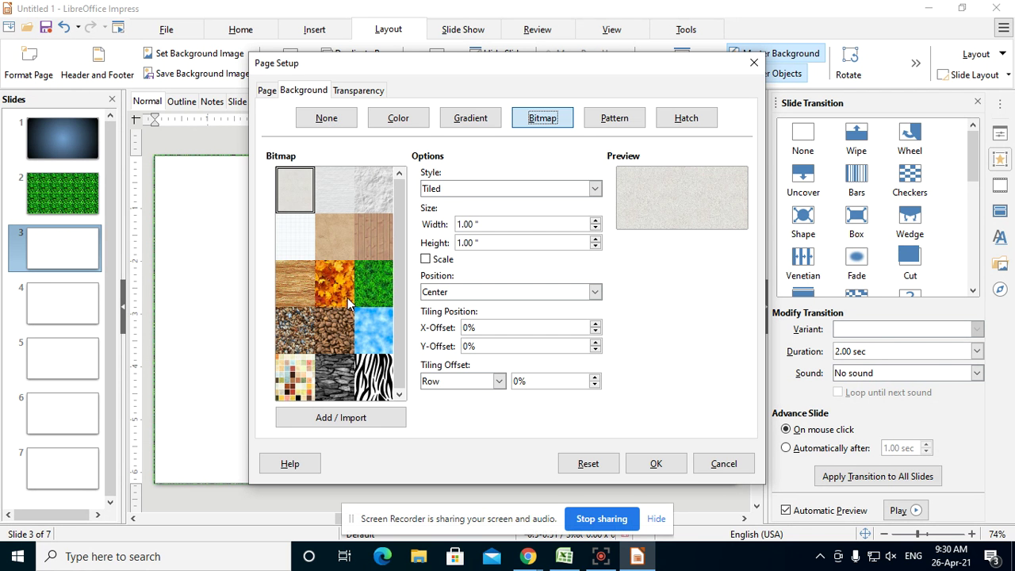
pyautogui.click(335, 330)
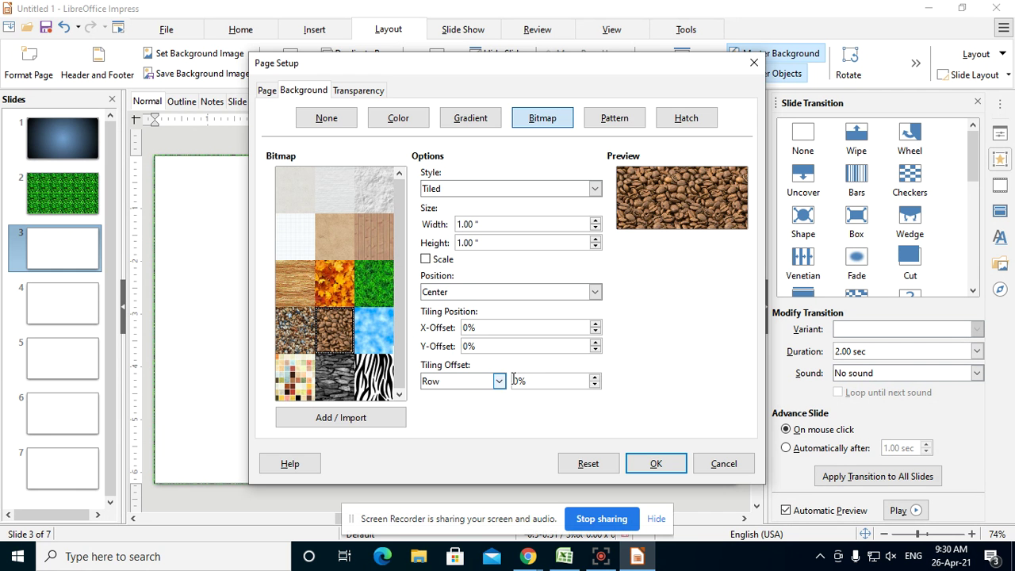
pyautogui.click(655, 463)
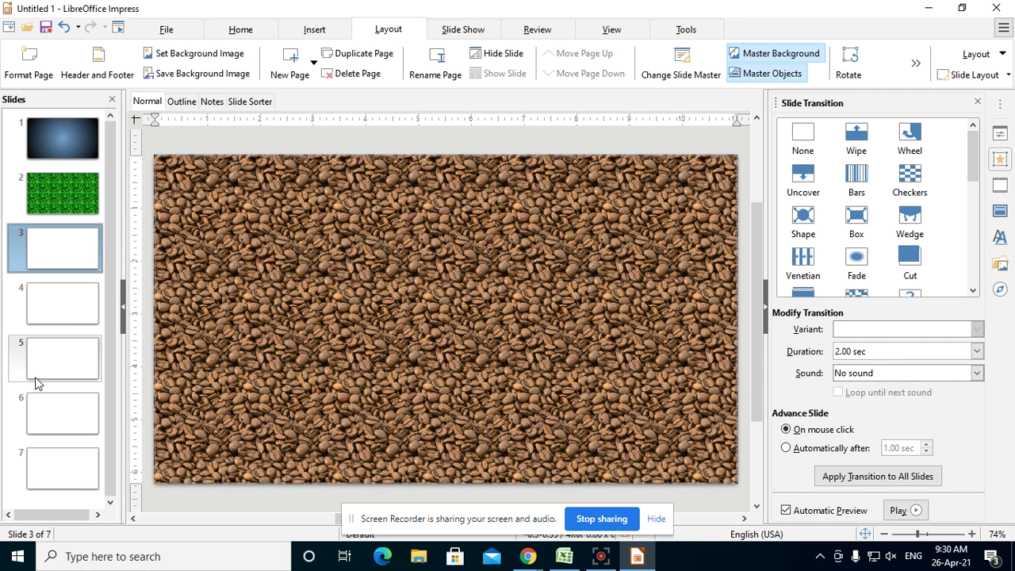
# - Give slide 5 a hatch background using the blue #0000FF triple-line hatch at 90°
pyautogui.click(52, 361)
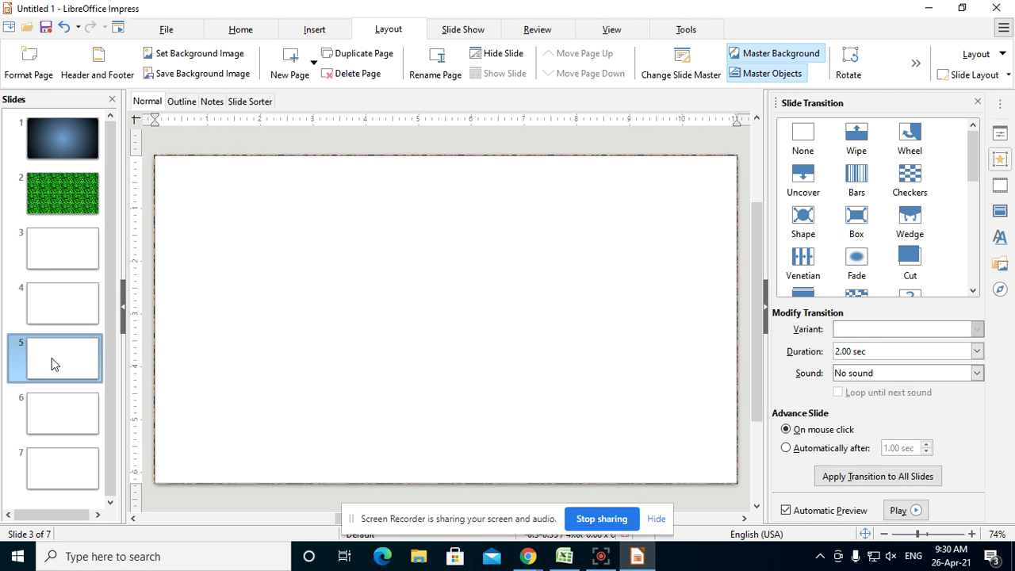
pyautogui.click(32, 73)
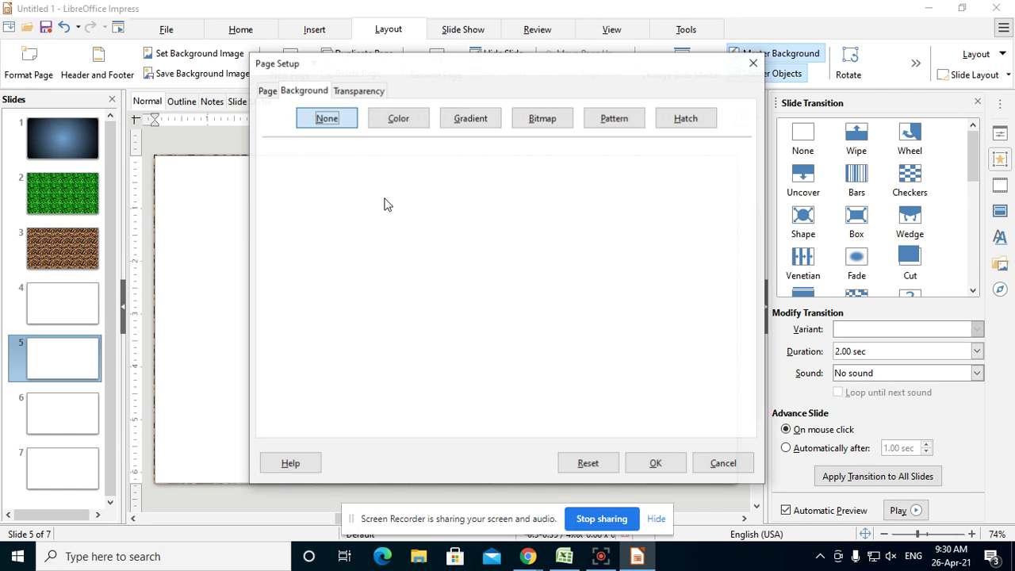
pyautogui.click(625, 117)
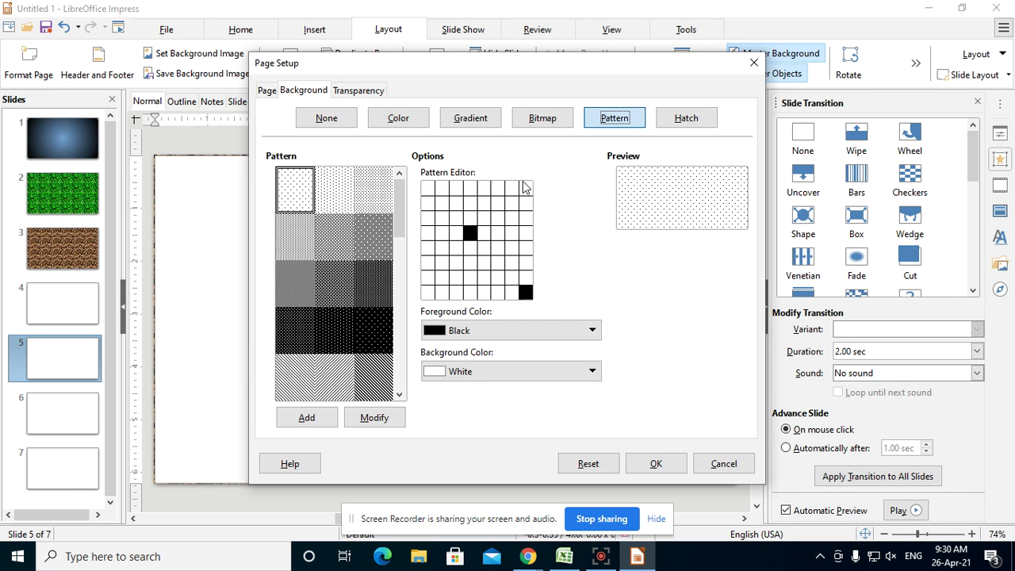
pyautogui.click(687, 116)
pyautogui.click(361, 290)
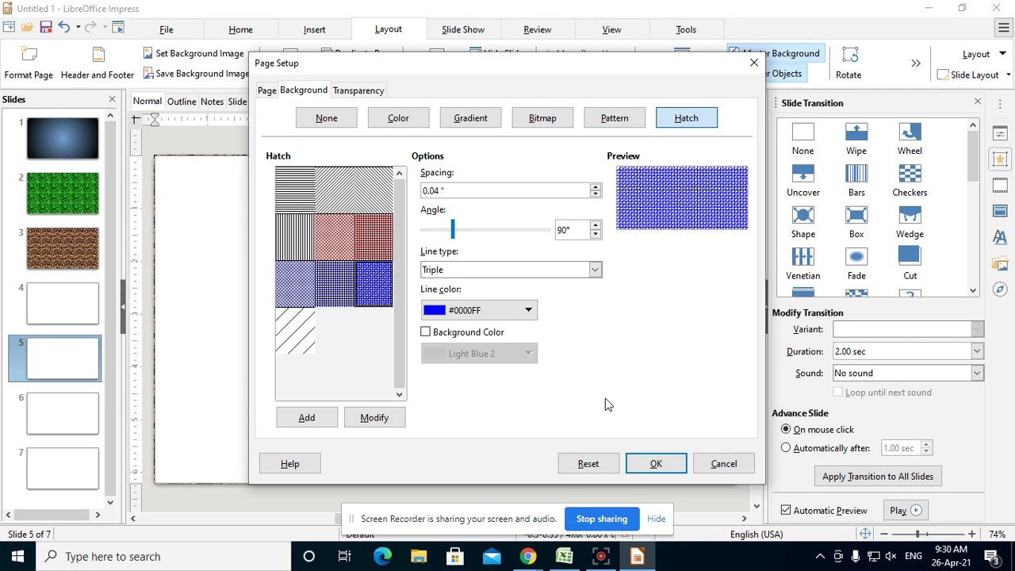
pyautogui.click(656, 464)
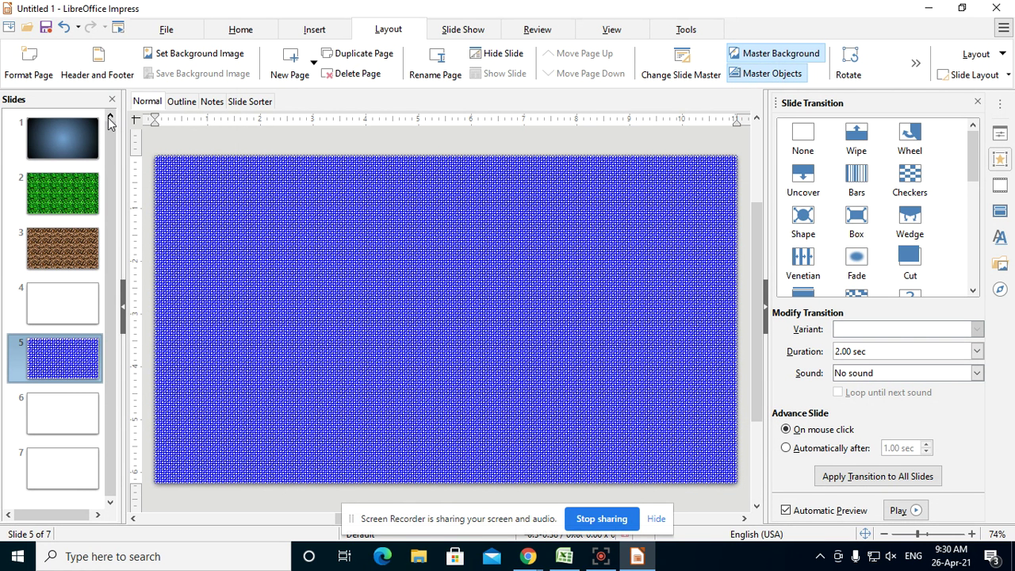
# - Create a custom slide show with the default name containing slides 5, 1 and 3 in that order, and select it in the list
pyautogui.click(480, 31)
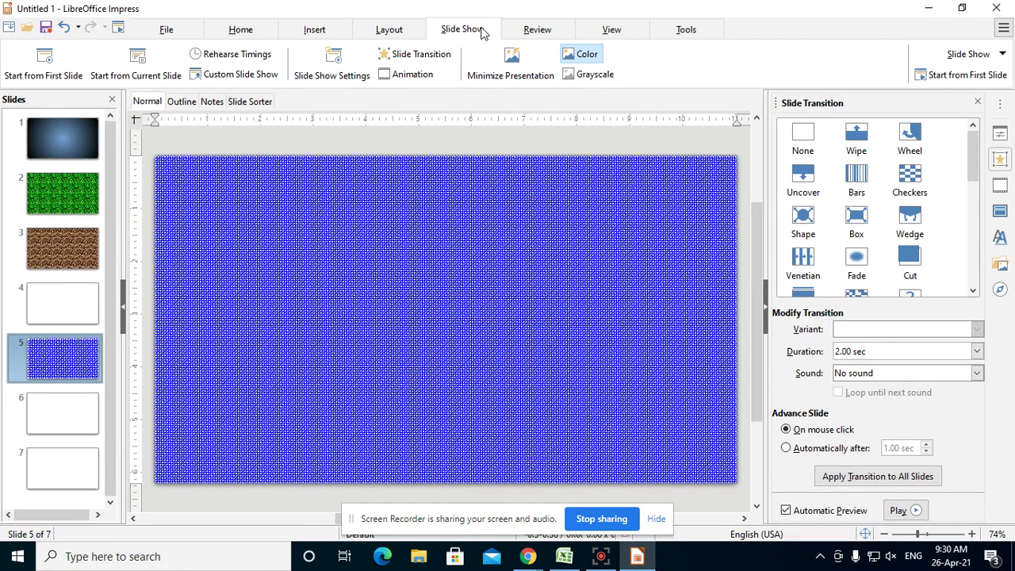
pyautogui.click(242, 72)
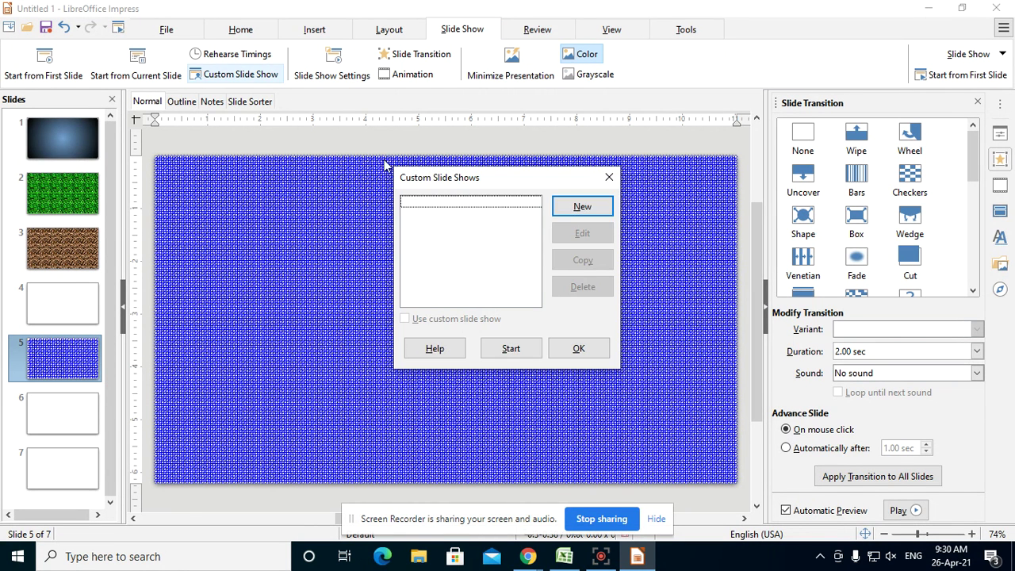
pyautogui.click(581, 207)
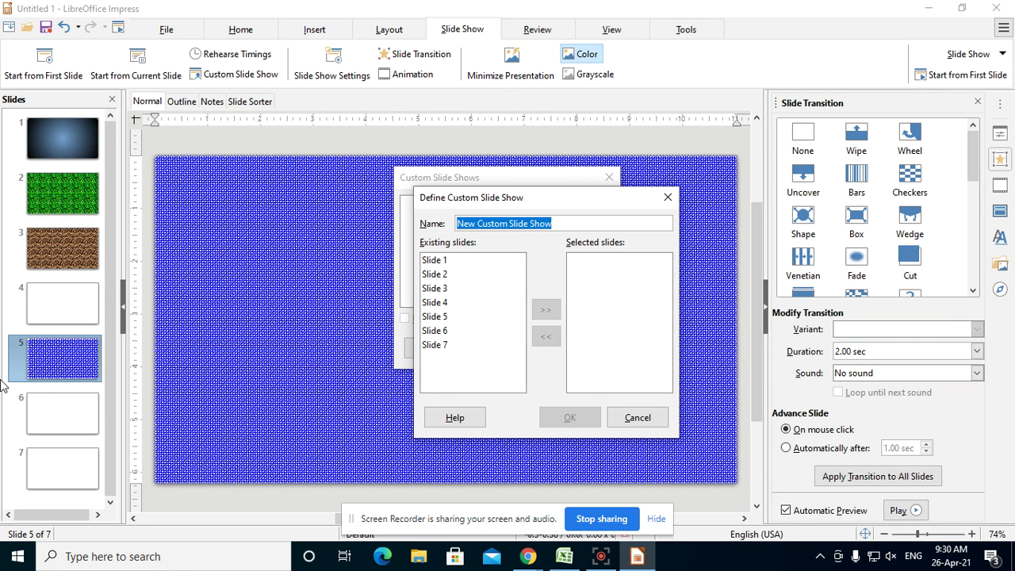
pyautogui.click(444, 317)
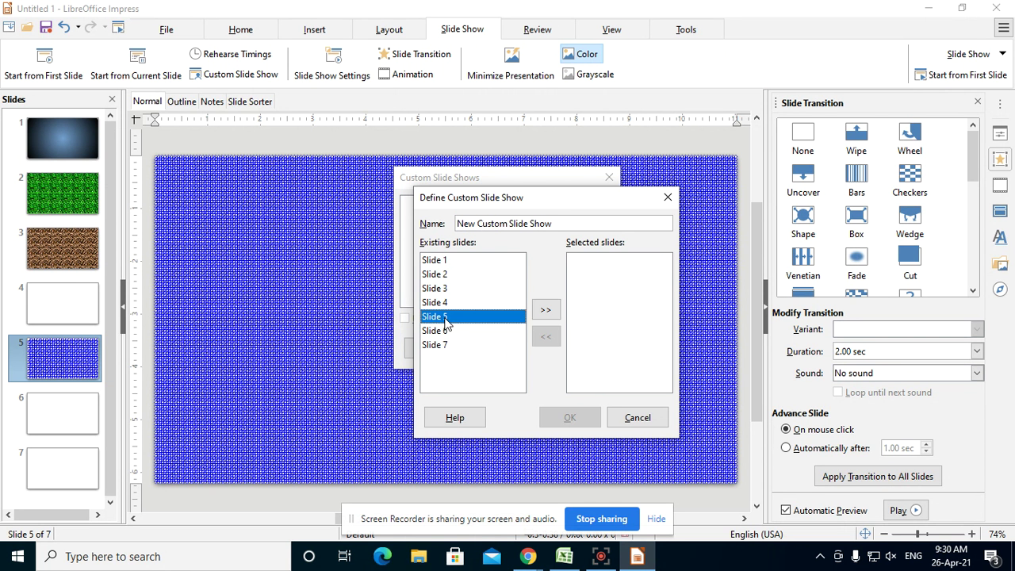
pyautogui.click(545, 310)
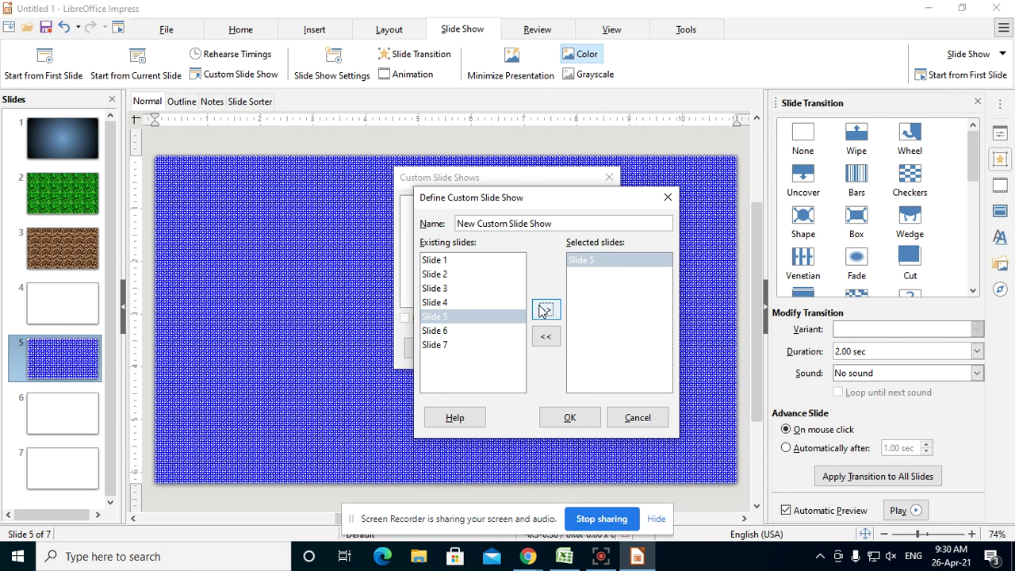
pyautogui.click(434, 260)
pyautogui.click(546, 310)
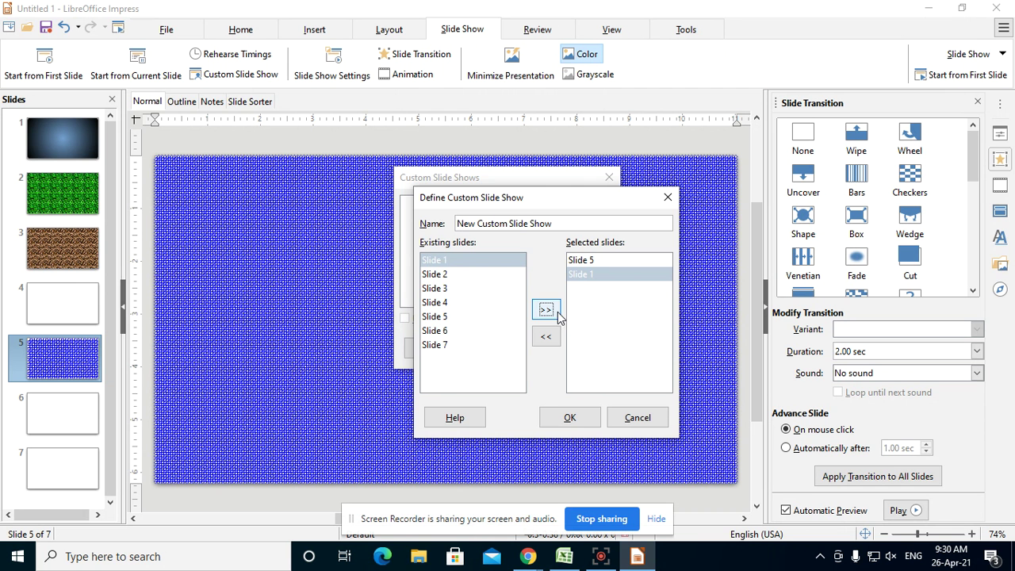
pyautogui.click(441, 289)
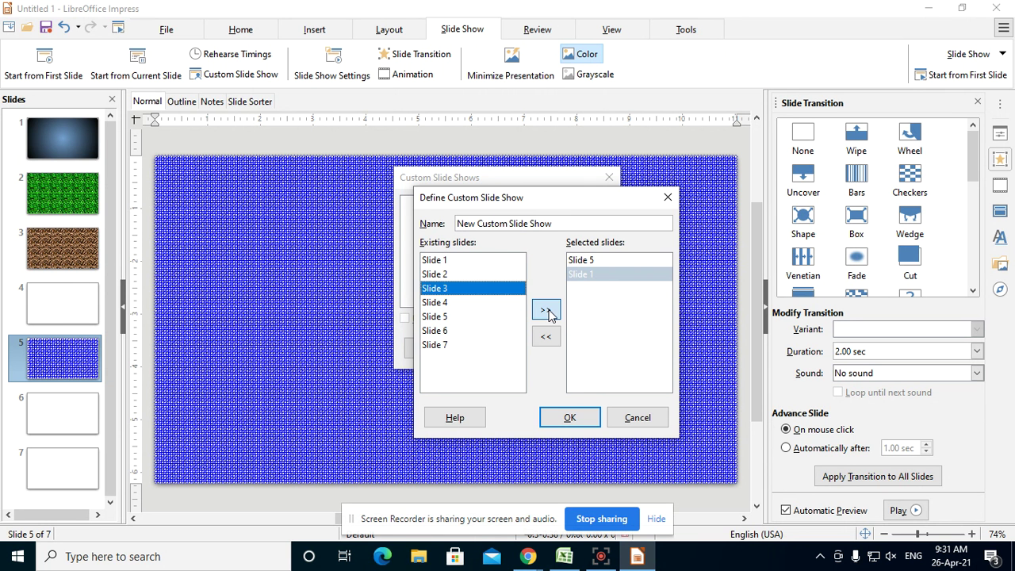
pyautogui.click(545, 310)
pyautogui.click(584, 420)
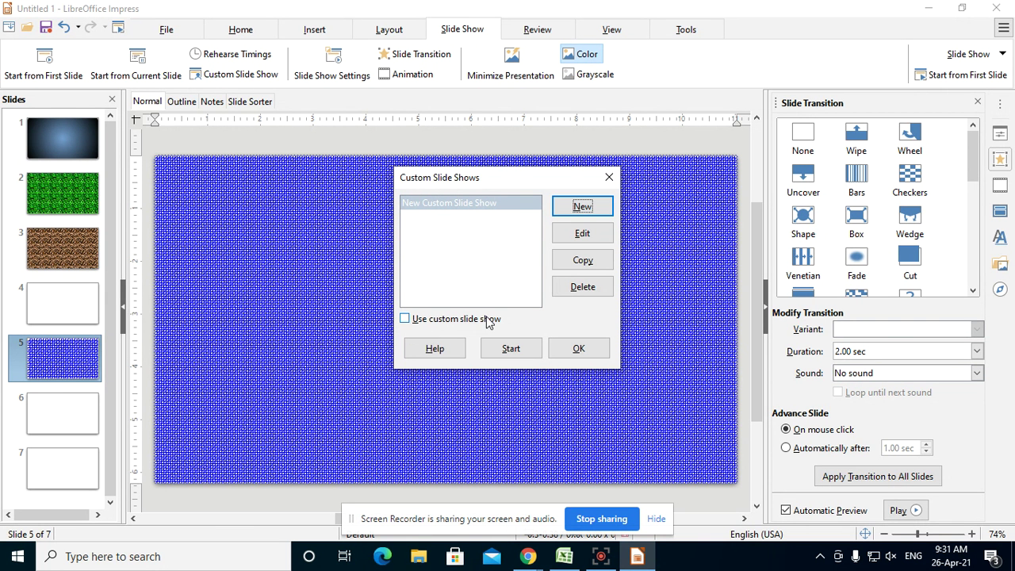
pyautogui.click(502, 204)
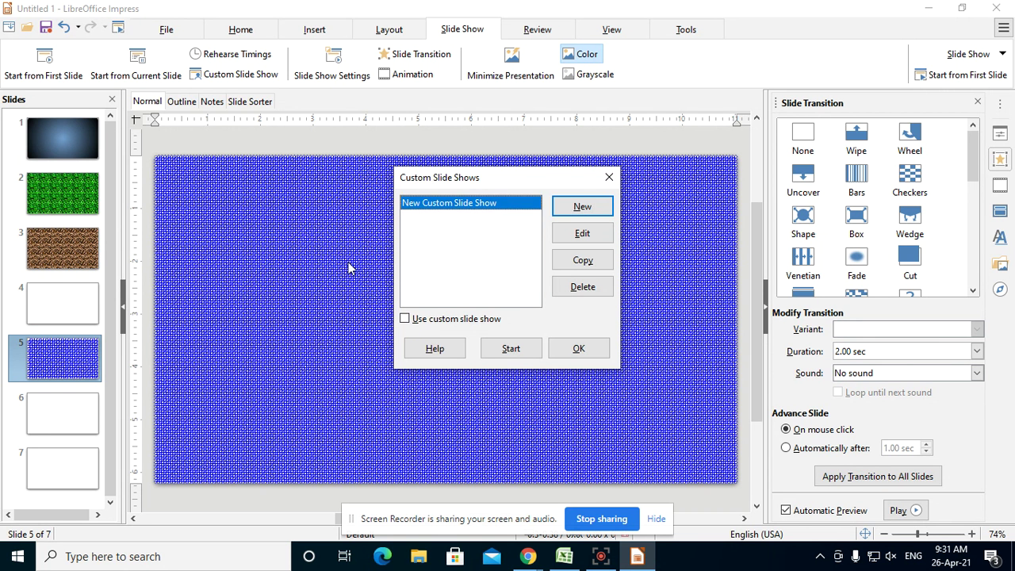
# - Enable the use of the custom slide show, play New Custom Slide Show through to its end and exit the presentation
pyautogui.click(405, 320)
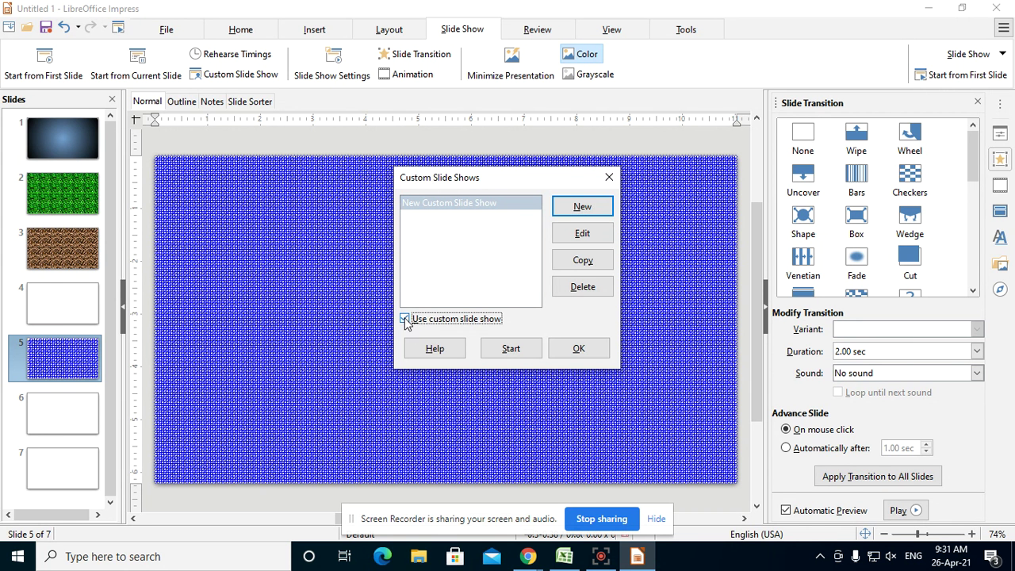
pyautogui.click(511, 350)
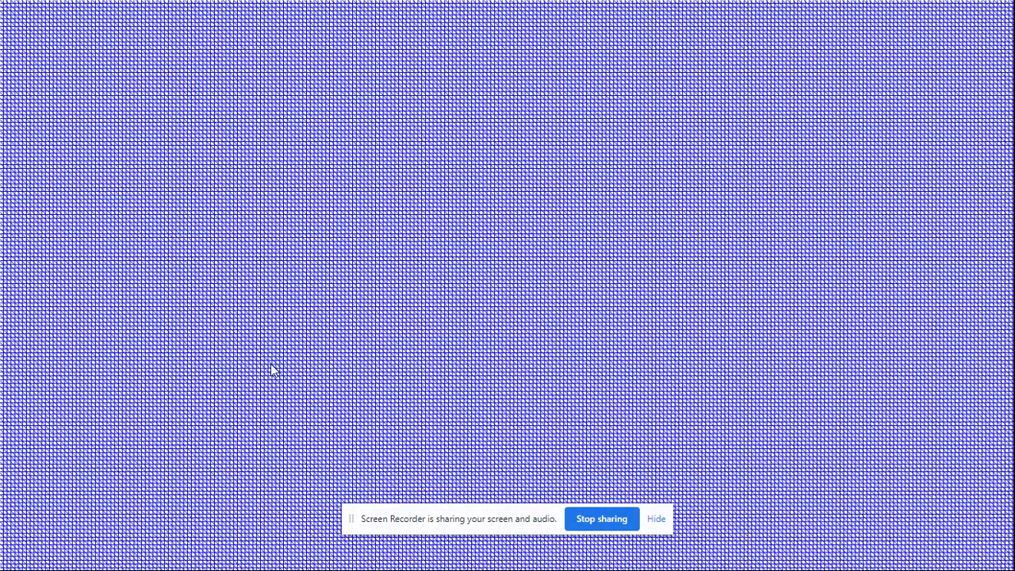
pyautogui.click(402, 189)
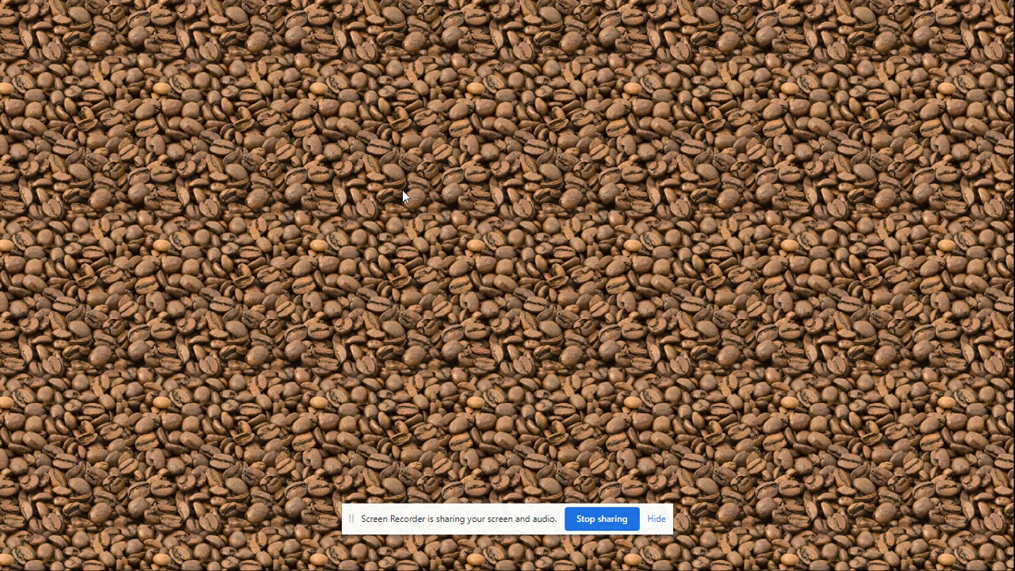
pyautogui.click(402, 195)
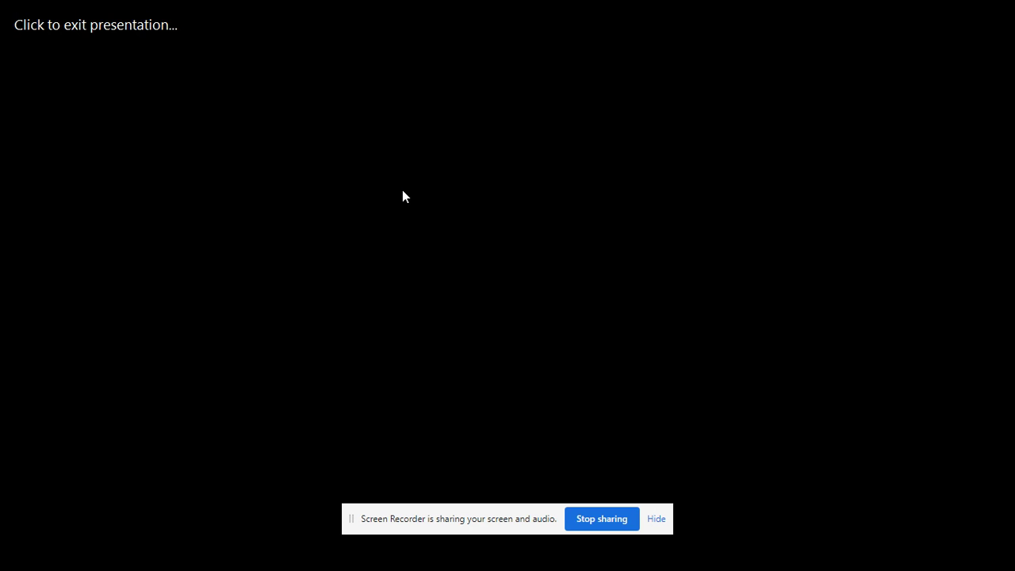
pyautogui.click(403, 191)
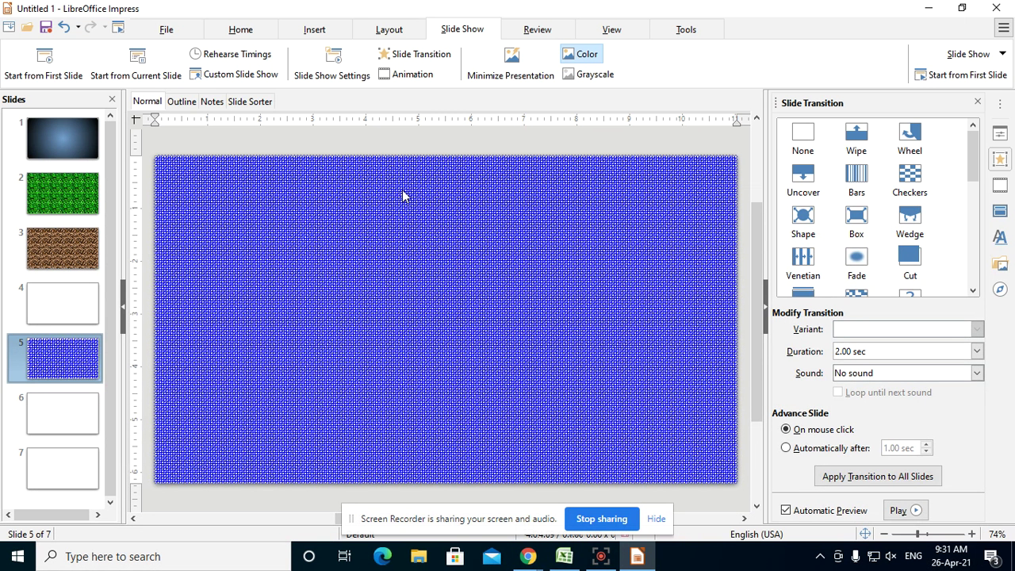
# - Reopen the list of custom slide shows to review the selected show and its available actions, and close it unchanged
pyautogui.click(232, 79)
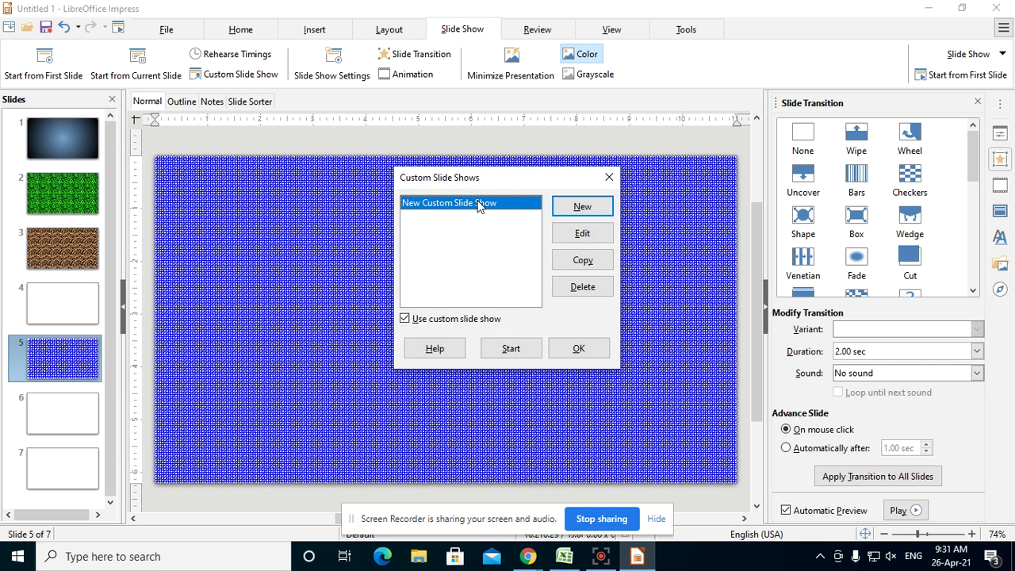
pyautogui.moveTo(505, 179); pyautogui.dragTo(380, 84)
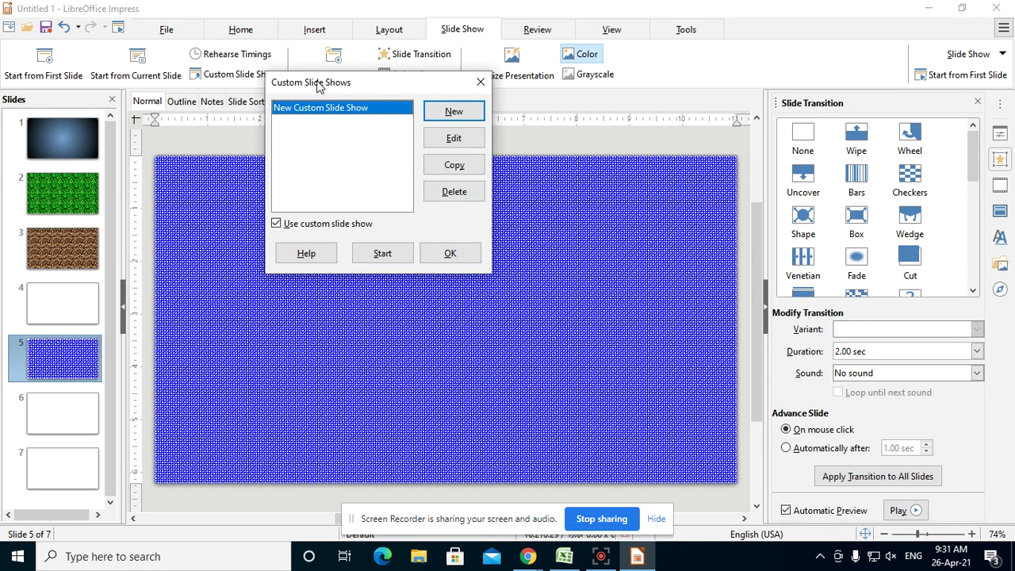
pyautogui.moveTo(316, 84); pyautogui.dragTo(376, 113)
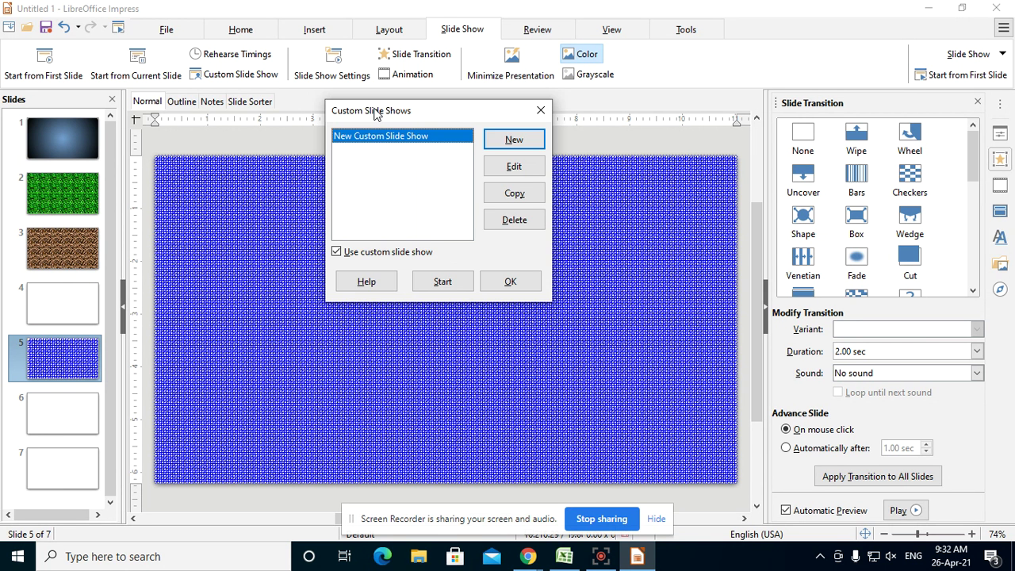
pyautogui.moveTo(375, 113); pyautogui.dragTo(372, 168)
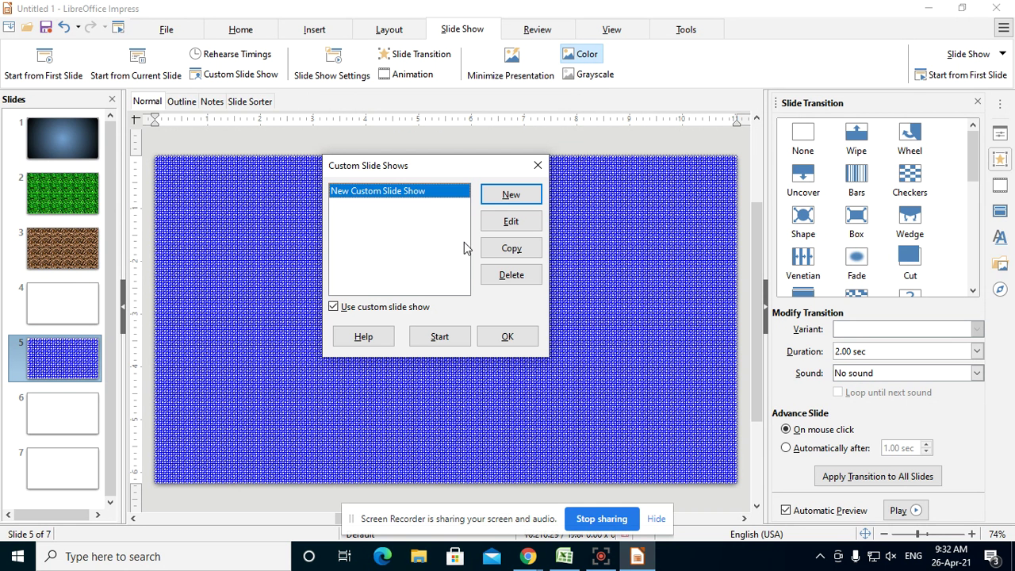
pyautogui.click(538, 165)
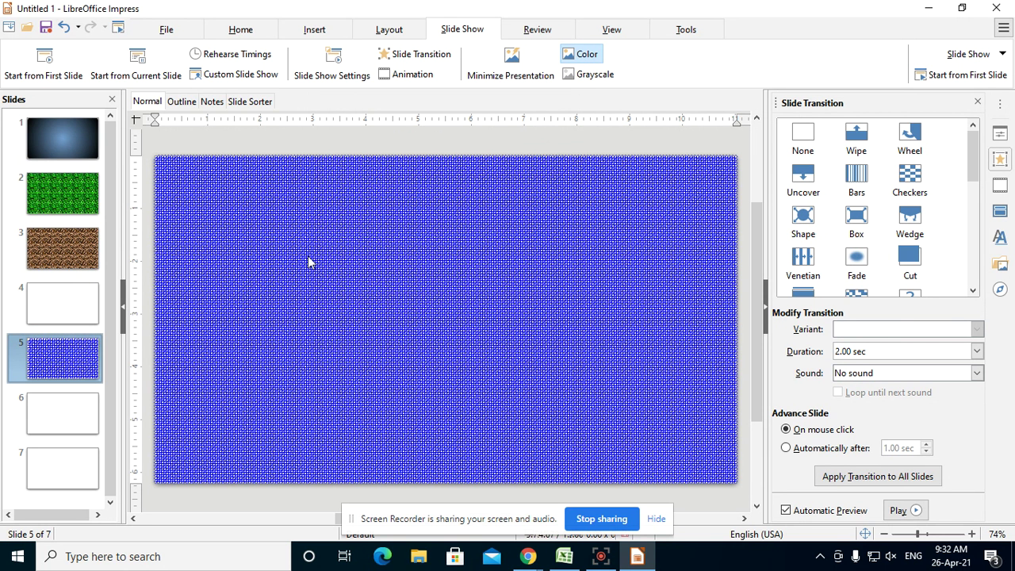
# - Compare the range choices in the slide show settings and set the presentation range to all slides
pyautogui.click(331, 65)
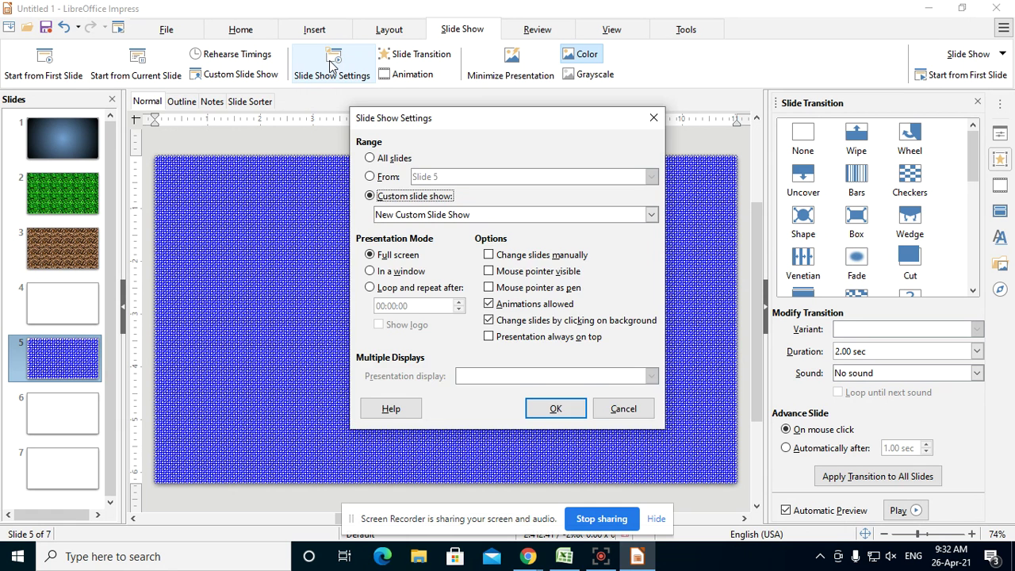
pyautogui.moveTo(448, 125); pyautogui.dragTo(272, 59)
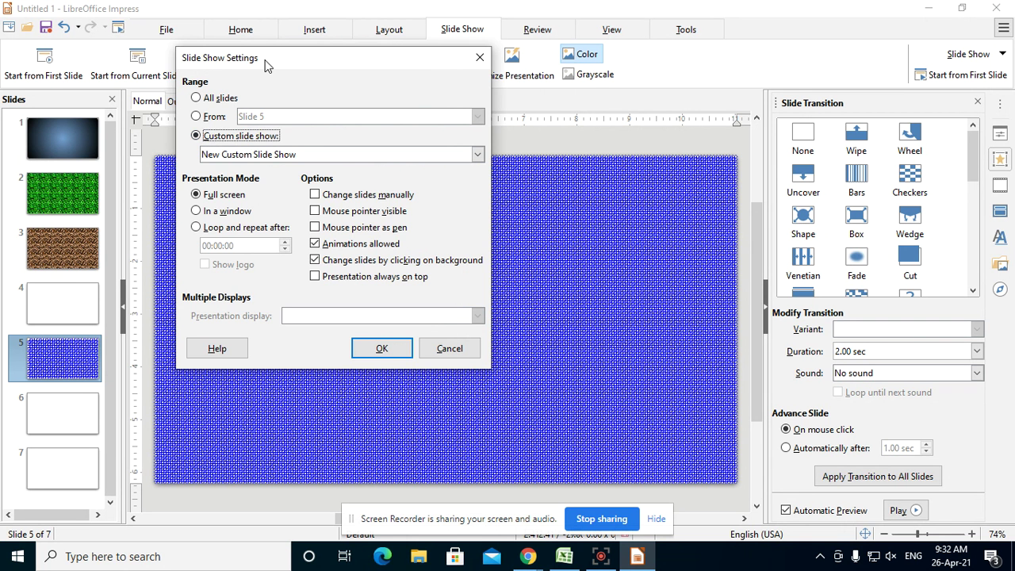
pyautogui.moveTo(266, 63); pyautogui.dragTo(186, 93)
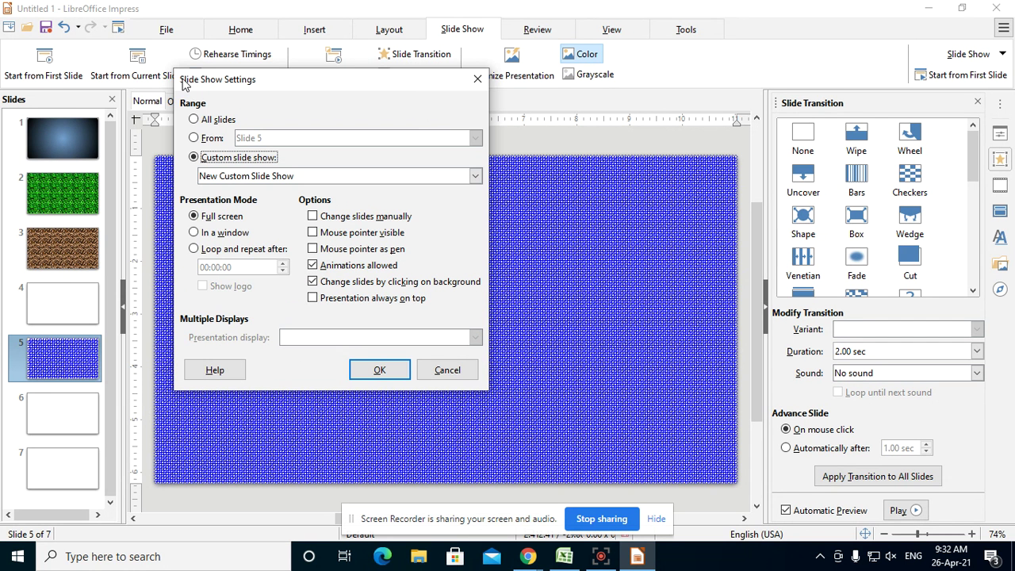
pyautogui.click(195, 119)
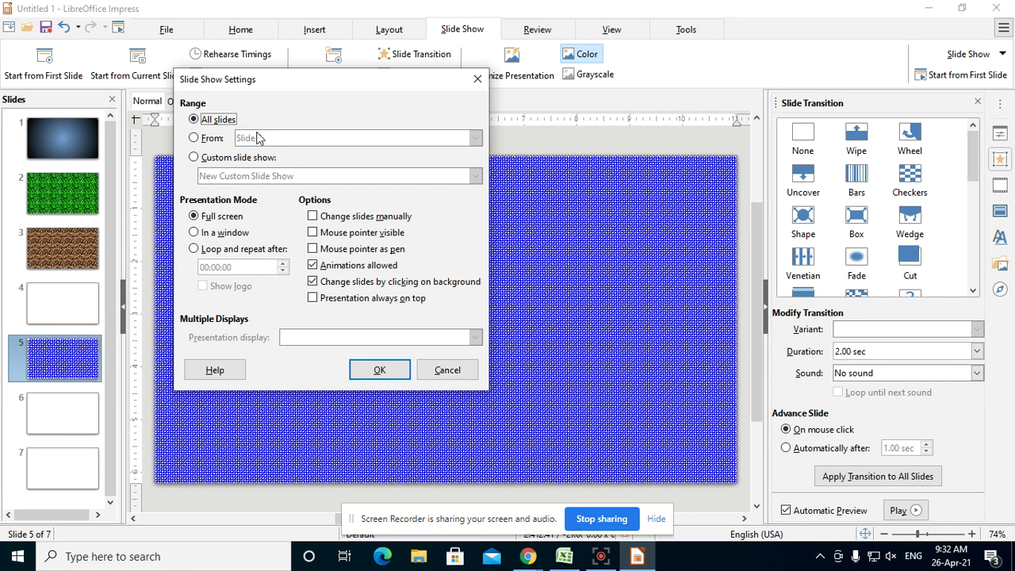
pyautogui.click(194, 138)
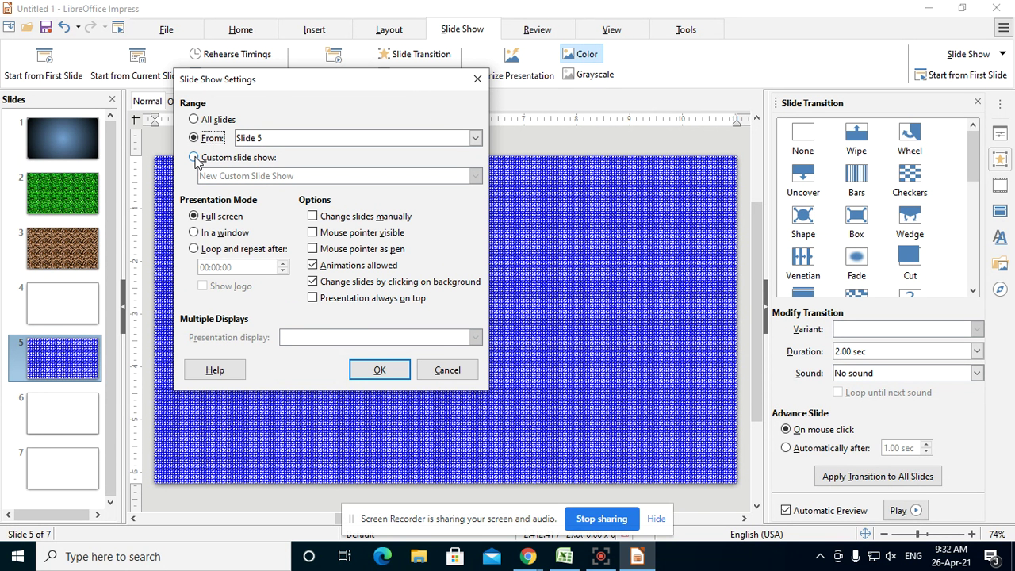
pyautogui.click(194, 158)
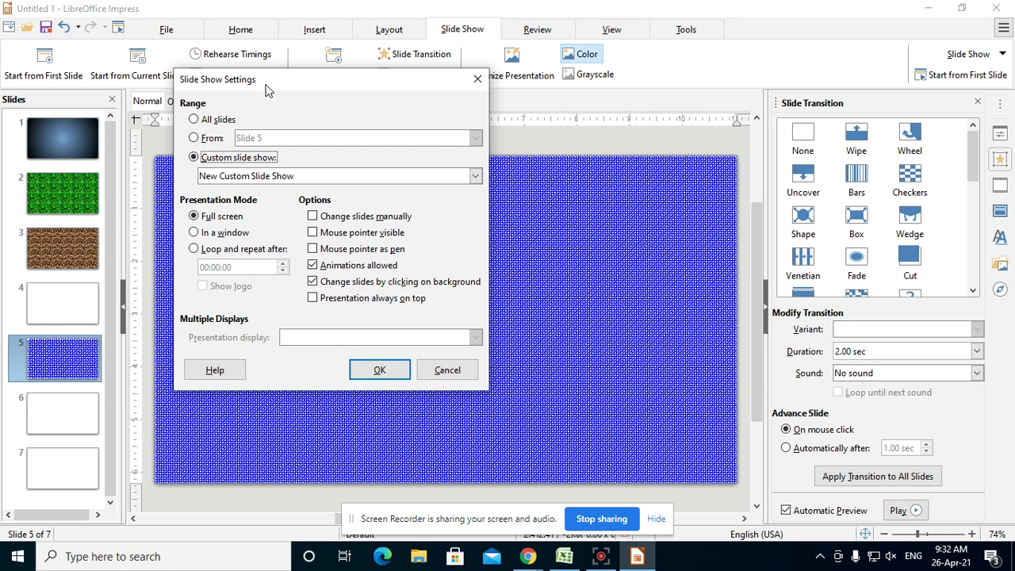
pyautogui.moveTo(274, 82); pyautogui.dragTo(395, 79)
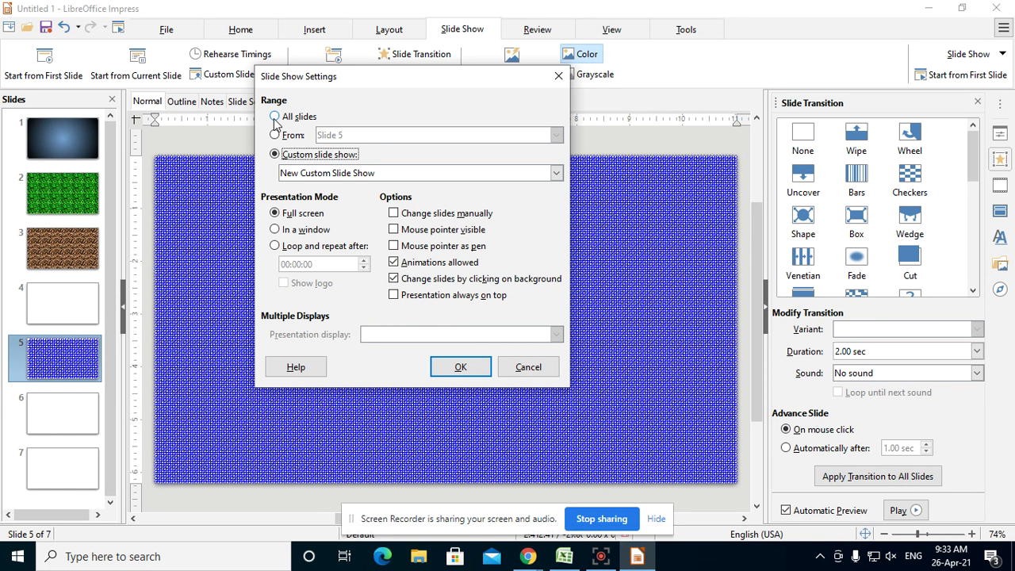
pyautogui.click(274, 118)
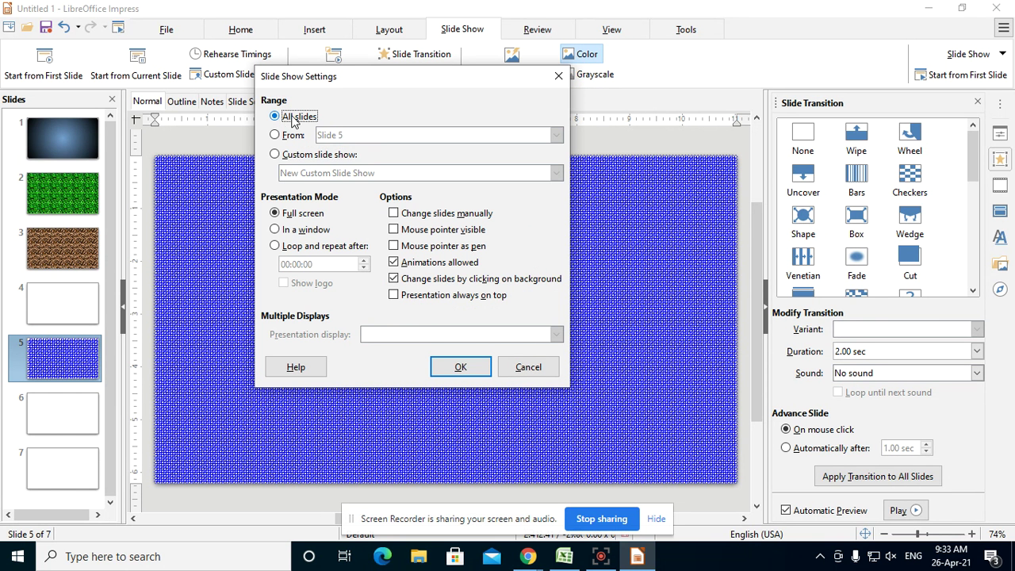
pyautogui.click(460, 368)
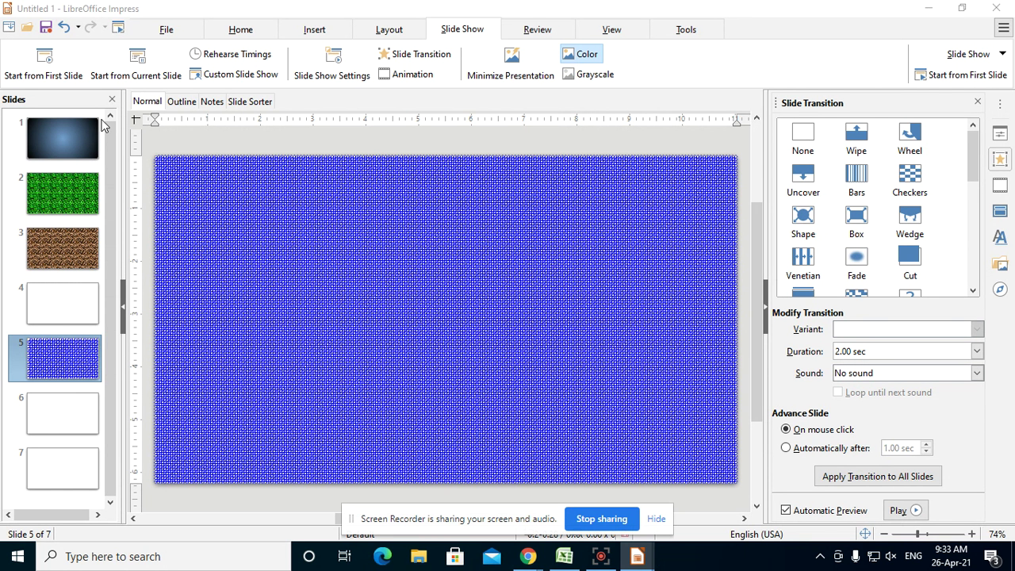
# - Play the presentation from the first slide, advance through to slide 5 and exit the show
pyautogui.press('F5')
pyautogui.click(494, 242)
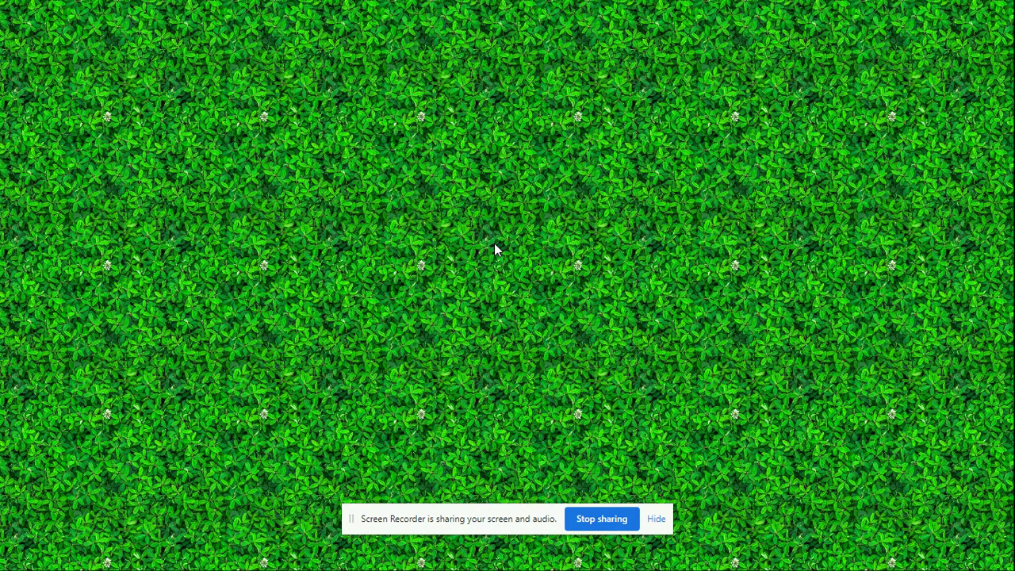
pyautogui.click(495, 244)
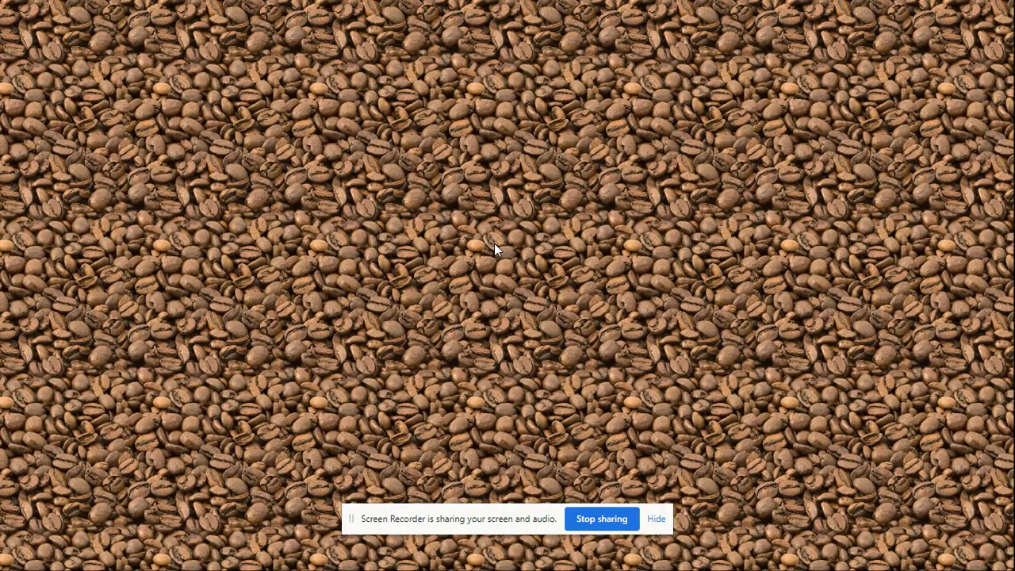
pyautogui.click(494, 244)
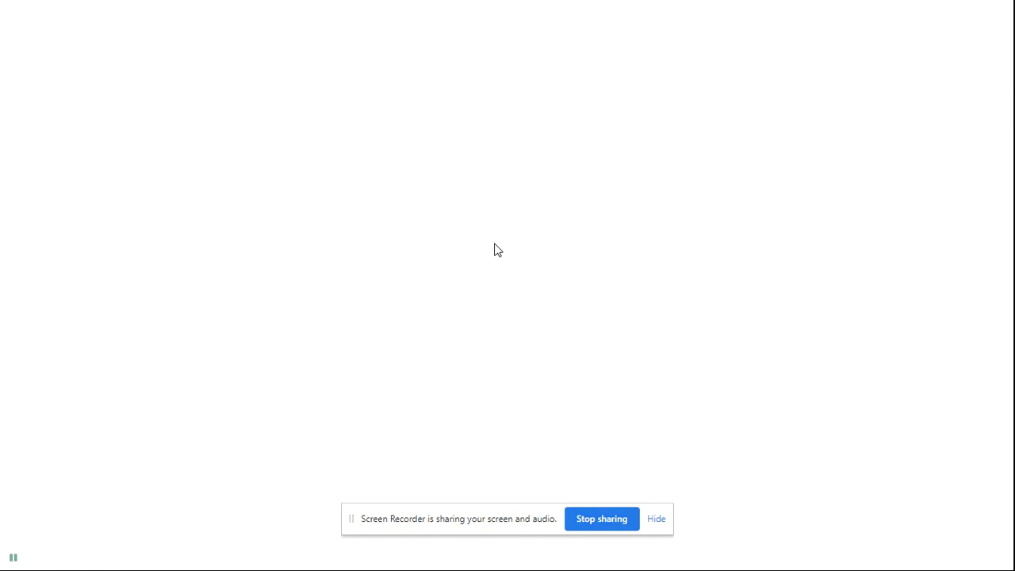
pyautogui.click(494, 244)
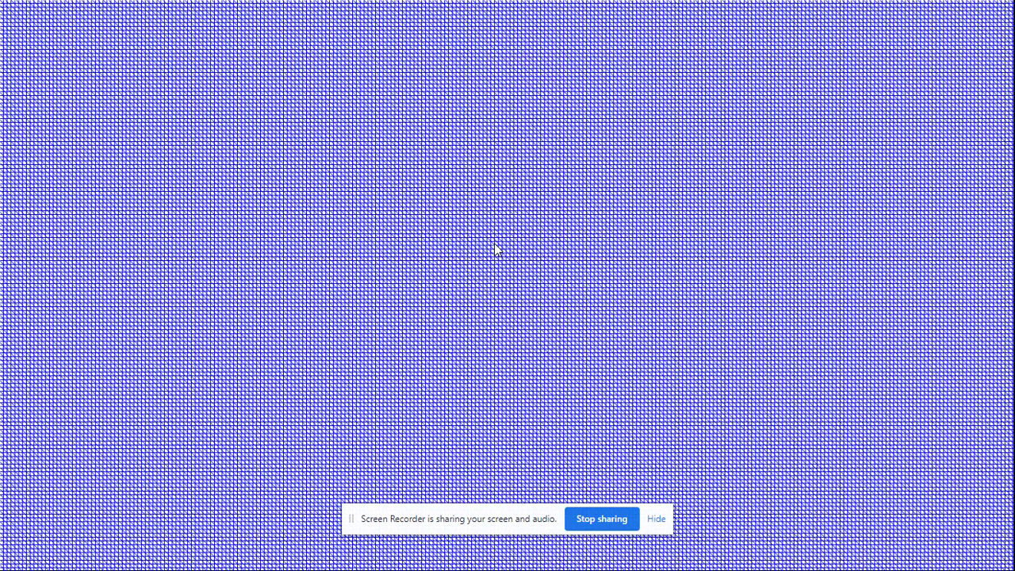
pyautogui.press('Escape')
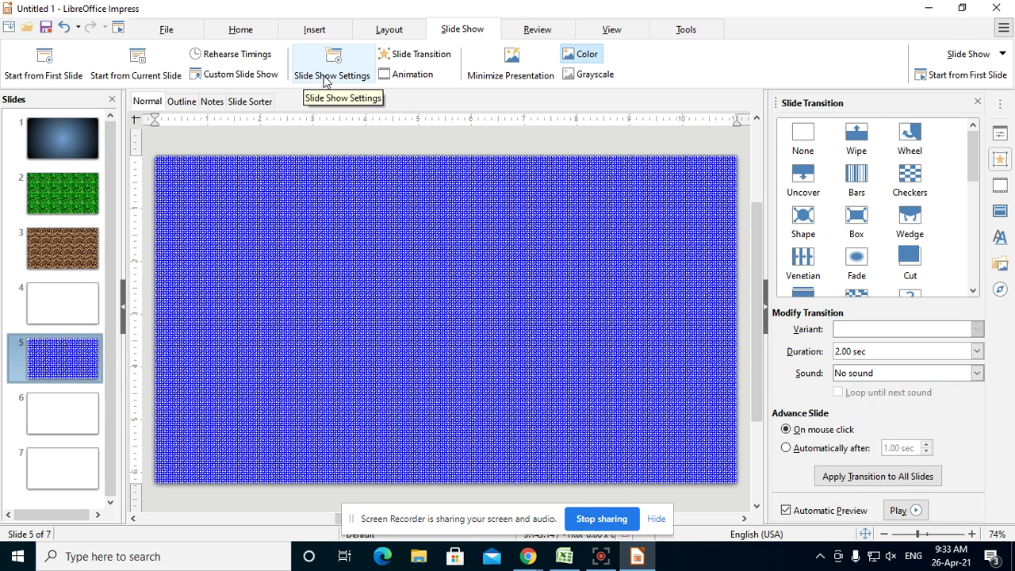
# - Set the slide show range to start from Slide 3, and briefly play the presentation to test it
pyautogui.click(337, 75)
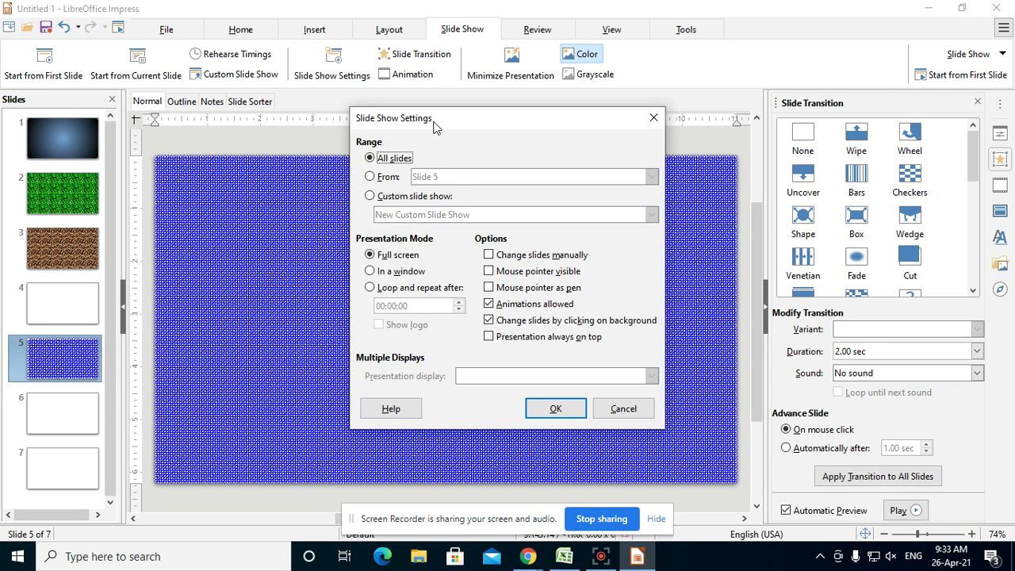
pyautogui.moveTo(435, 119); pyautogui.dragTo(327, 74)
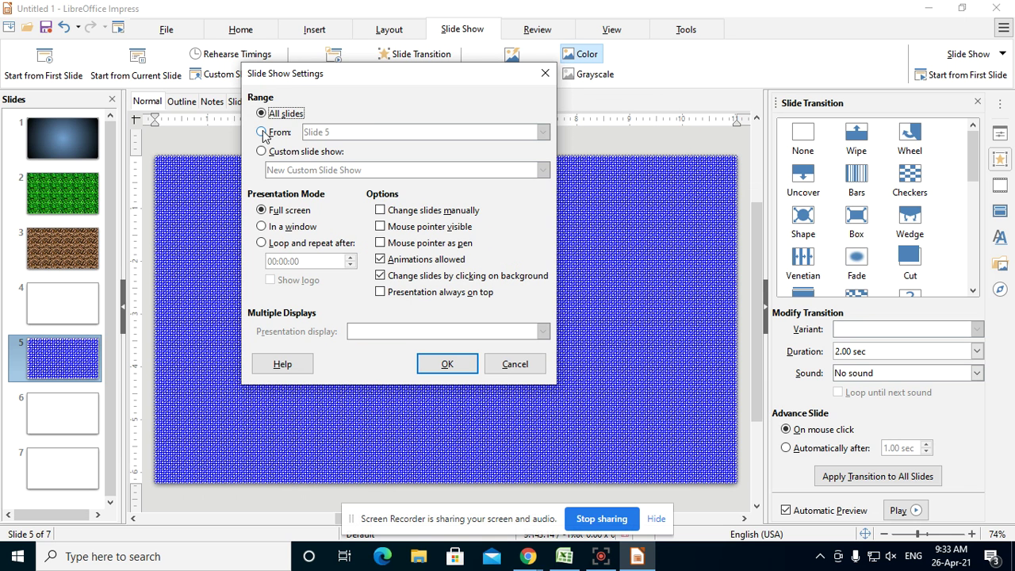
pyautogui.click(262, 133)
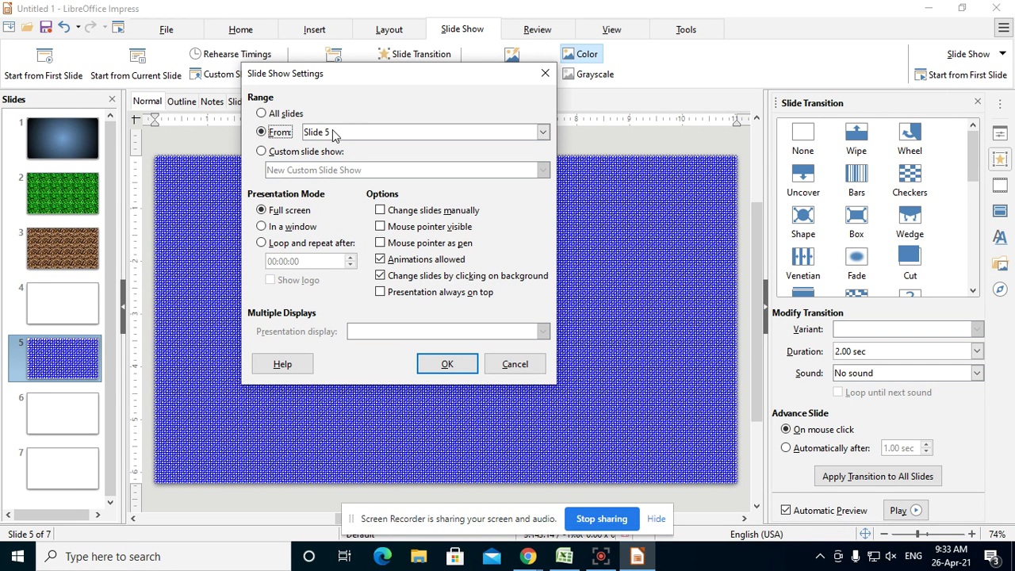
pyautogui.click(333, 134)
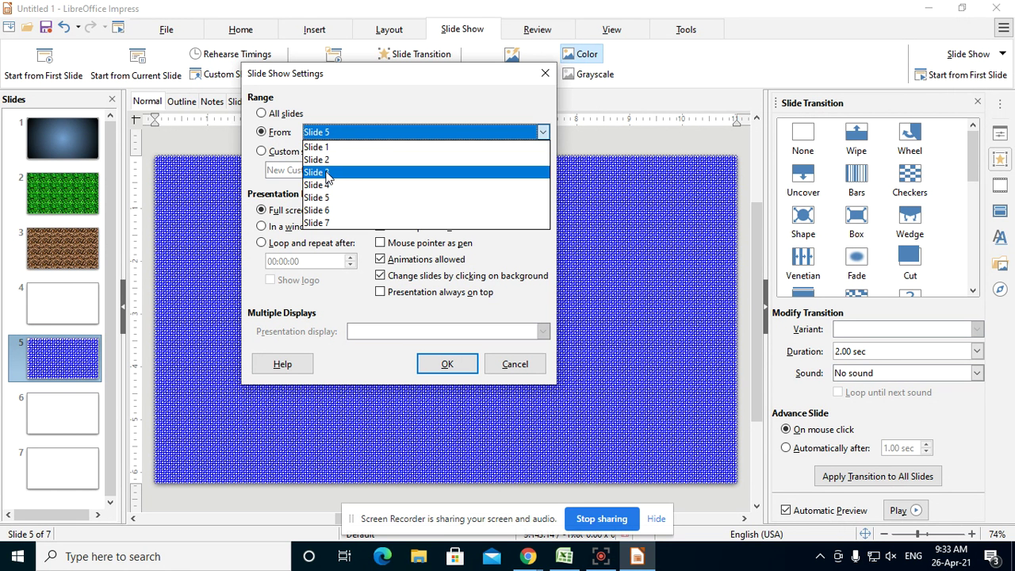
pyautogui.click(328, 171)
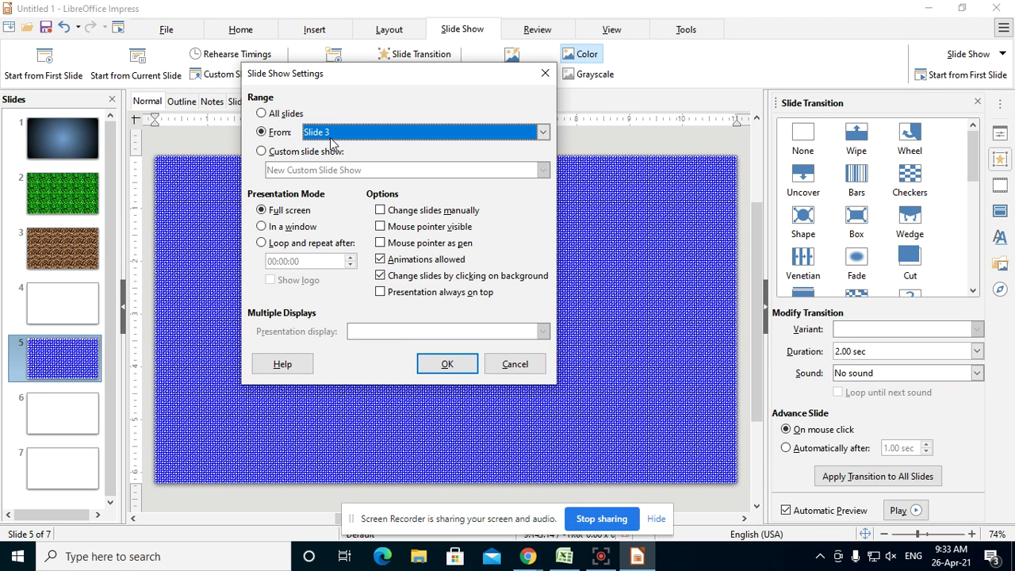
pyautogui.click(433, 366)
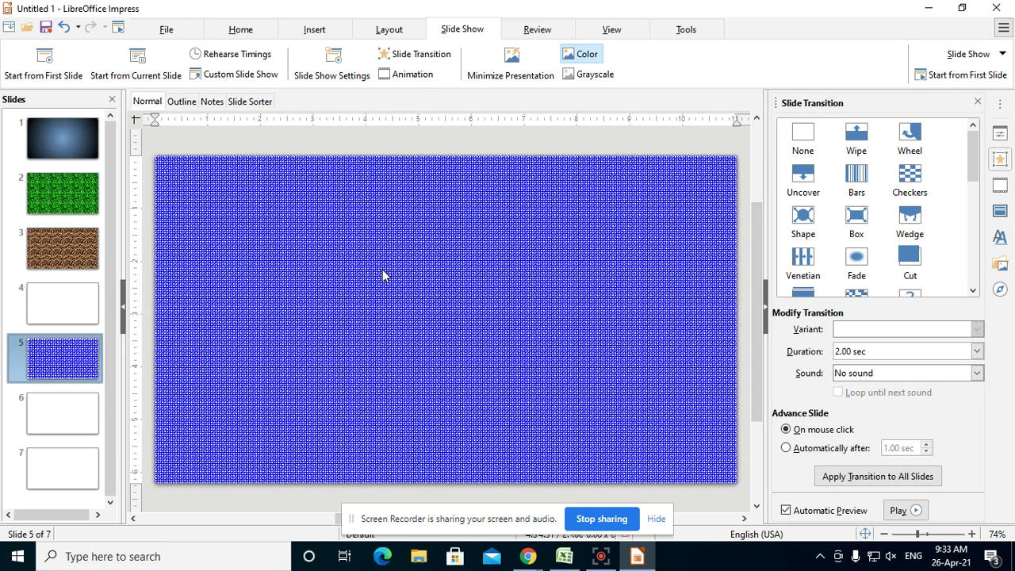
pyautogui.press('F5')
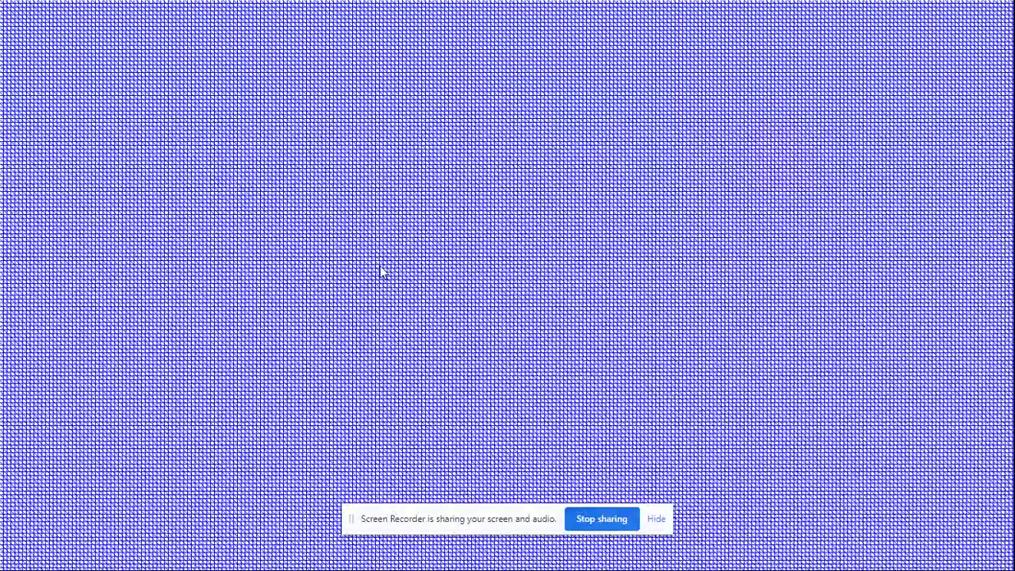
pyautogui.press('Escape')
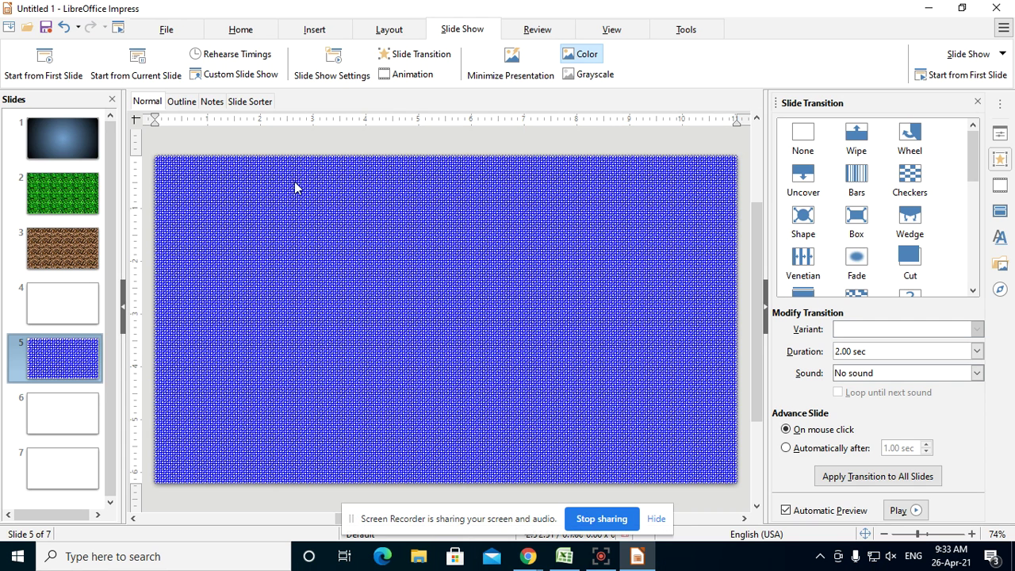
# - Set the slide show range to the custom slide show New Custom Slide Show and apply the settings
pyautogui.click(338, 65)
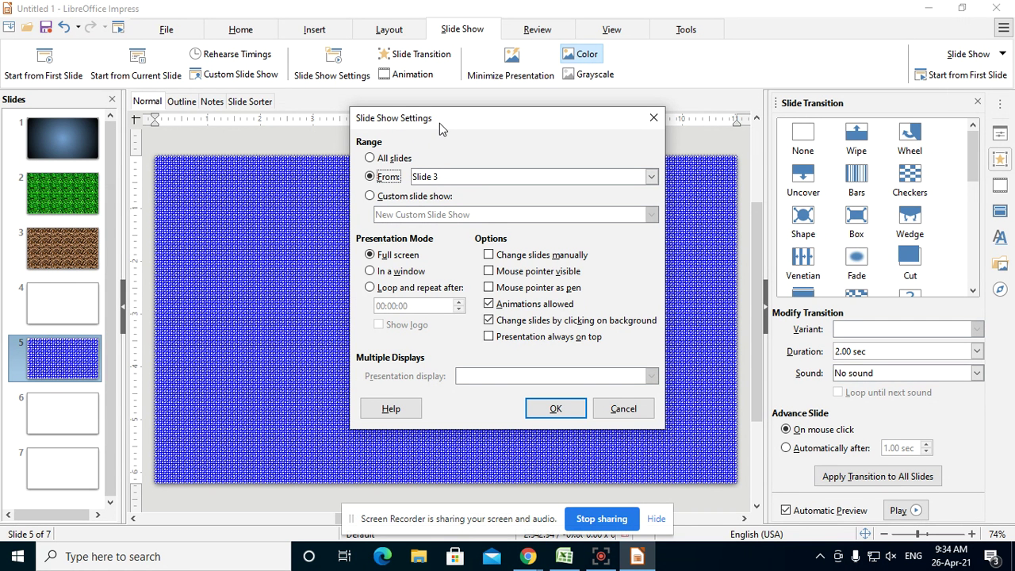
pyautogui.moveTo(439, 123); pyautogui.dragTo(292, 95)
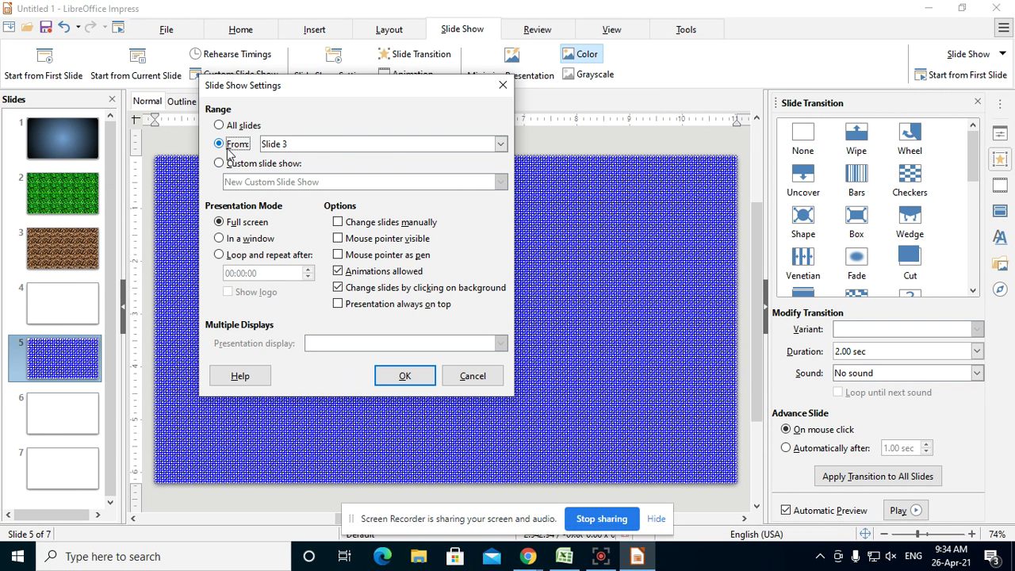
pyautogui.click(219, 164)
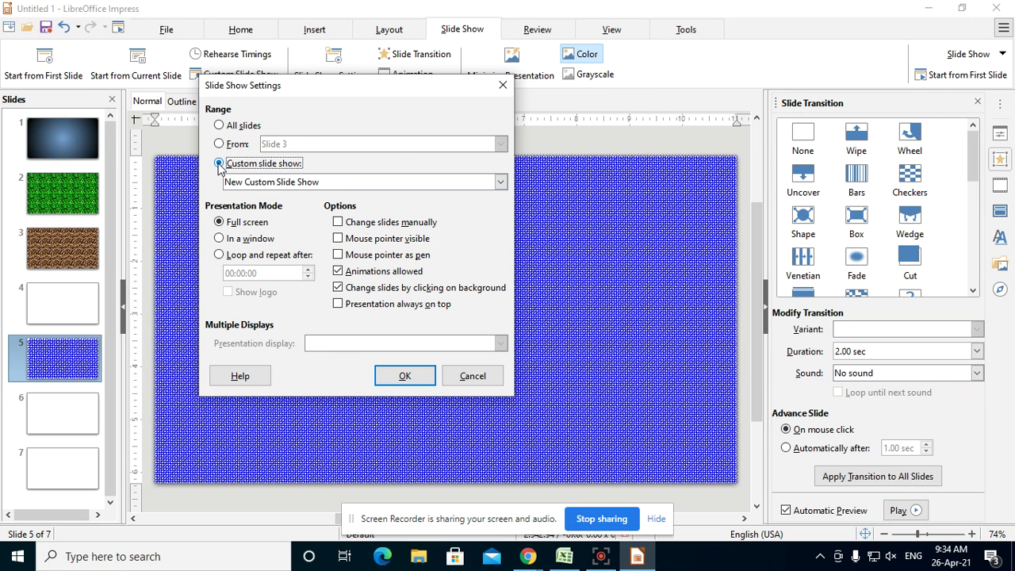
pyautogui.click(308, 184)
pyautogui.click(299, 197)
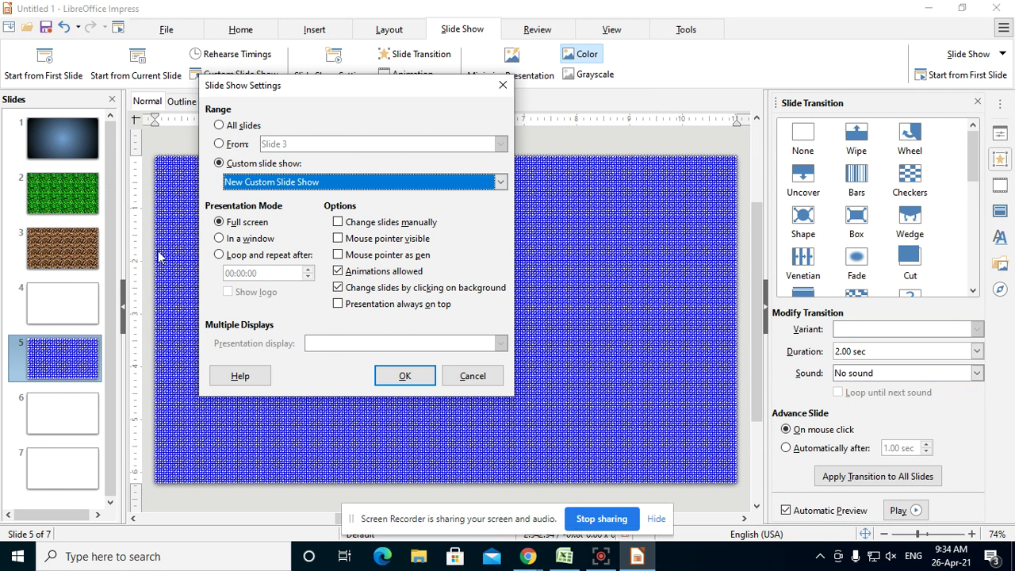
pyautogui.click(403, 376)
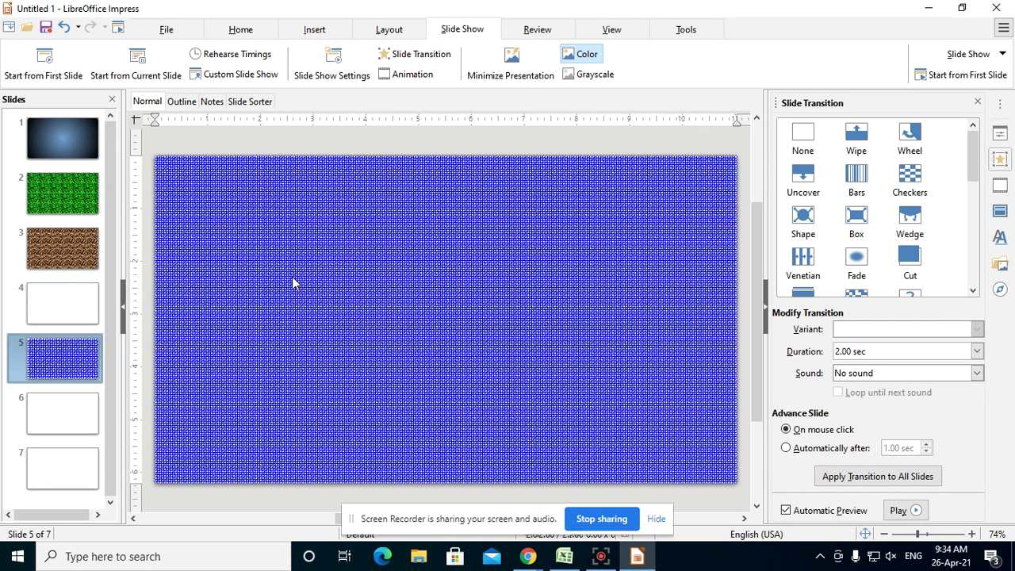
# - Play the custom slide show from its first slide through to the end and exit the presentation
pyautogui.press('F5')
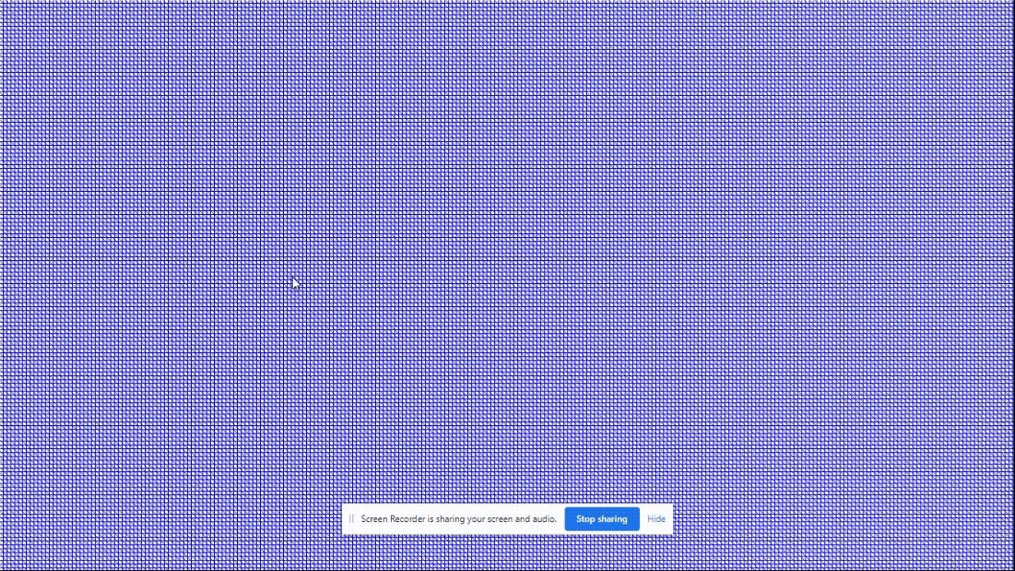
pyautogui.click(292, 283)
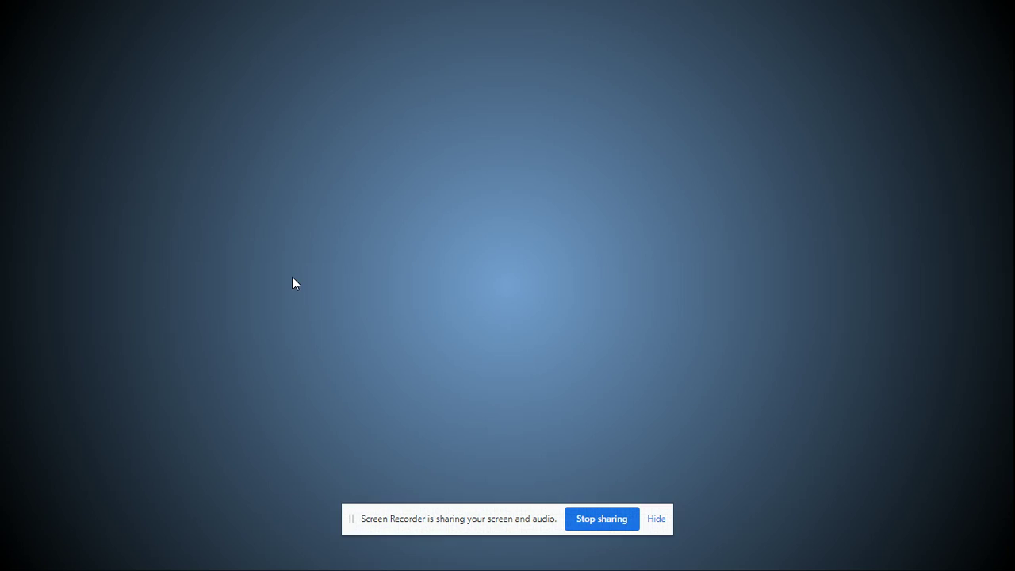
pyautogui.click(293, 283)
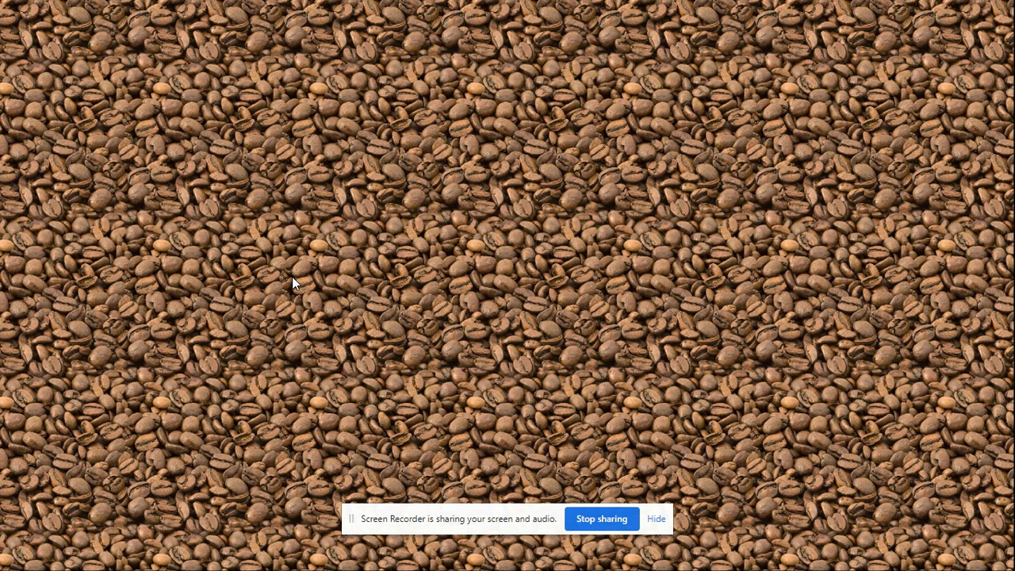
pyautogui.click(292, 283)
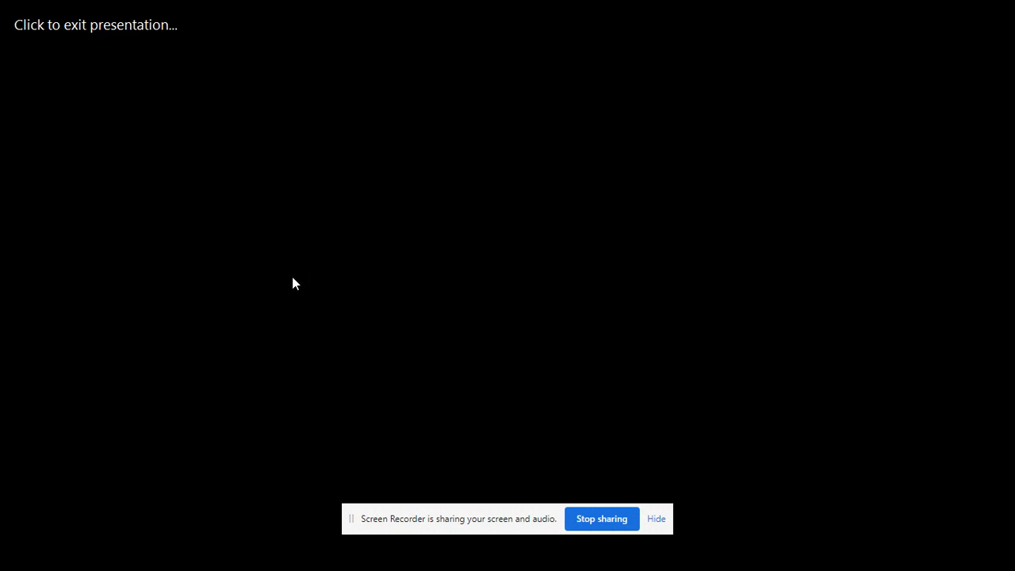
pyautogui.click(292, 283)
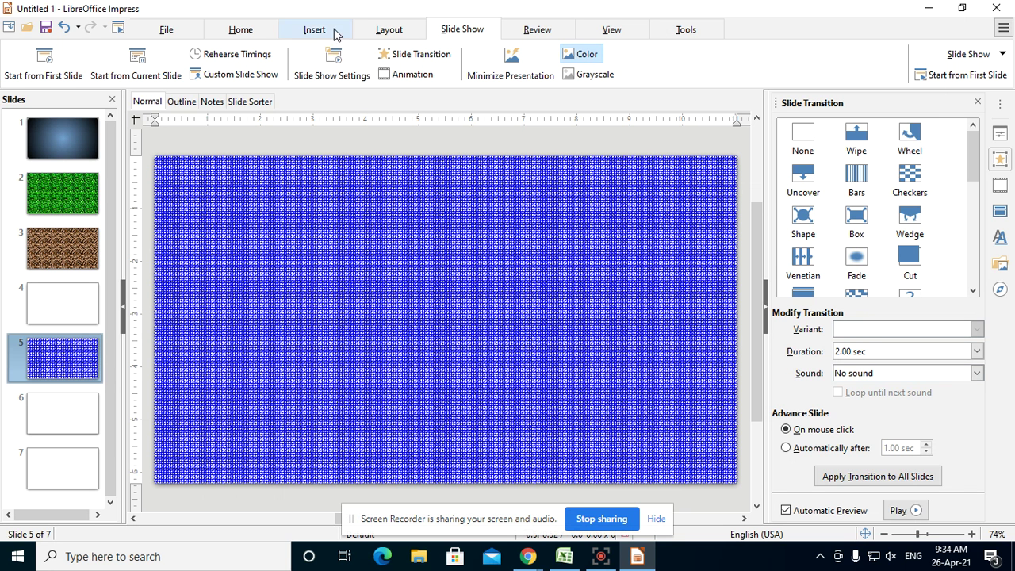
# - Review the slide show range choices again (all slides, from a slide, custom slide show) and close the settings without applying changes
pyautogui.click(334, 59)
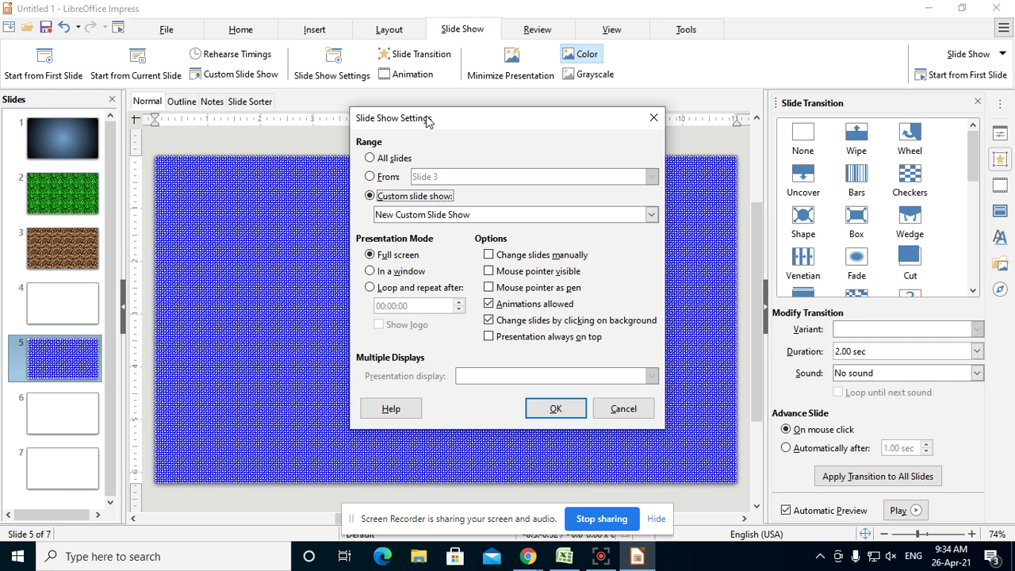
pyautogui.moveTo(421, 119); pyautogui.dragTo(248, 81)
pyautogui.click(206, 120)
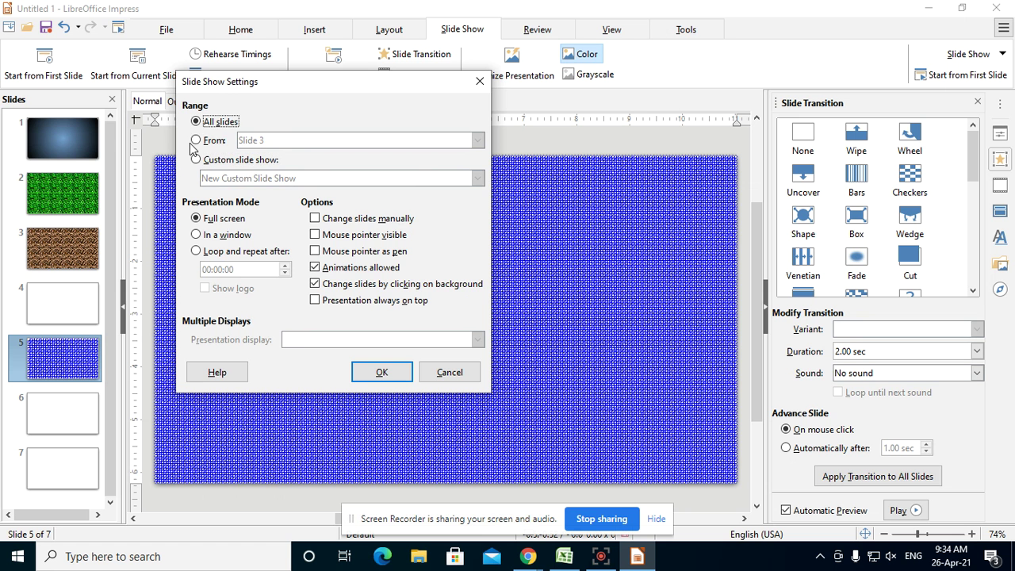
pyautogui.click(203, 144)
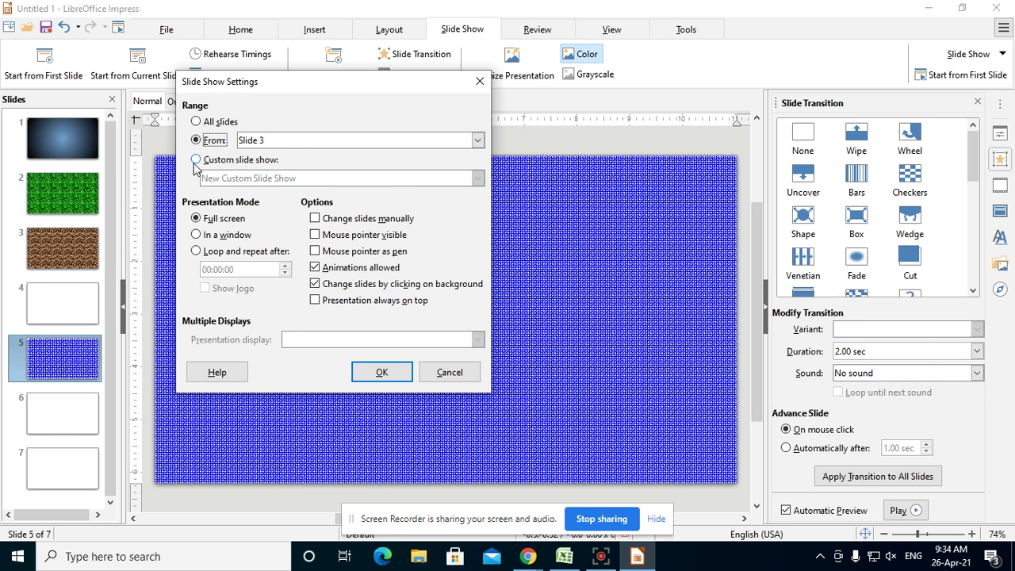
pyautogui.click(196, 159)
pyautogui.click(248, 181)
pyautogui.click(236, 192)
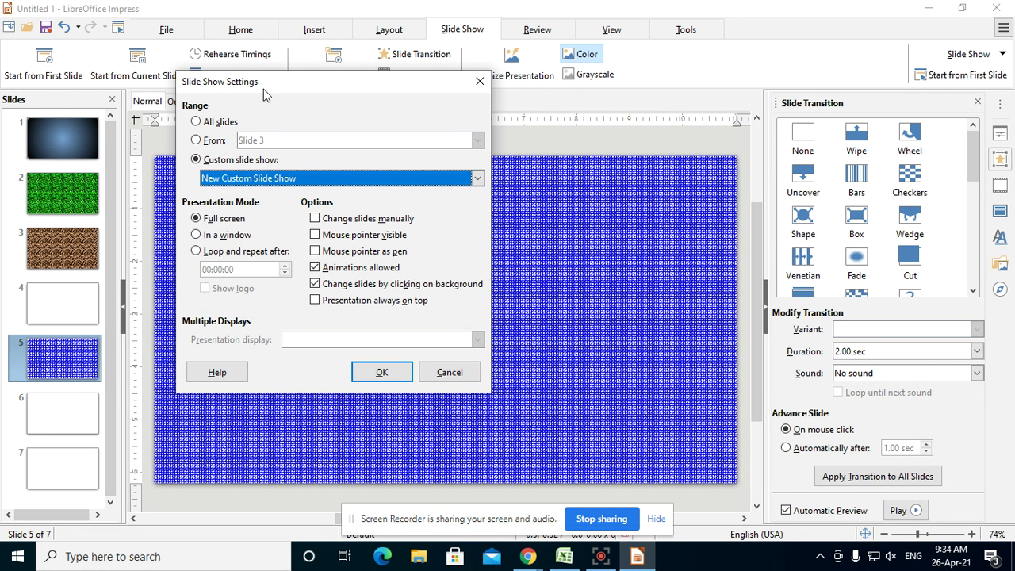
pyautogui.moveTo(266, 85); pyautogui.dragTo(368, 55)
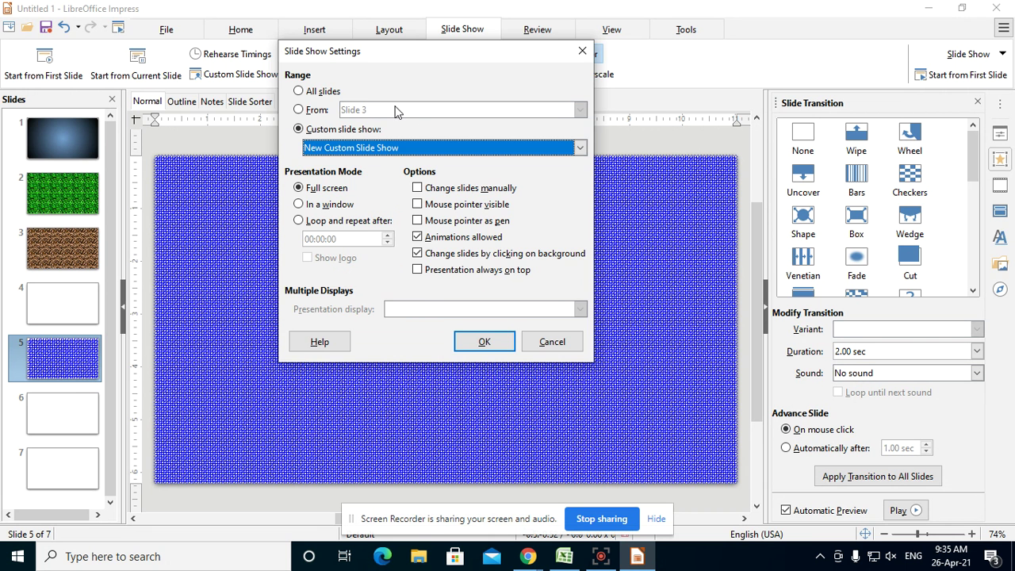
pyautogui.moveTo(415, 52); pyautogui.dragTo(377, 31)
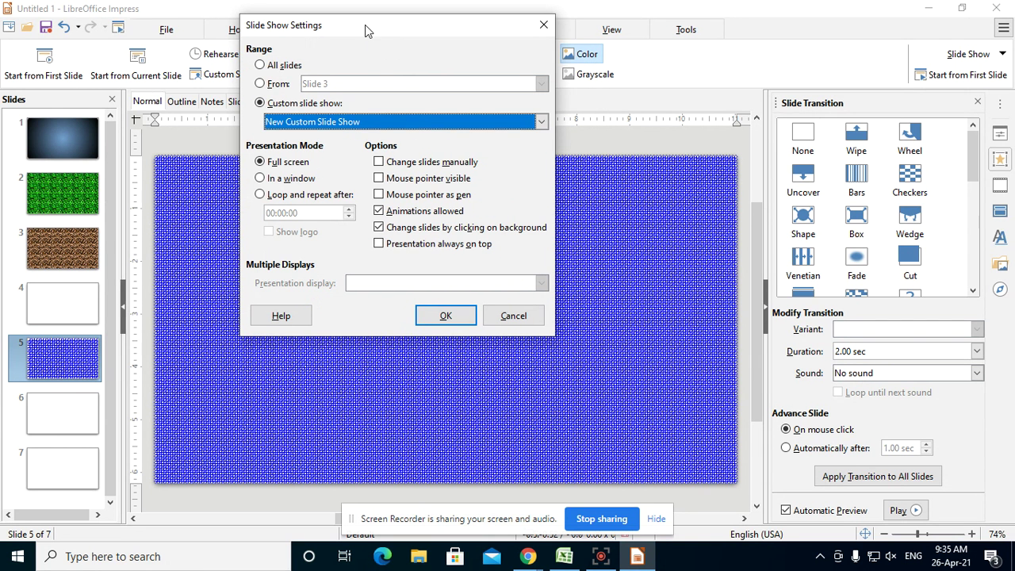
pyautogui.moveTo(364, 30); pyautogui.dragTo(394, 112)
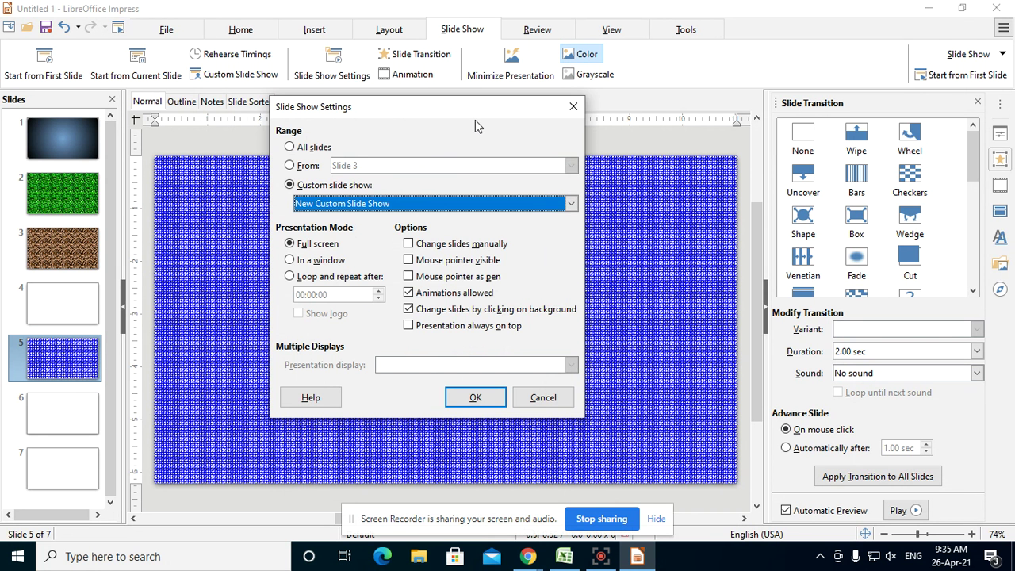
pyautogui.click(572, 107)
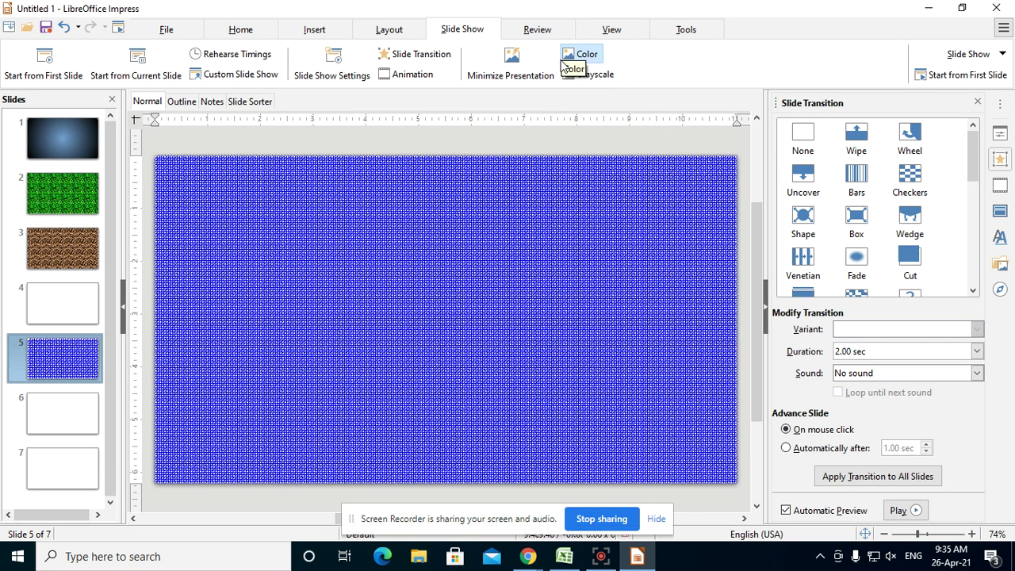
# - Read the introduction of the Presentation Minimizer, close it without changes, and bring up the review commands
pyautogui.click(523, 72)
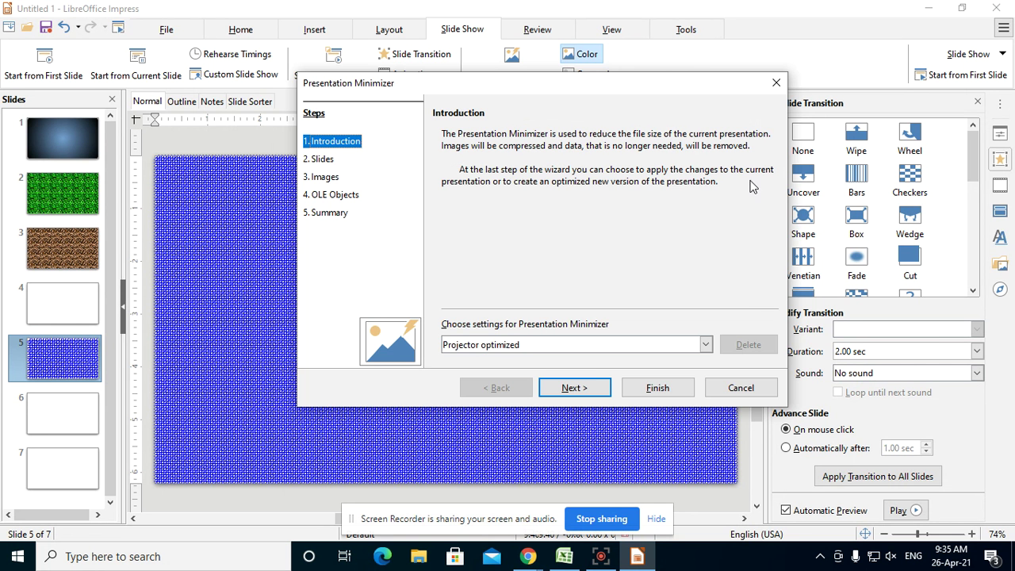
pyautogui.click(775, 83)
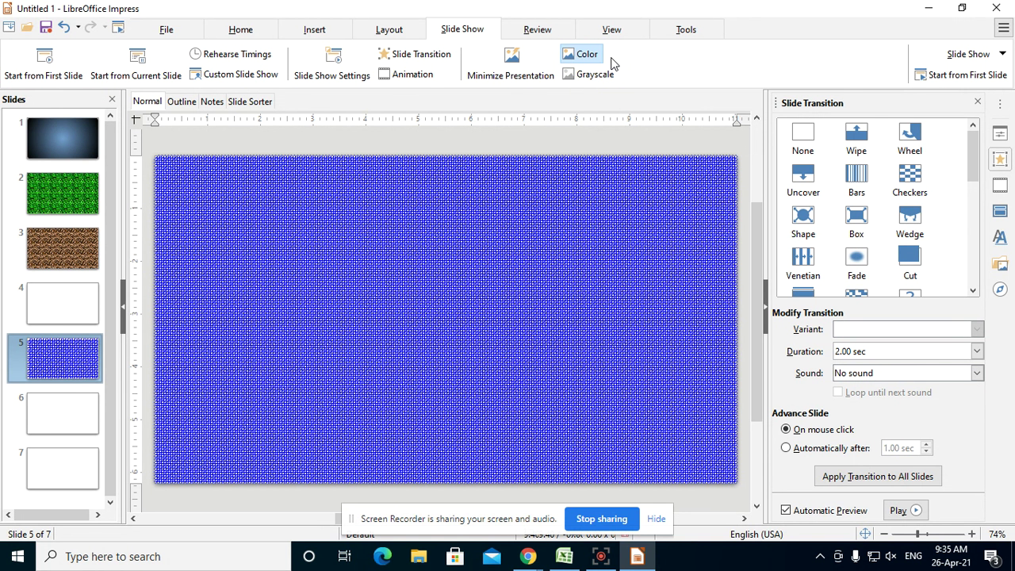
pyautogui.click(523, 33)
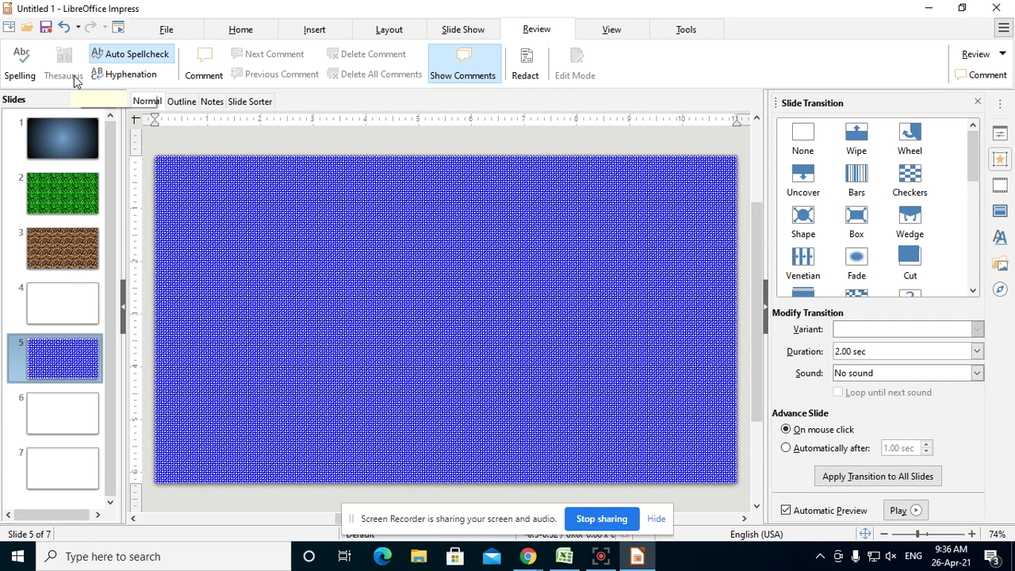
# - Add a text box about 5.9 inches wide in the upper part of slide 7 containing "GAYATRI INSTITUTE OF TECHNOLOGY"
pyautogui.click(46, 427)
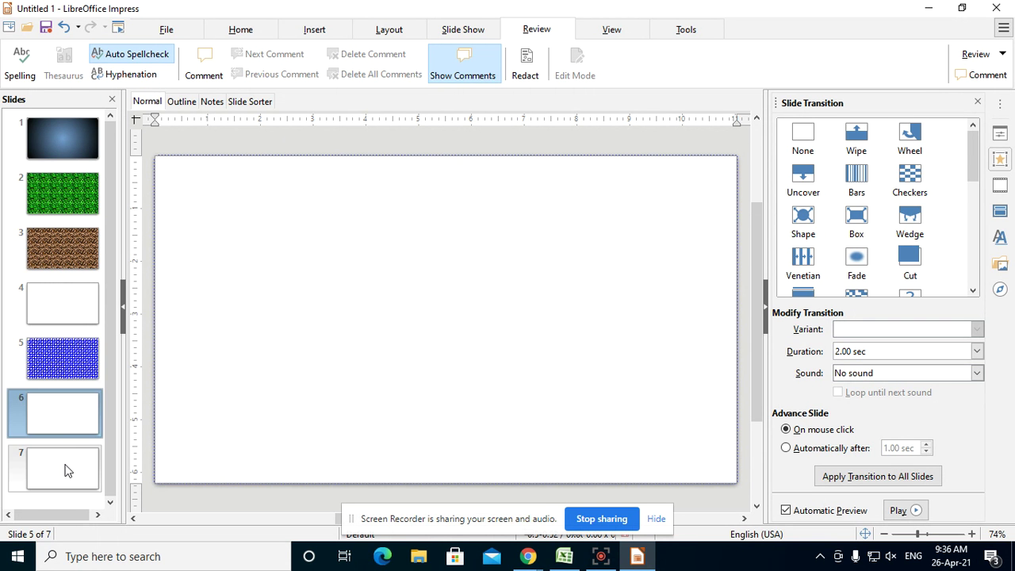
pyautogui.click(67, 471)
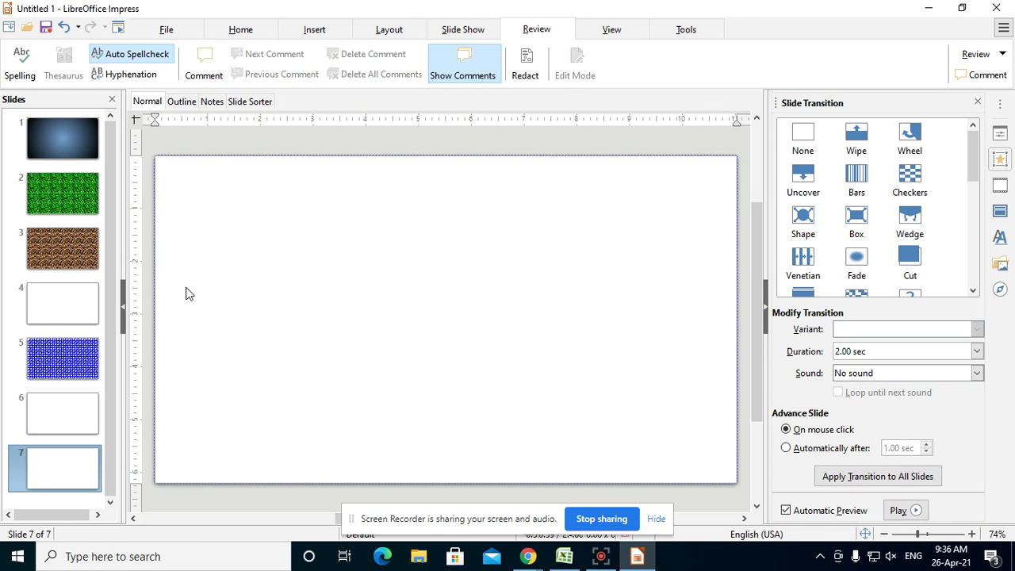
pyautogui.press('F2')
pyautogui.moveTo(190, 218); pyautogui.dragTo(697, 287)
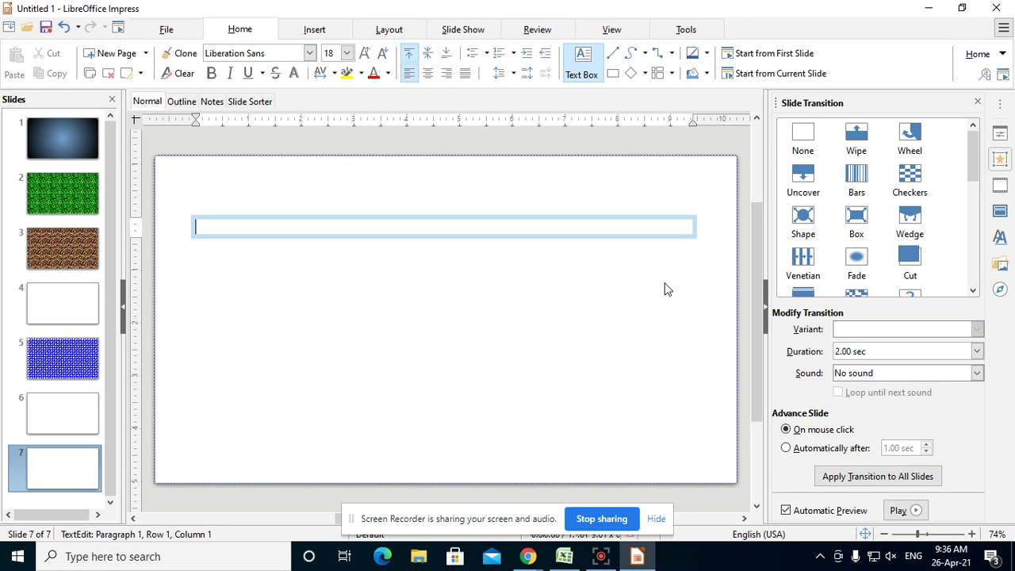
pyautogui.click(696, 229)
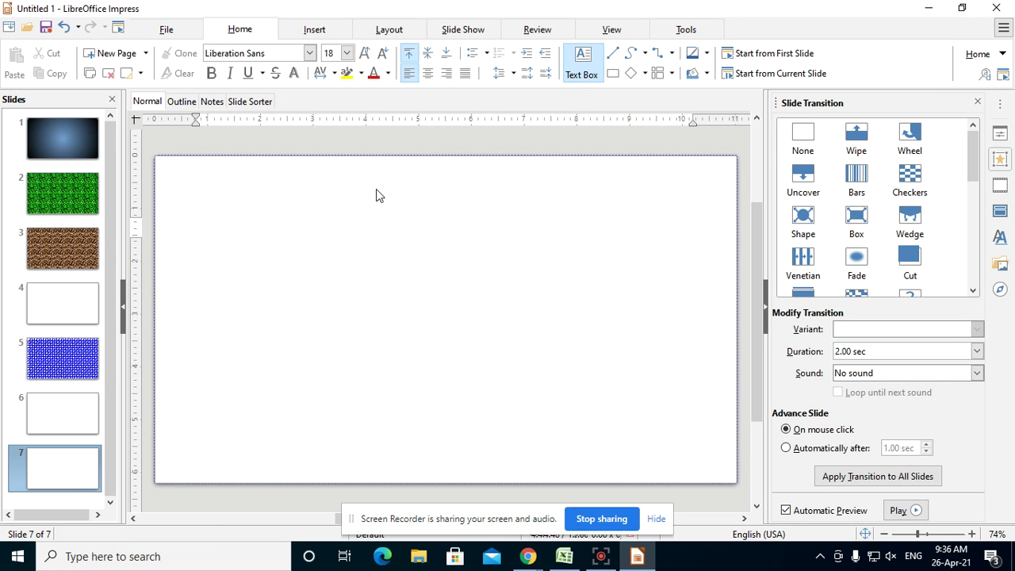
pyautogui.moveTo(215, 233); pyautogui.dragTo(520, 283)
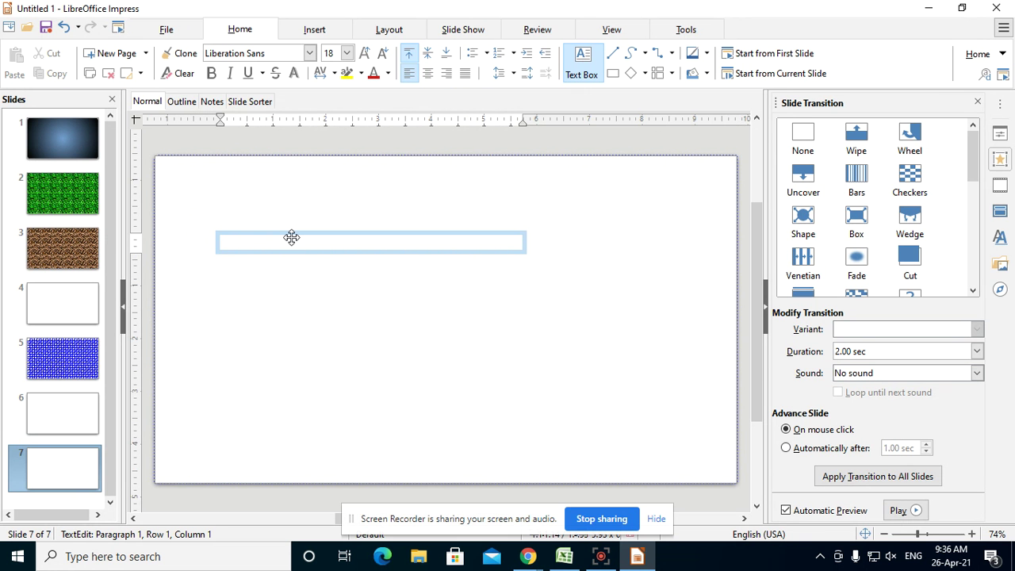
pyautogui.write('GAYATRI INSTITUT')
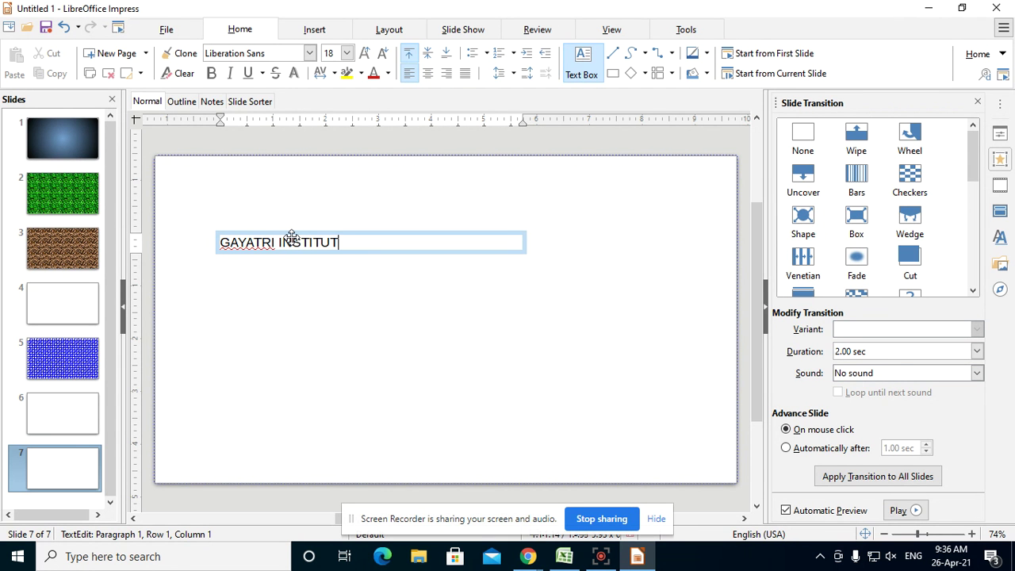
pyautogui.write('E OF TECHNOLOGY')
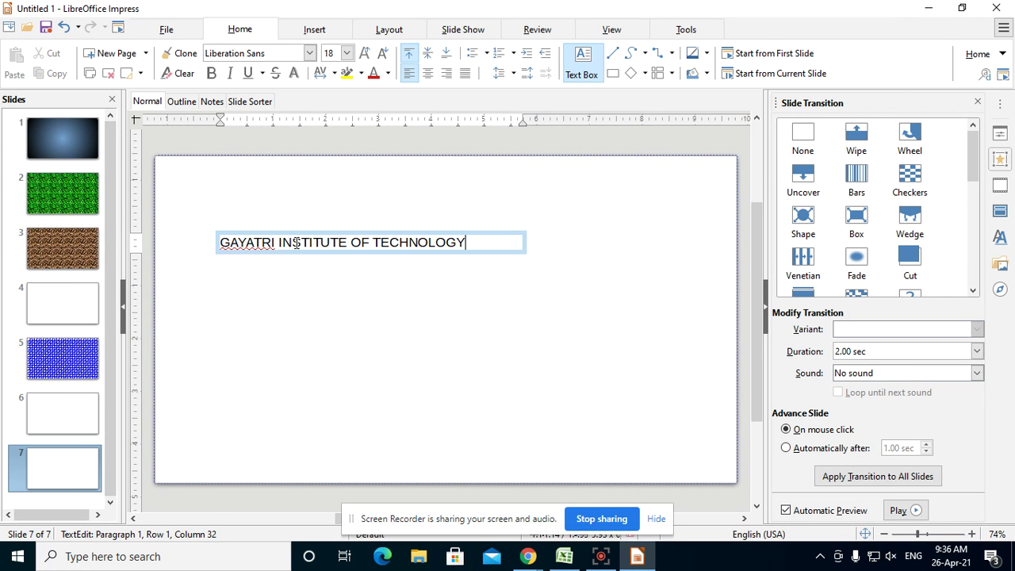
# - Narrow the text box until its text wraps onto two lines, and widen it to about 7.1 inches
pyautogui.click(523, 244)
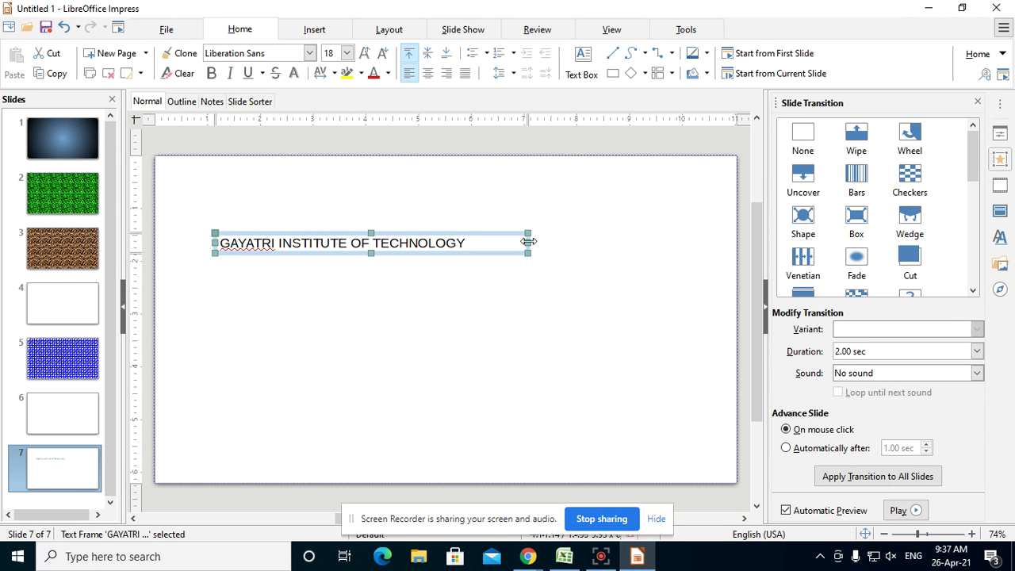
pyautogui.moveTo(528, 241); pyautogui.dragTo(423, 241)
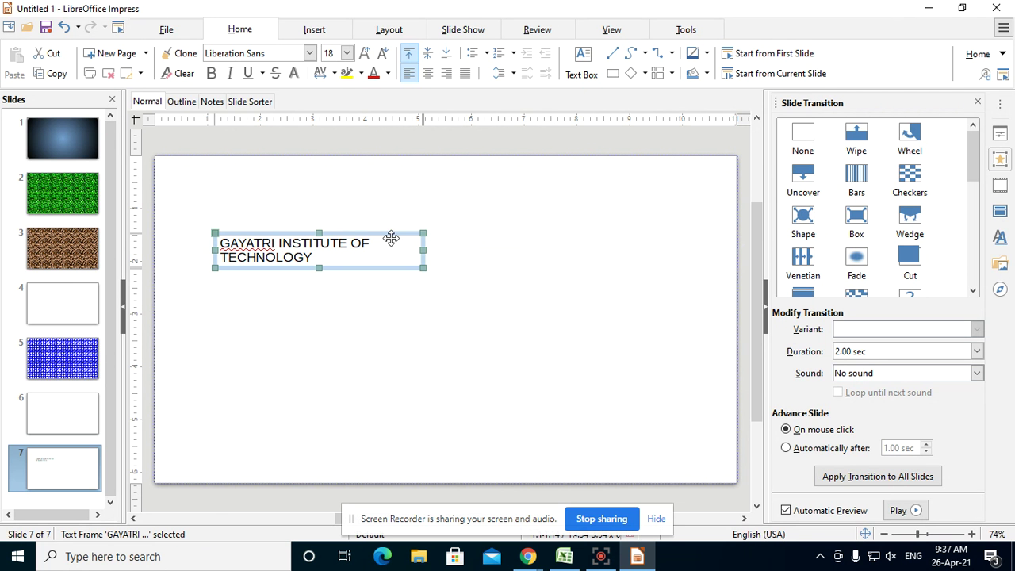
pyautogui.moveTo(423, 250); pyautogui.dragTo(589, 248)
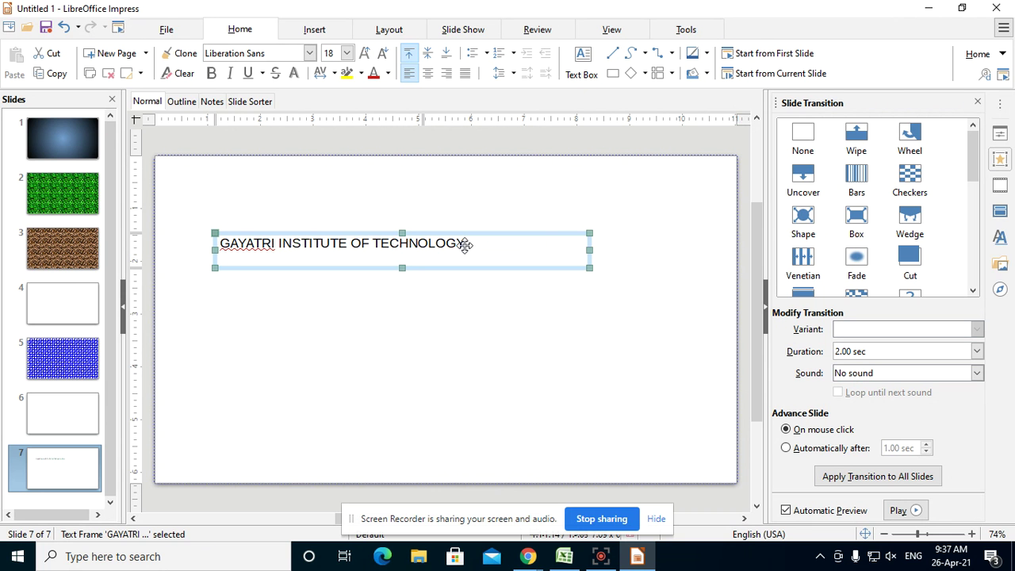
# - Turn on hyphenation for the whole "GAYATRI INSTITUTE OF TECHNOLOGY" text on slide 7
pyautogui.moveTo(221, 244); pyautogui.dragTo(372, 241)
pyautogui.click(351, 243)
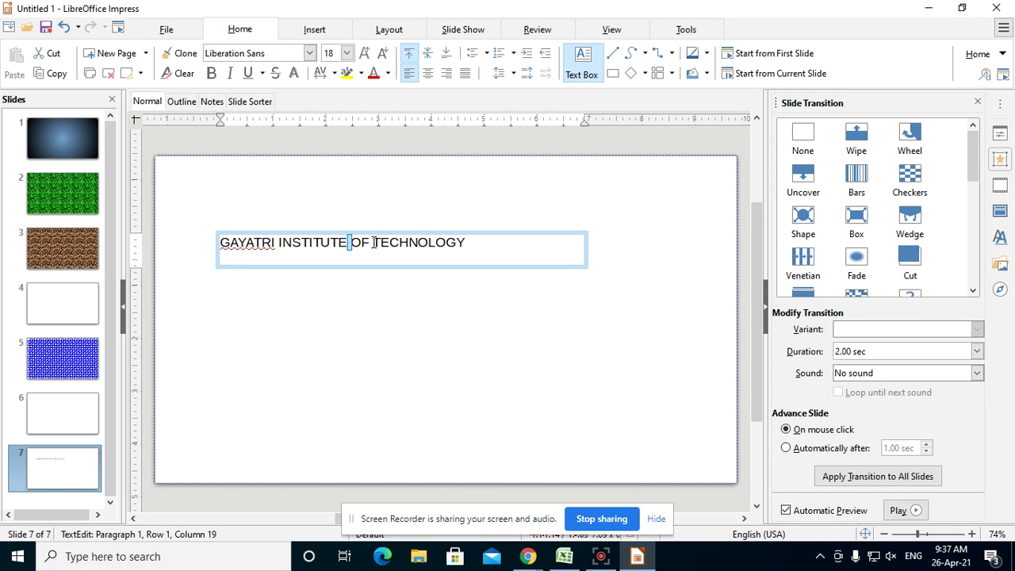
pyautogui.click(373, 242)
pyautogui.moveTo(372, 242); pyautogui.dragTo(419, 244)
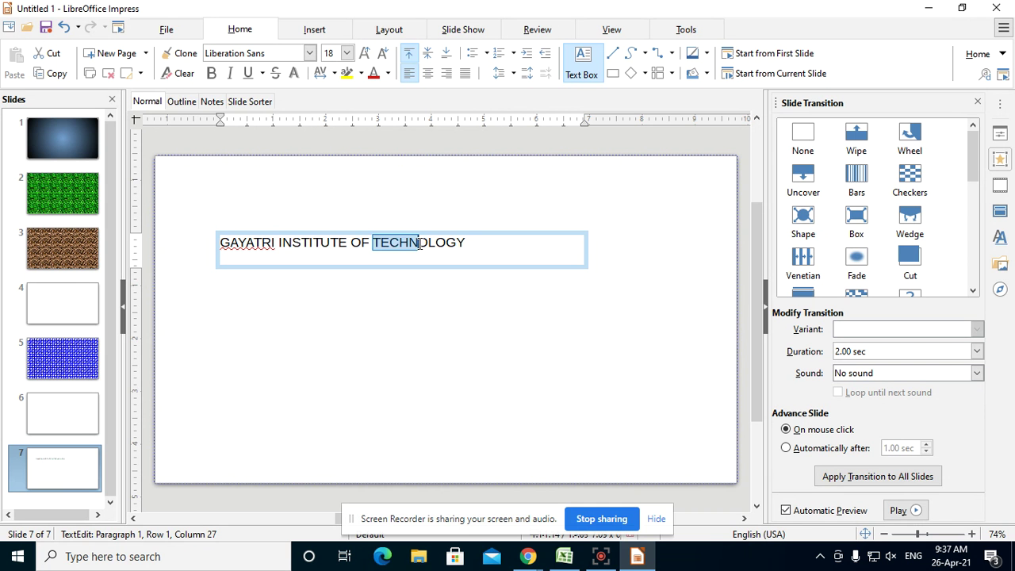
pyautogui.click(420, 243)
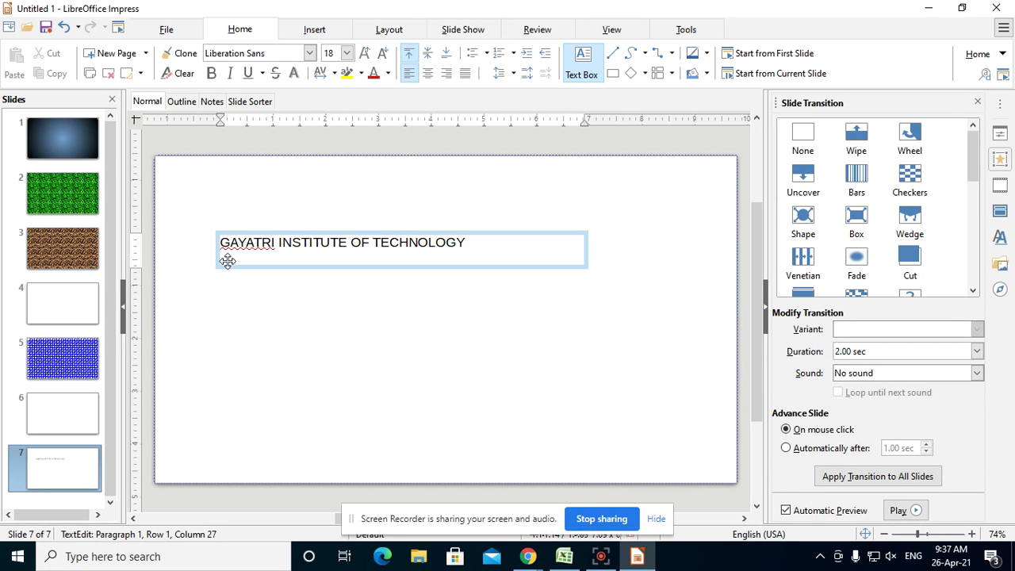
pyautogui.click(476, 241)
pyautogui.hotkey('shift', 'Home')
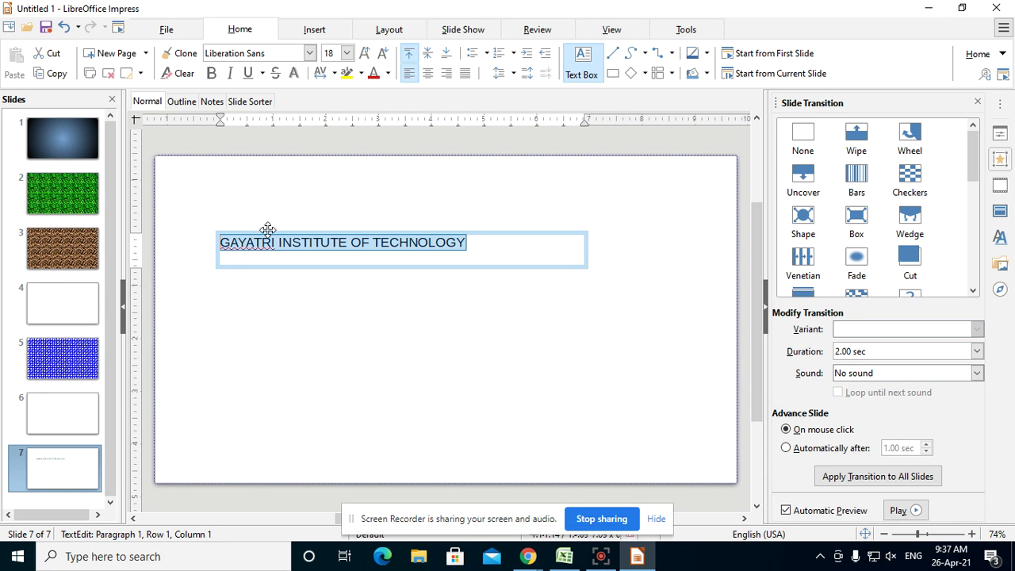
pyautogui.click(536, 30)
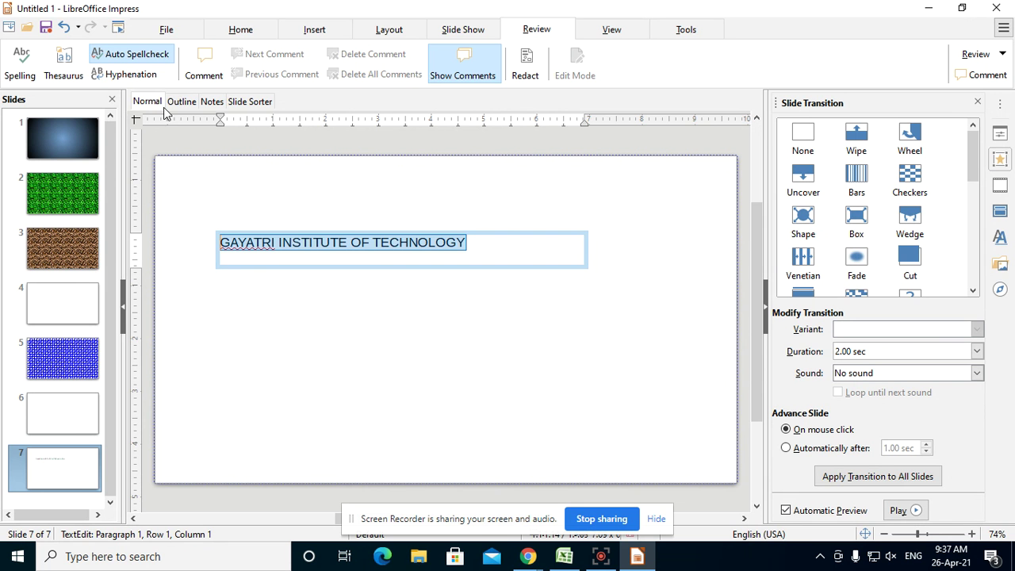
pyautogui.click(124, 74)
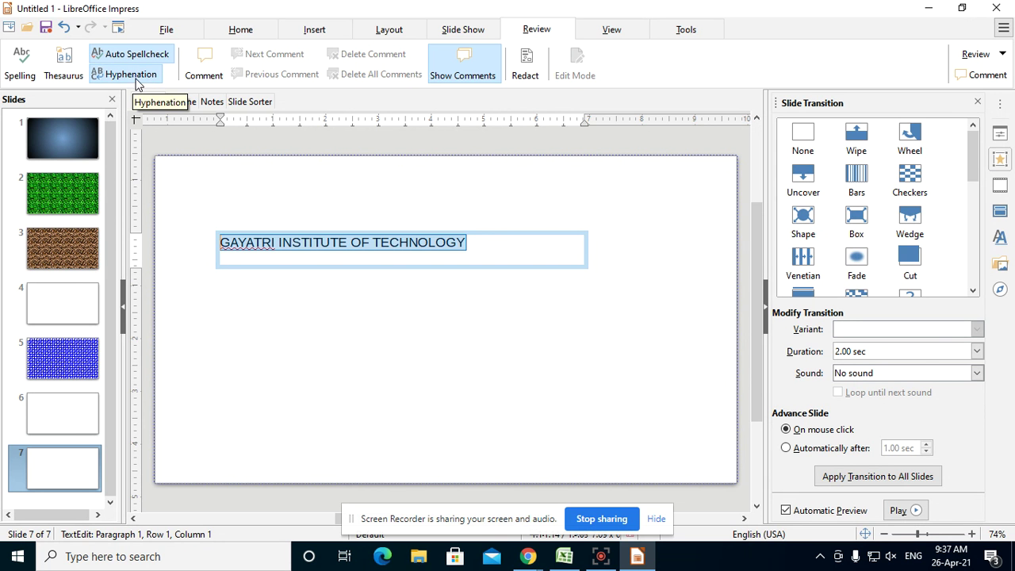
# - Narrow the text box to about 3.8 inches and remove the space between "OF" and "TECHNOLOGY"
pyautogui.click(587, 249)
pyautogui.moveTo(587, 249); pyautogui.dragTo(413, 247)
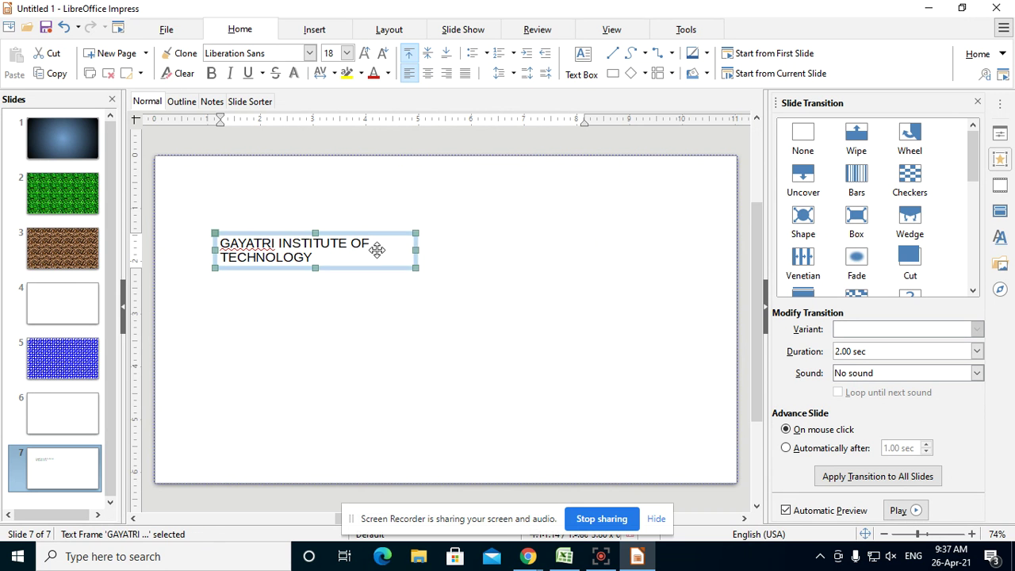
pyautogui.click(377, 250)
pyautogui.click(371, 242)
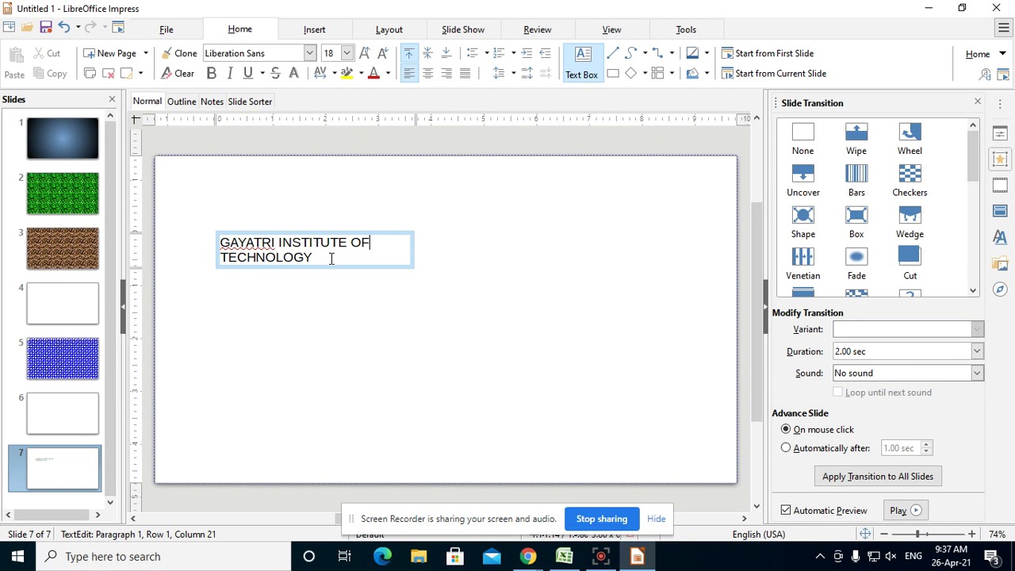
pyautogui.click(222, 257)
pyautogui.press('BackSpace')
pyautogui.write('-')
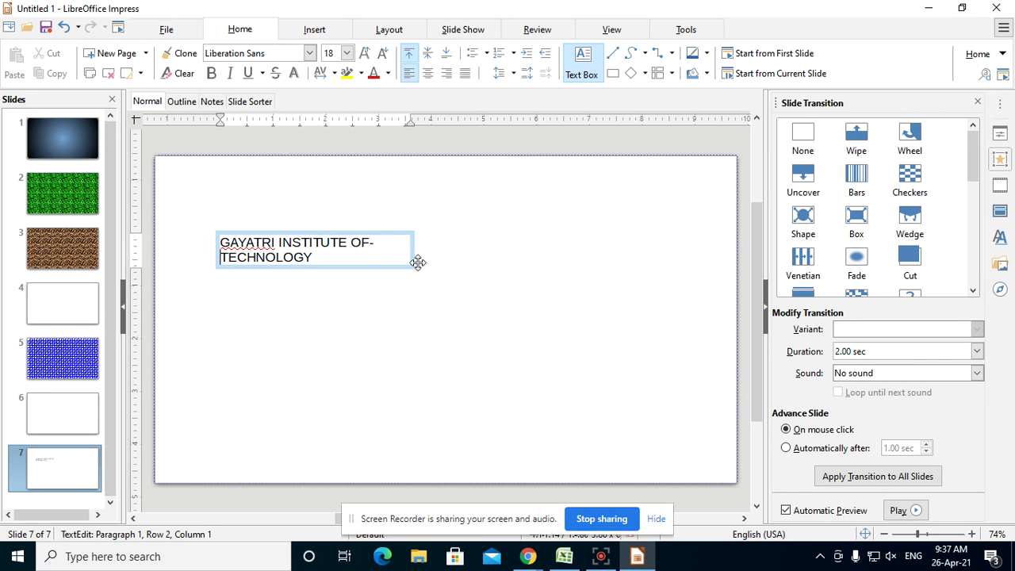
# - Widen the text box to about 5.3 inches and shrink it to about 2.5 inches wide so its words hyphenate
pyautogui.click(415, 250)
pyautogui.moveTo(416, 250); pyautogui.dragTo(492, 249)
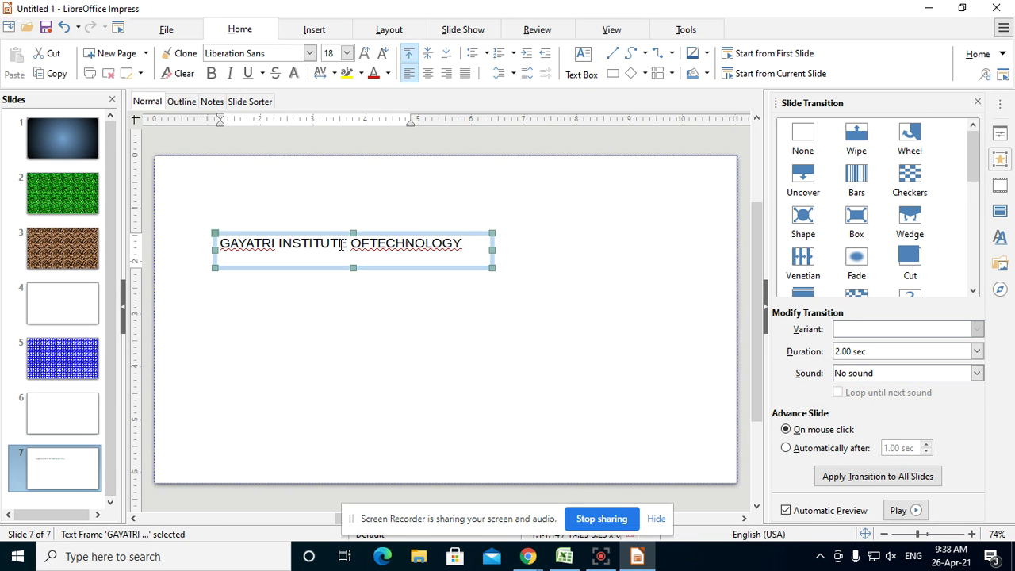
pyautogui.moveTo(491, 250); pyautogui.dragTo(349, 261)
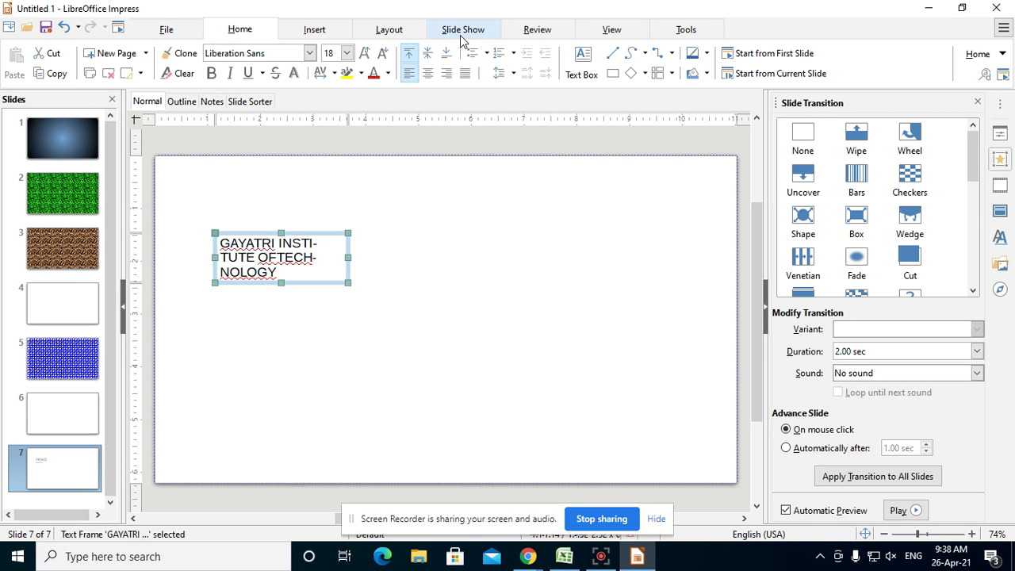
# - Check the hyphenation command in the review tools and delete the hyphenated text box from slide 7
pyautogui.click(538, 32)
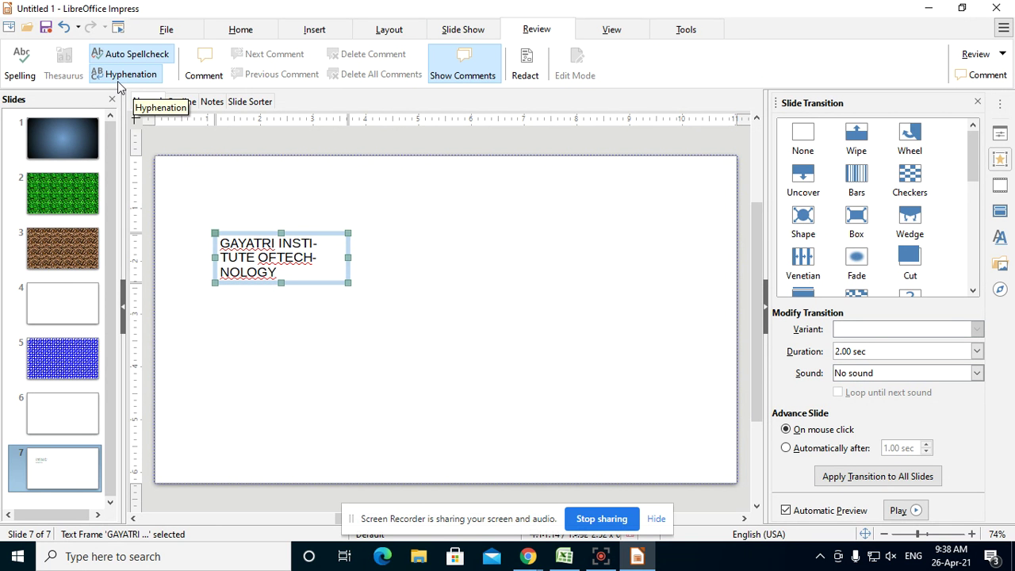
pyautogui.click(337, 260)
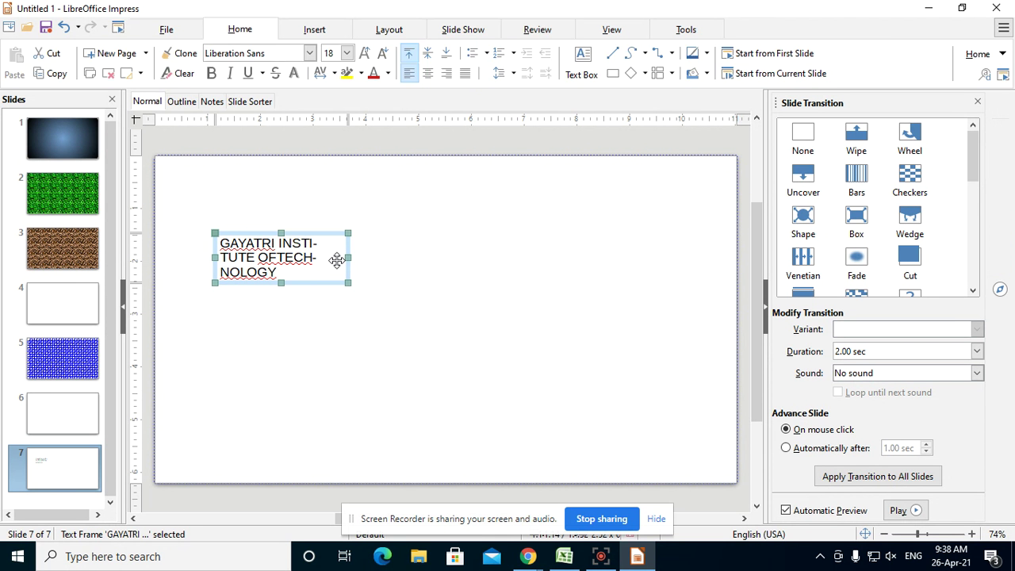
pyautogui.press('Delete')
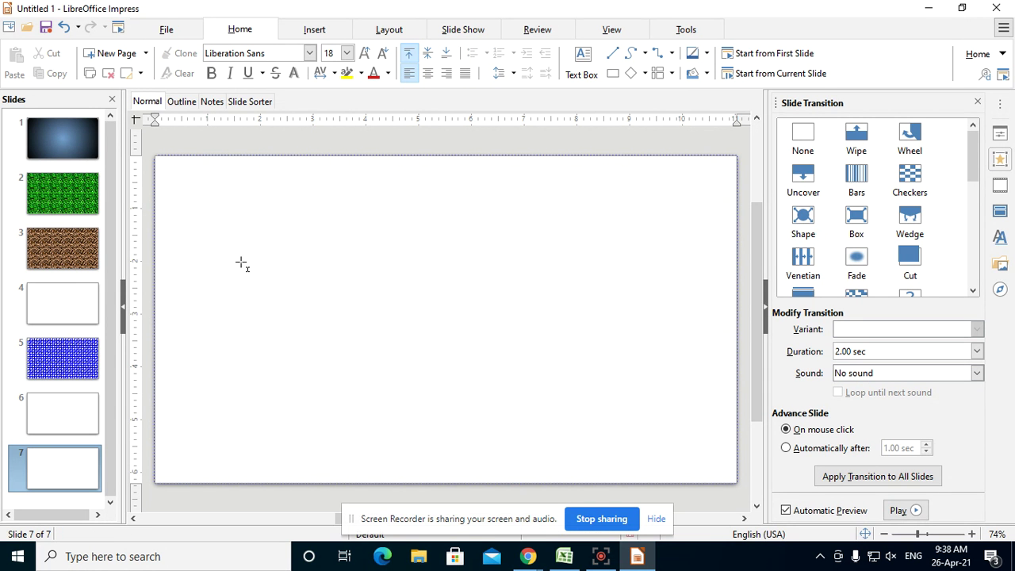
# - Add a text box about 2.3 inches wide in the upper part of slide 7 containing "PADRAUNA GIT SK"
pyautogui.press('F2')
pyautogui.moveTo(228, 235); pyautogui.dragTo(320, 248)
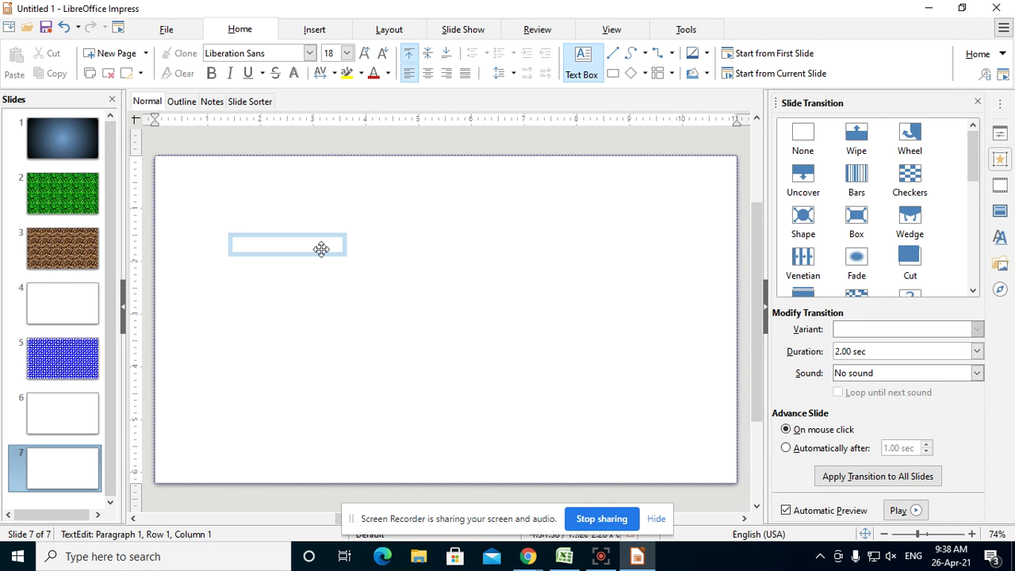
pyautogui.write('PADRAUNA')
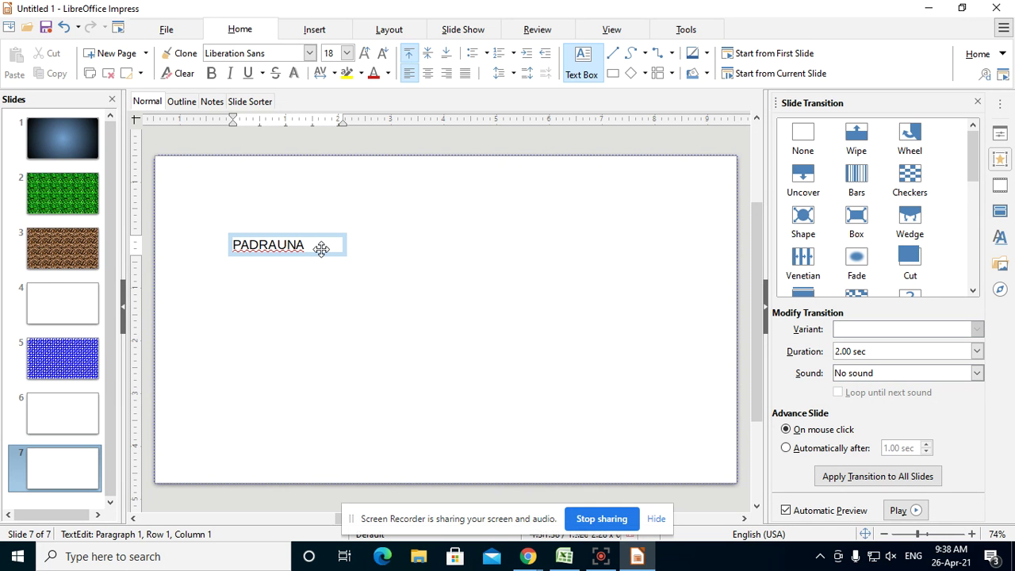
pyautogui.write('GIT SK')
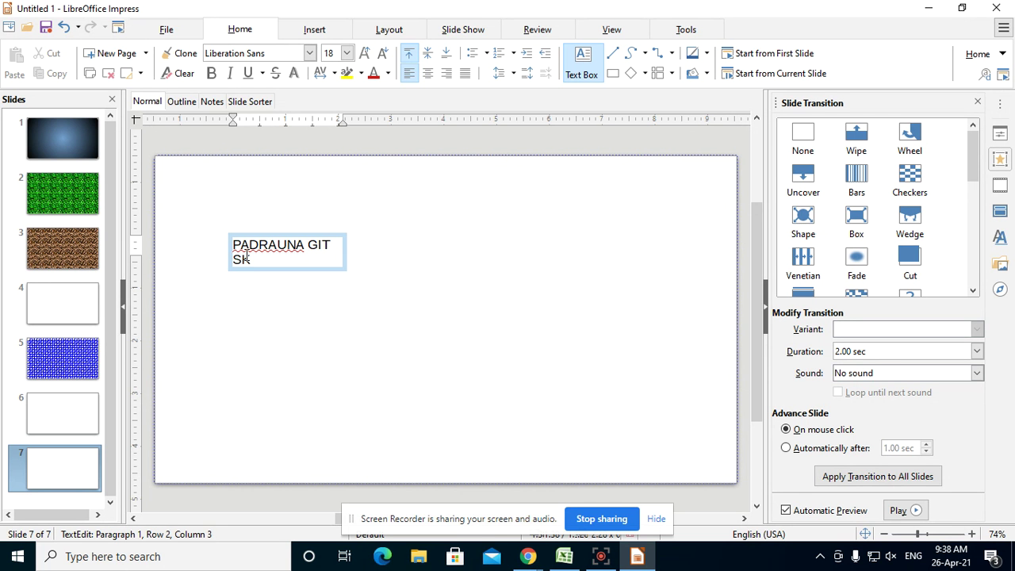
pyautogui.press('BackSpace')
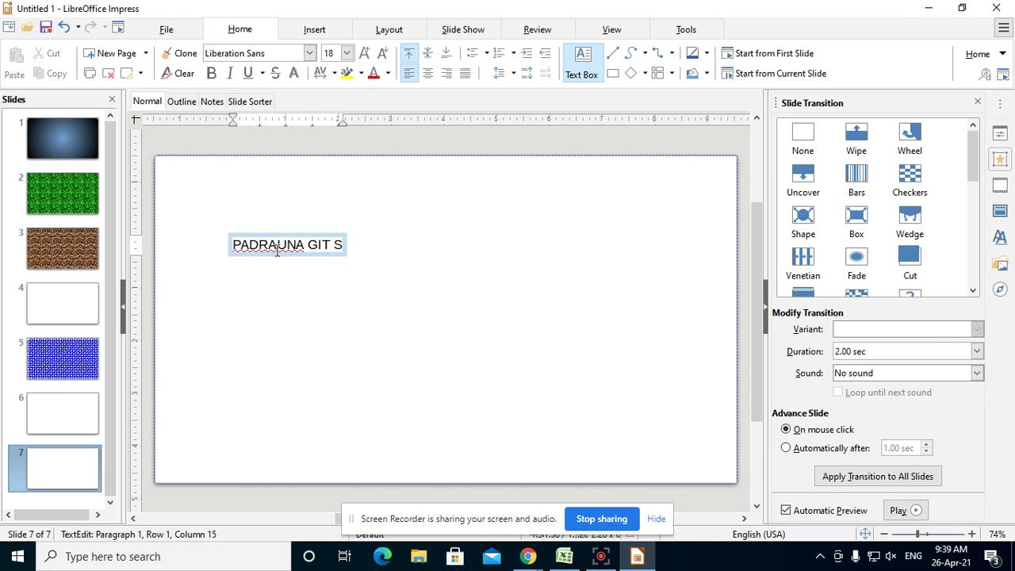
pyautogui.write('K')
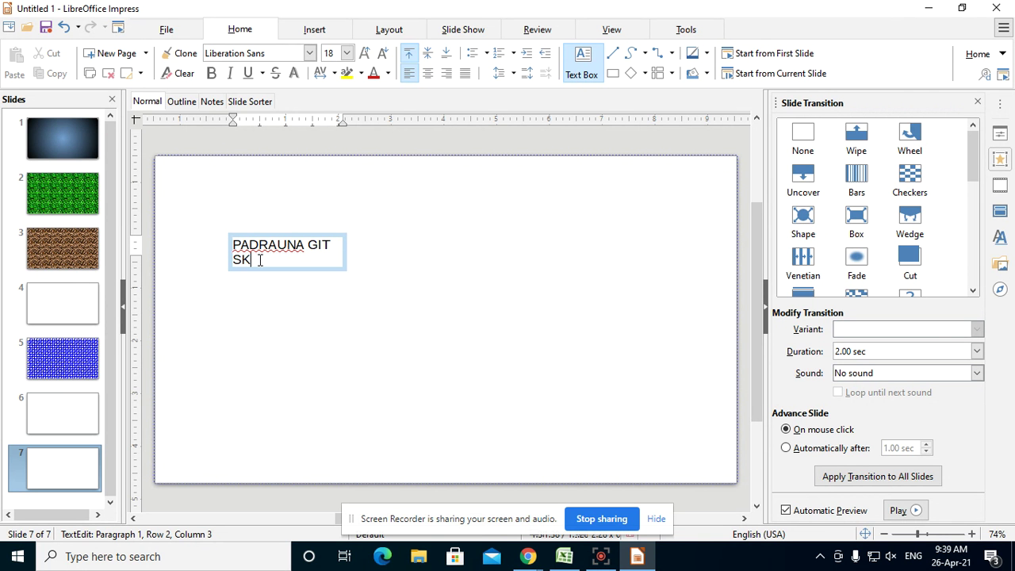
# - Narrow the "PADRAUNA GIT SK" text box to about 1.6 inches, and further to about 1.3 inches, without hyphenation
pyautogui.moveTo(259, 260); pyautogui.dragTo(231, 260)
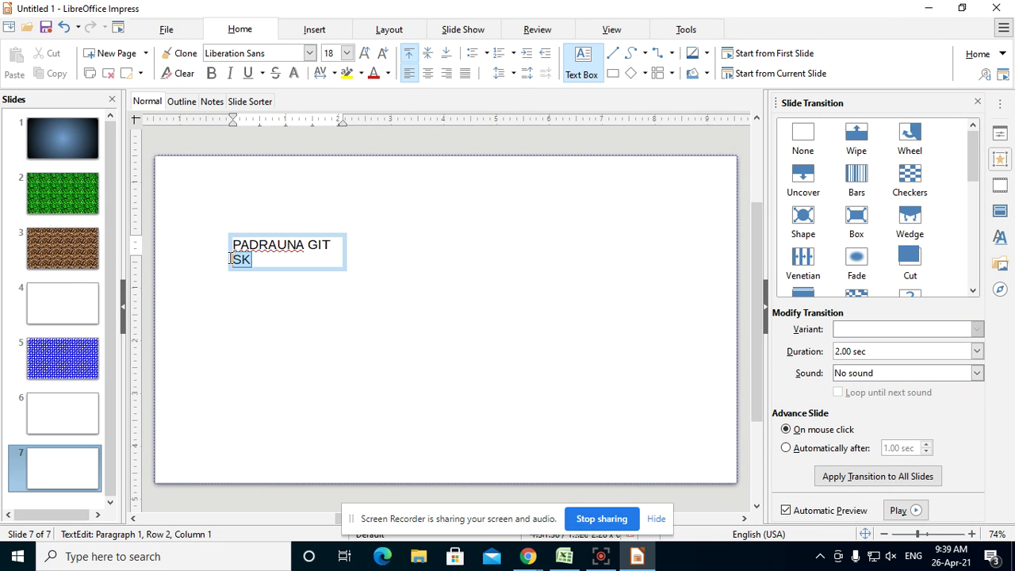
pyautogui.click(527, 32)
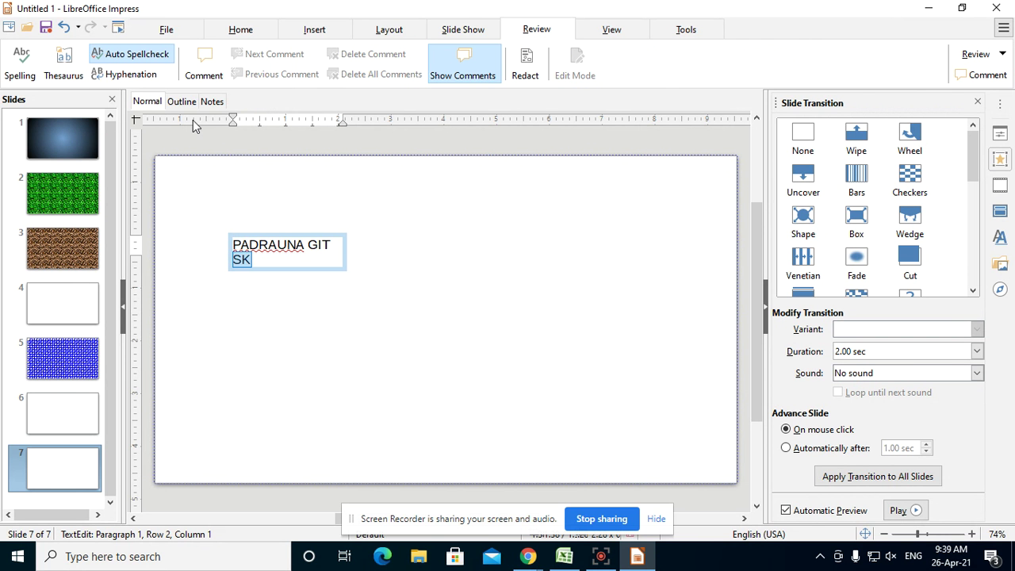
pyautogui.click(339, 252)
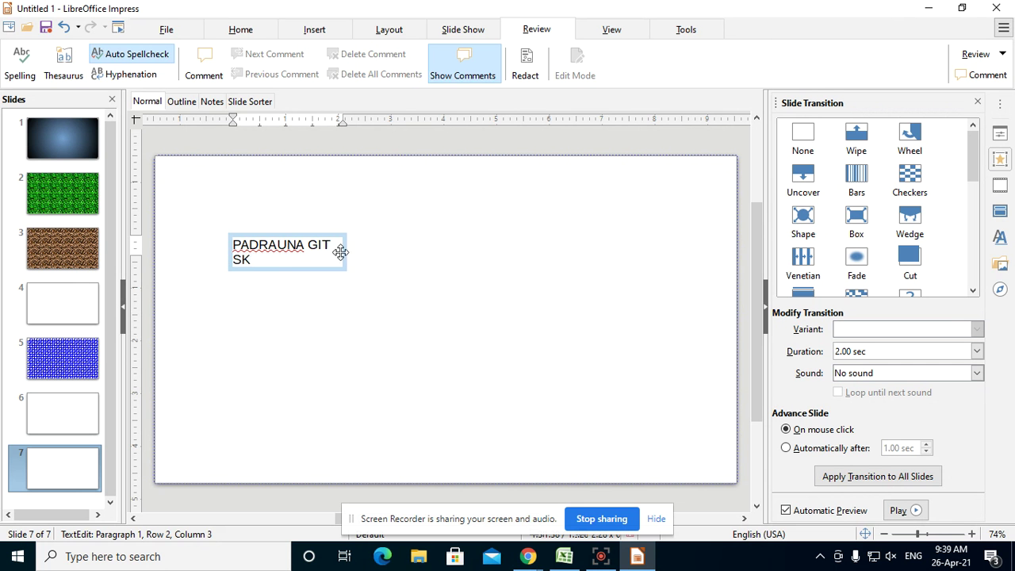
pyautogui.click(347, 252)
pyautogui.moveTo(347, 252); pyautogui.dragTo(228, 239)
pyautogui.click(260, 261)
pyautogui.click(532, 32)
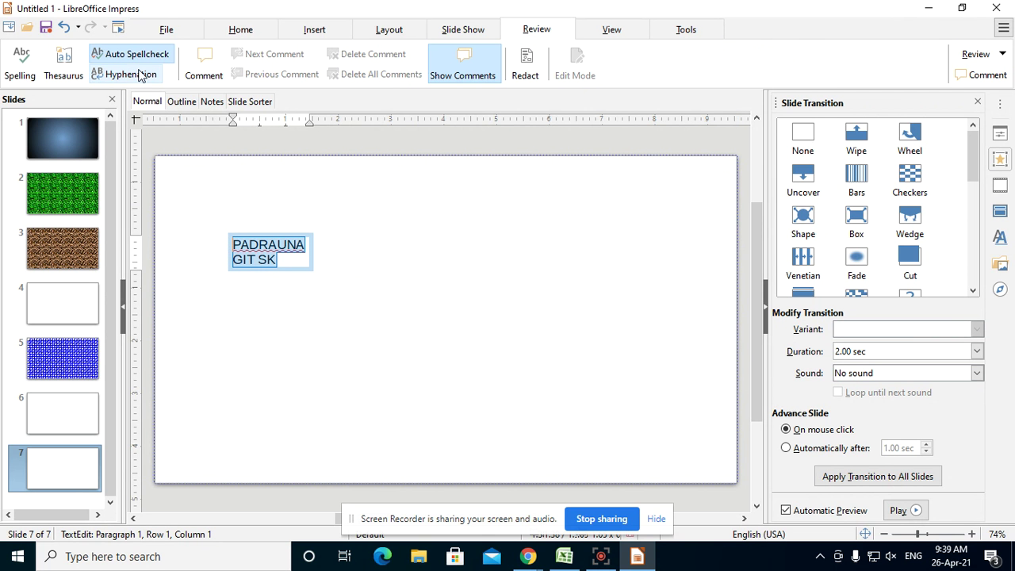
pyautogui.click(230, 231)
pyautogui.moveTo(312, 252)
pyautogui.mouseDown()
pyautogui.moveTo(387, 251)
pyautogui.moveTo(293, 253)
pyautogui.mouseUp()
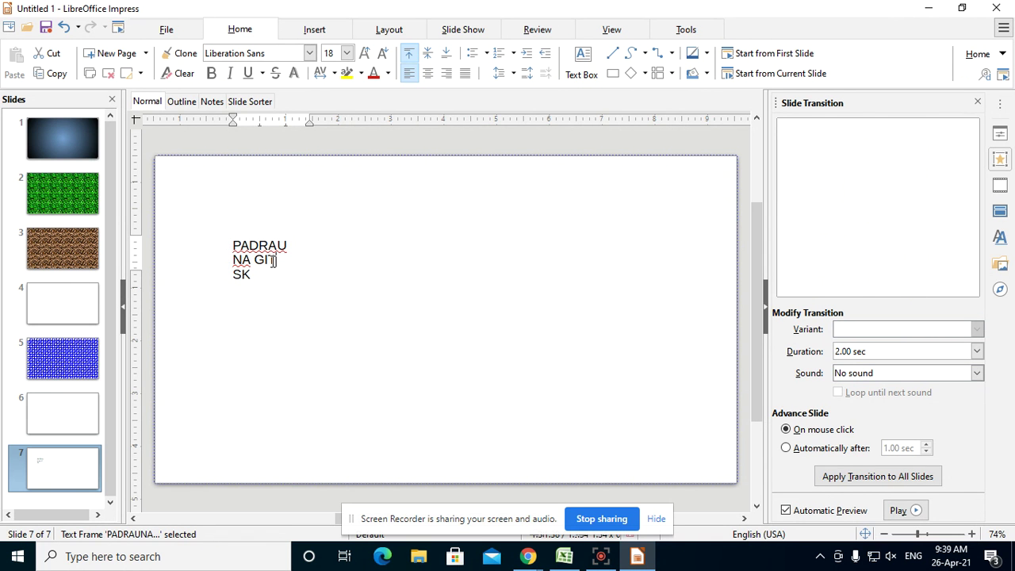
# - Select the whole text to check it against the hyphenation command, and delete the "PADRAUNA GIT SK" text box
pyautogui.click(274, 259)
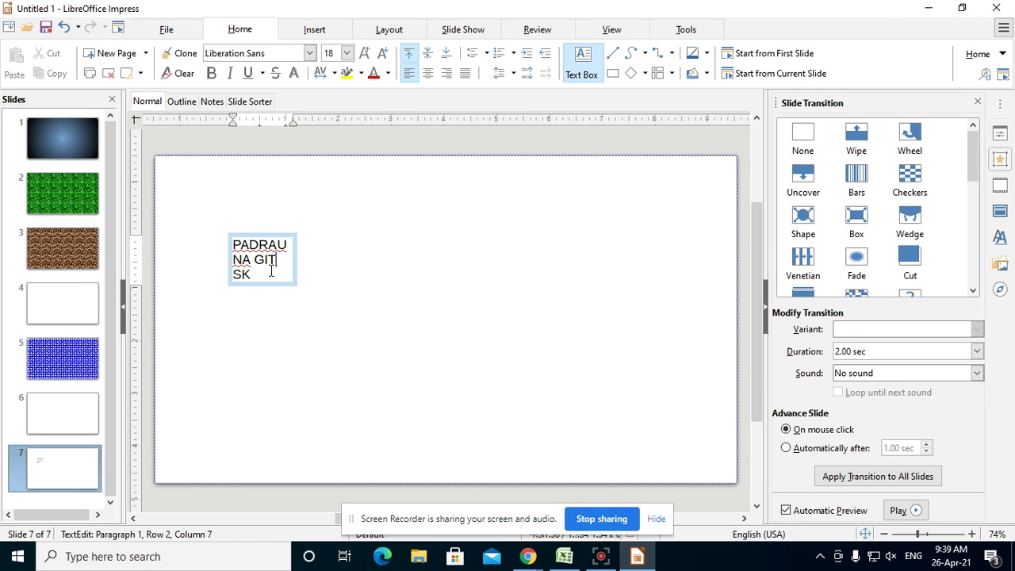
pyautogui.click(254, 274)
pyautogui.keyDown('shift'); pyautogui.click(230, 245); pyautogui.keyUp('shift')
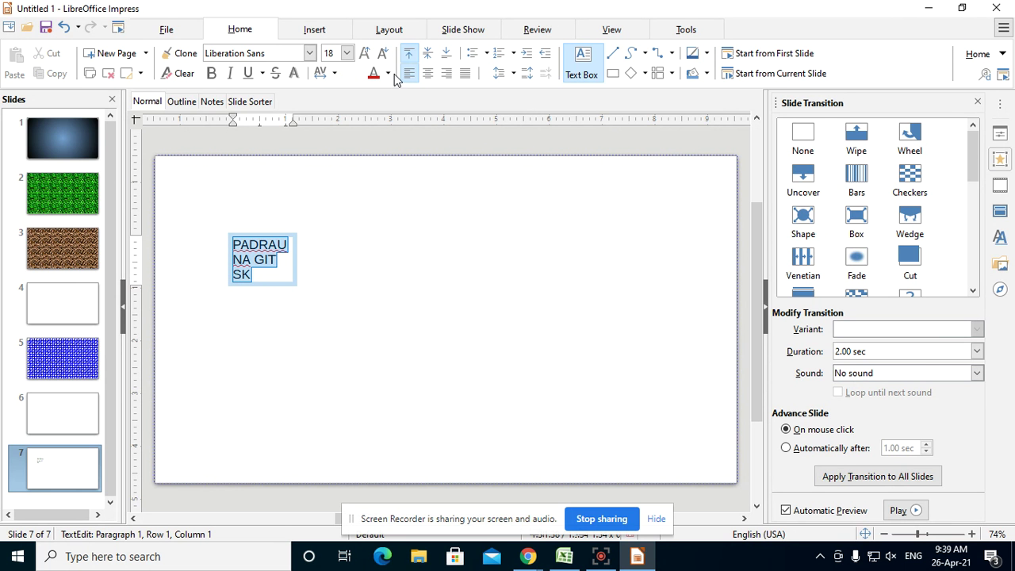
pyautogui.click(537, 29)
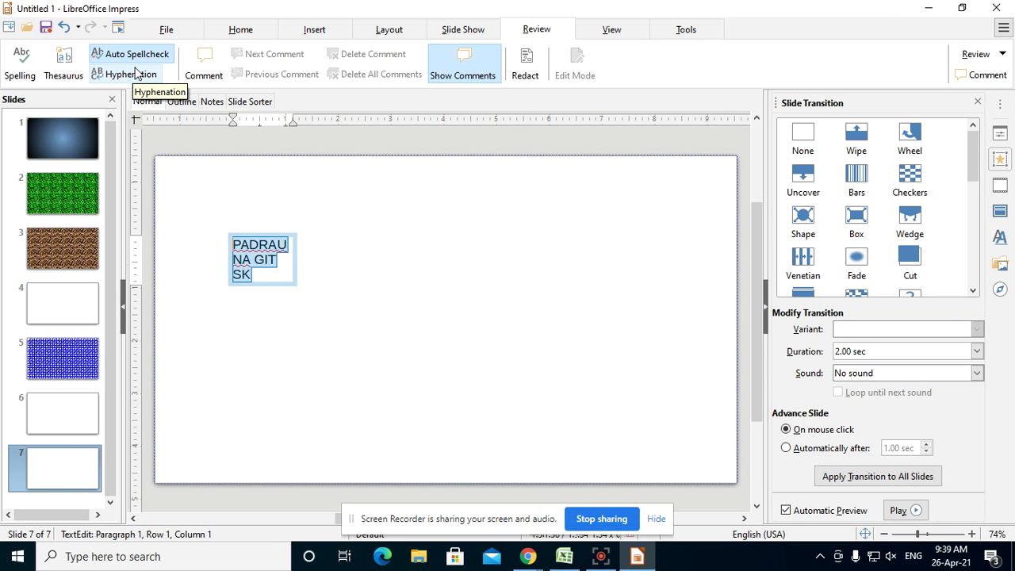
pyautogui.click(289, 274)
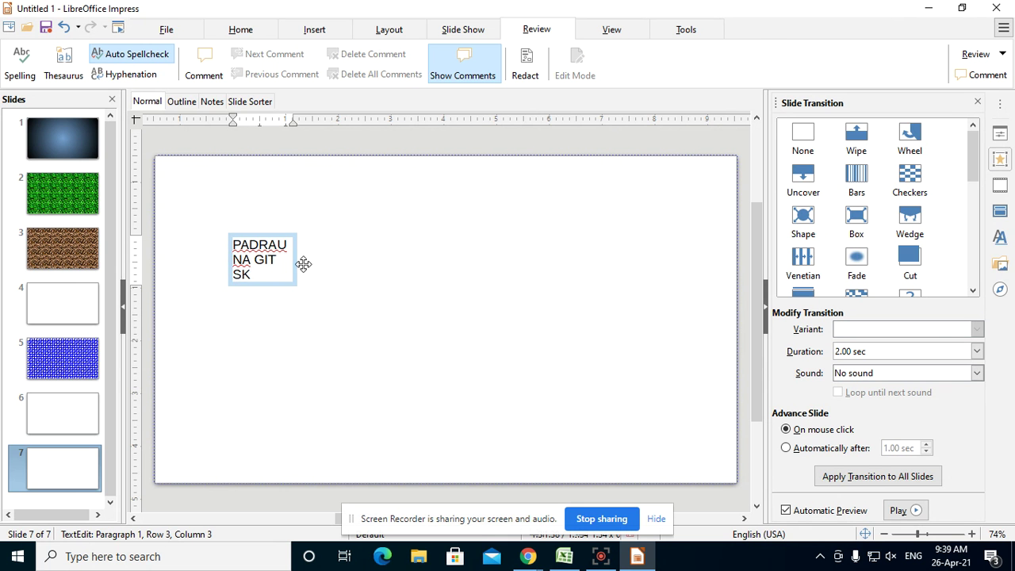
pyautogui.click(297, 265)
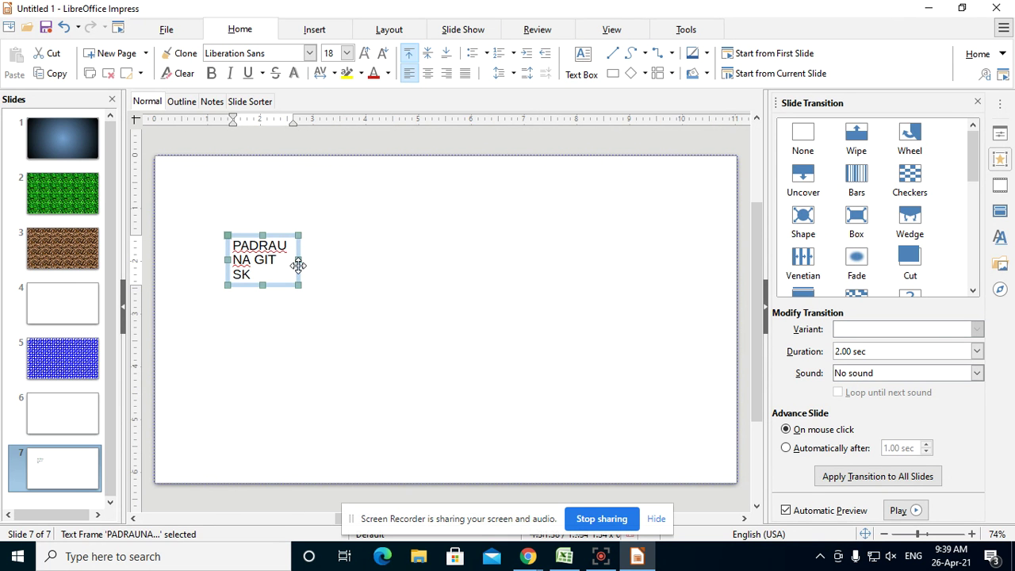
pyautogui.press('Delete')
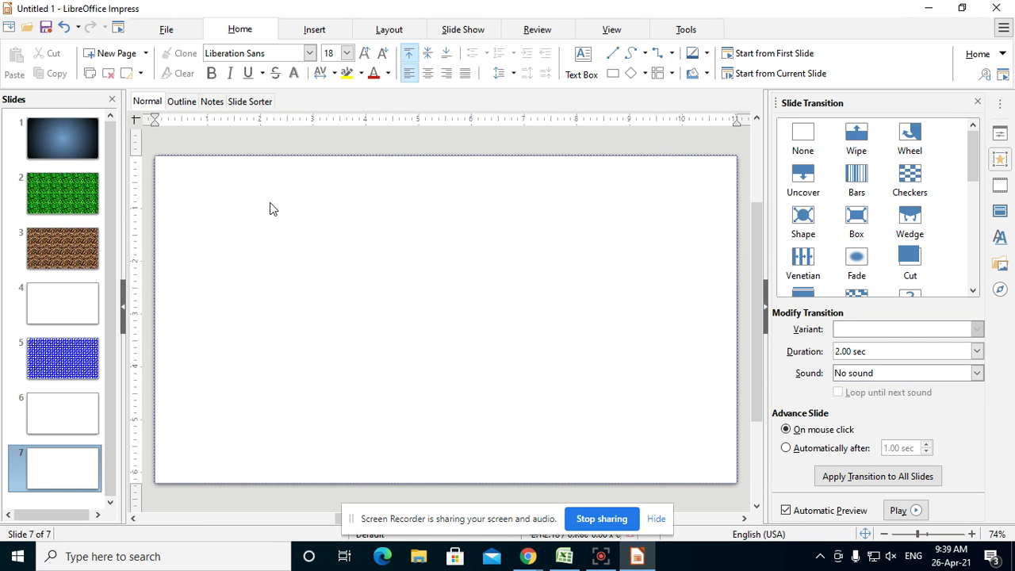
# - Add a text box about 4.2 inches wide near the middle of slide 7 containing "GAYATRI"
pyautogui.click(533, 35)
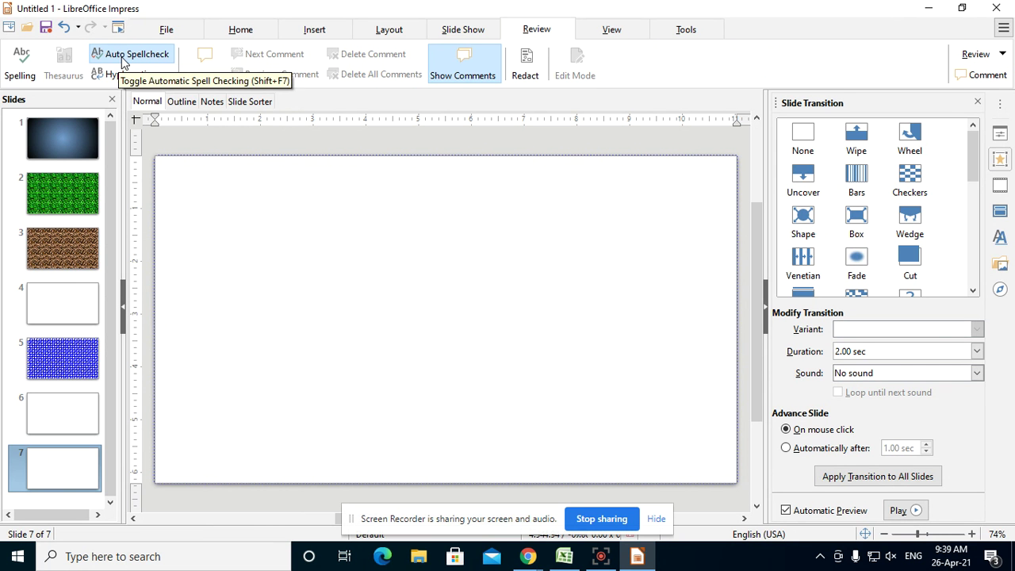
pyautogui.press('F2')
pyautogui.click(230, 310)
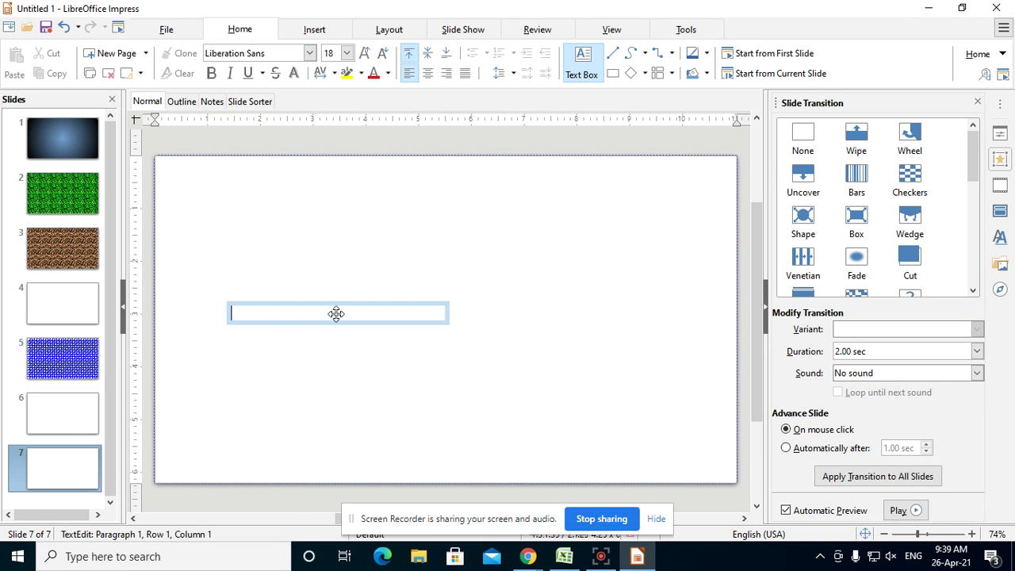
pyautogui.write('GAYATRI')
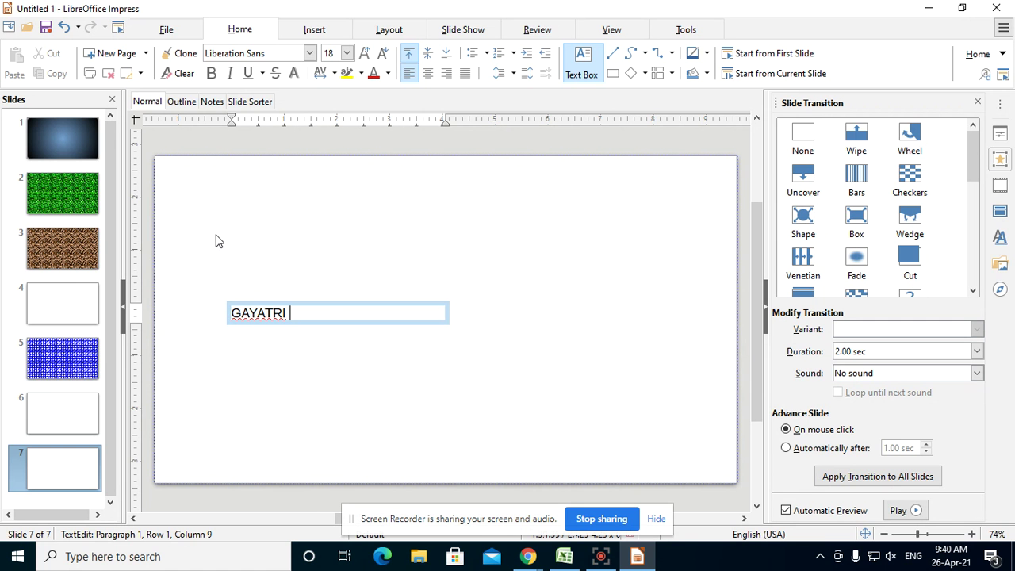
# - Turn off automatic spell checking for the presentation
pyautogui.click(532, 29)
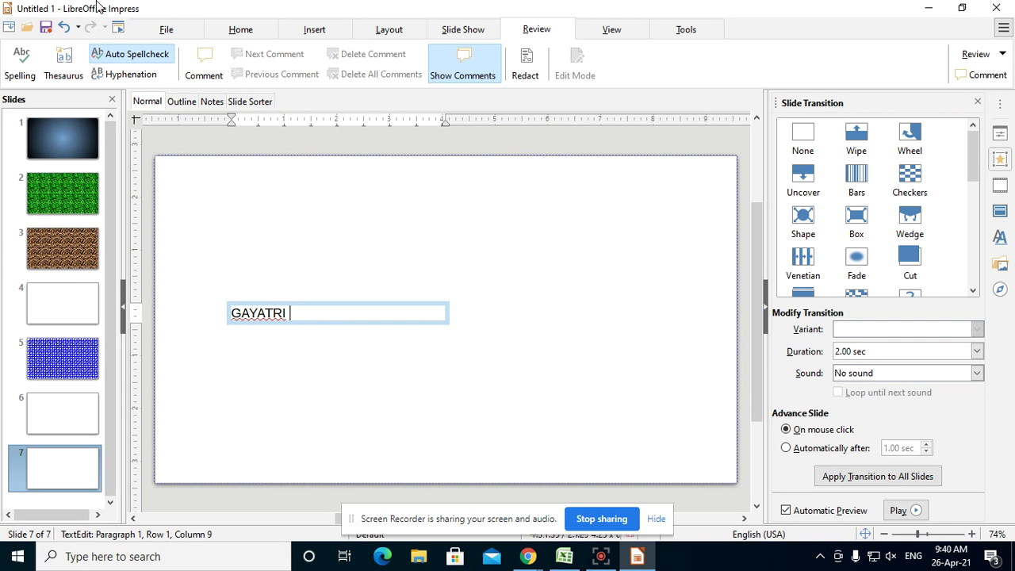
pyautogui.click(121, 59)
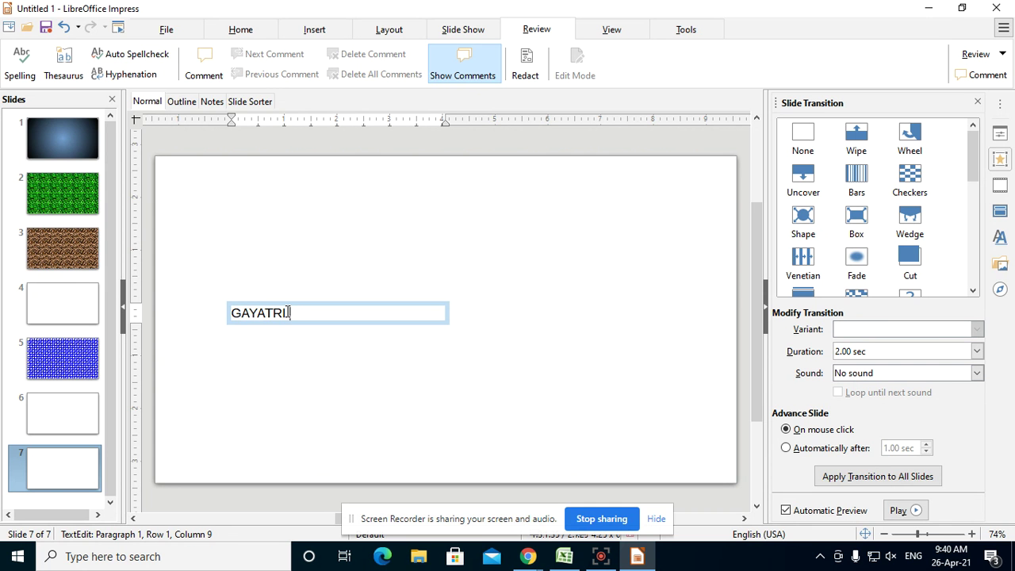
# - Turn automatic spell checking back on and move the text box to the upper-left corner of slide 7
pyautogui.hotkey('shift', 'F7')
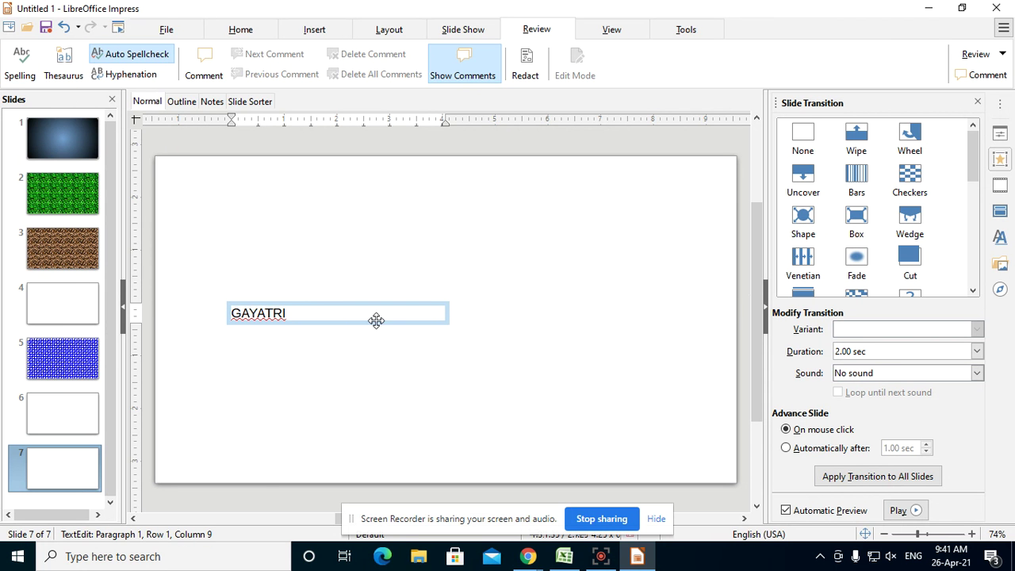
pyautogui.moveTo(377, 321); pyautogui.dragTo(414, 303)
pyautogui.click(537, 29)
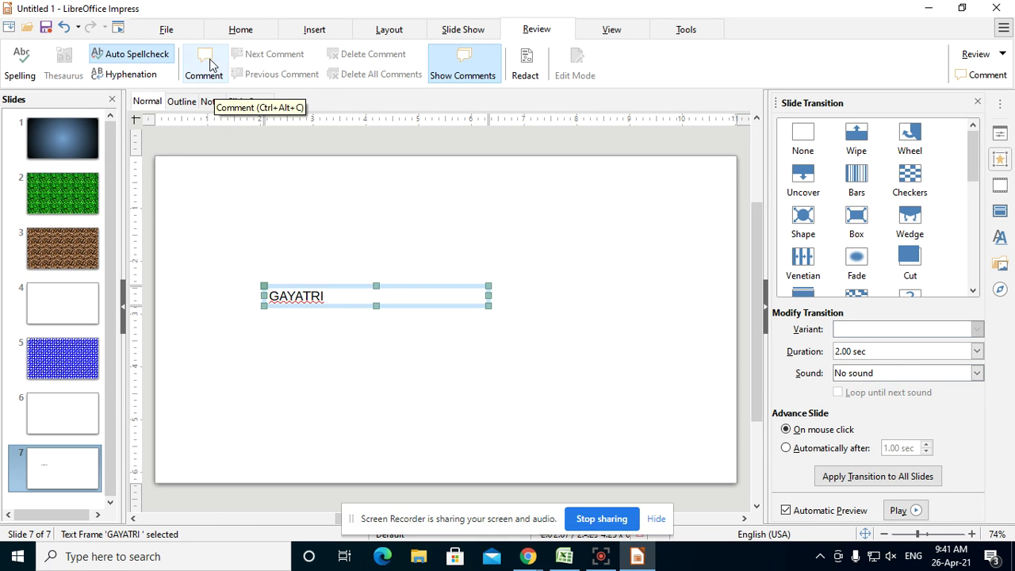
pyautogui.moveTo(331, 304); pyautogui.dragTo(227, 181)
pyautogui.click(265, 206)
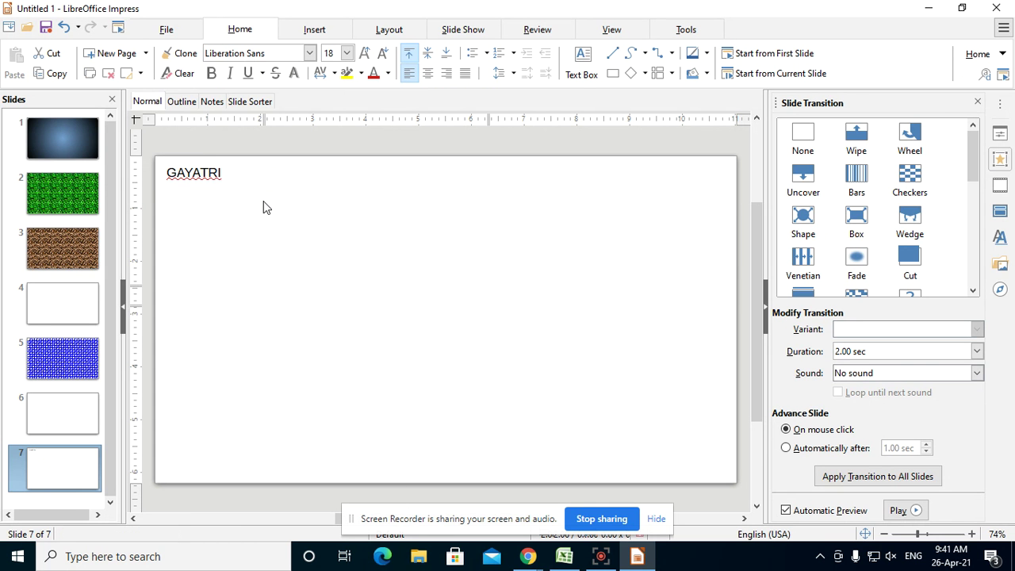
# - Add the comment "FGJGGE" to slide 7, and reopen it from its marker to read it
pyautogui.click(253, 170)
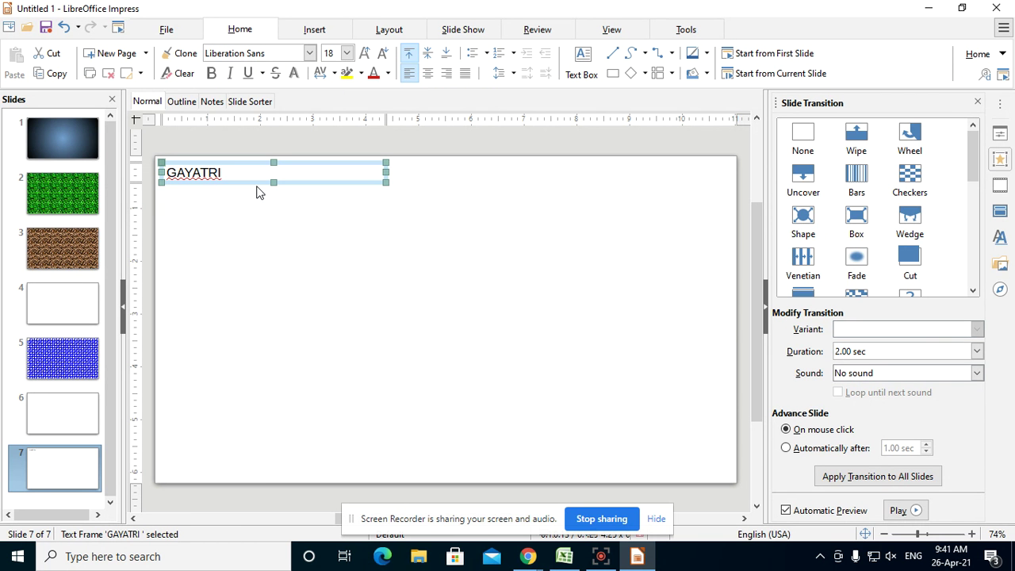
pyautogui.click(544, 30)
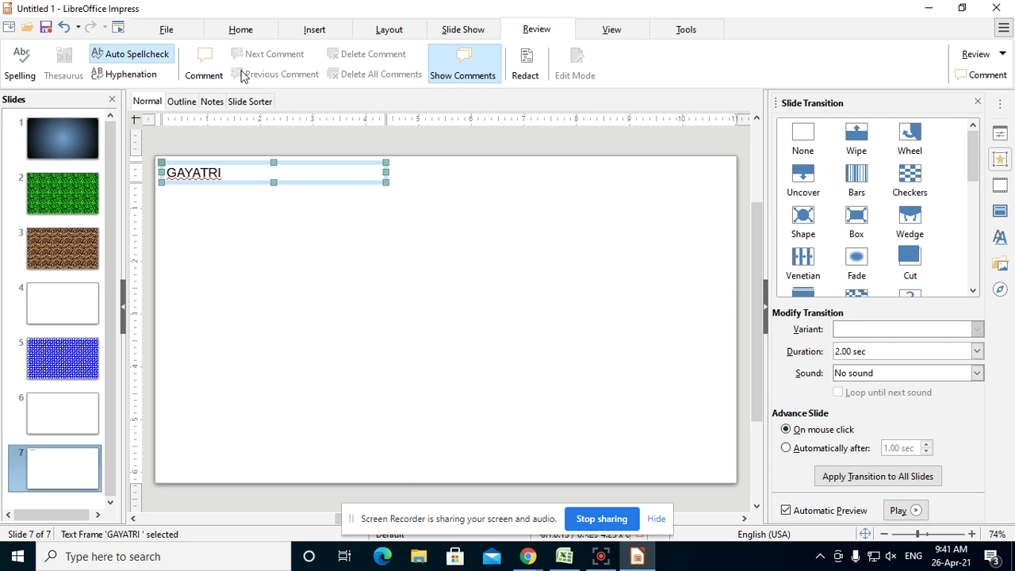
pyautogui.click(203, 62)
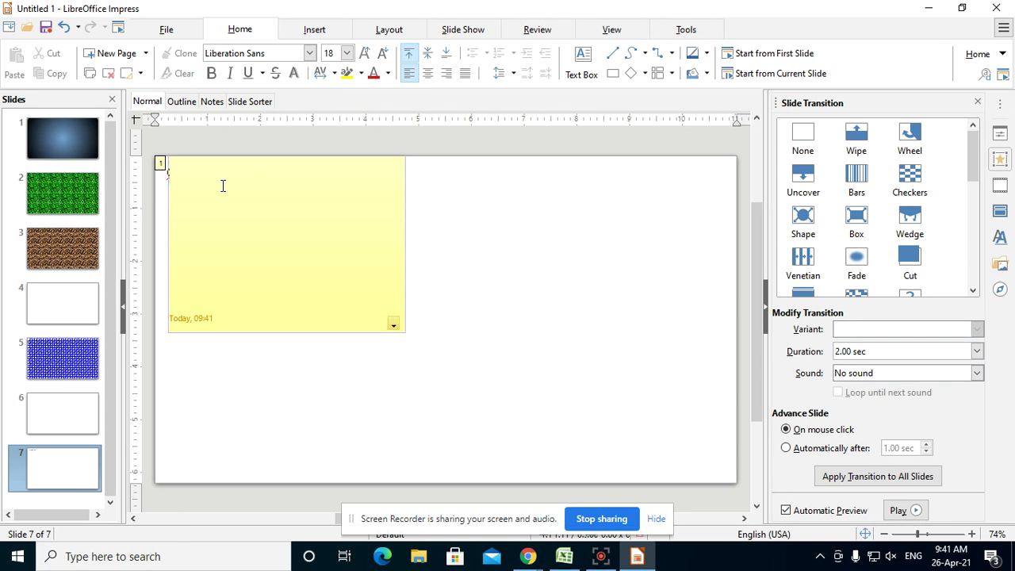
pyautogui.write('FGJGGE')
pyautogui.click(471, 294)
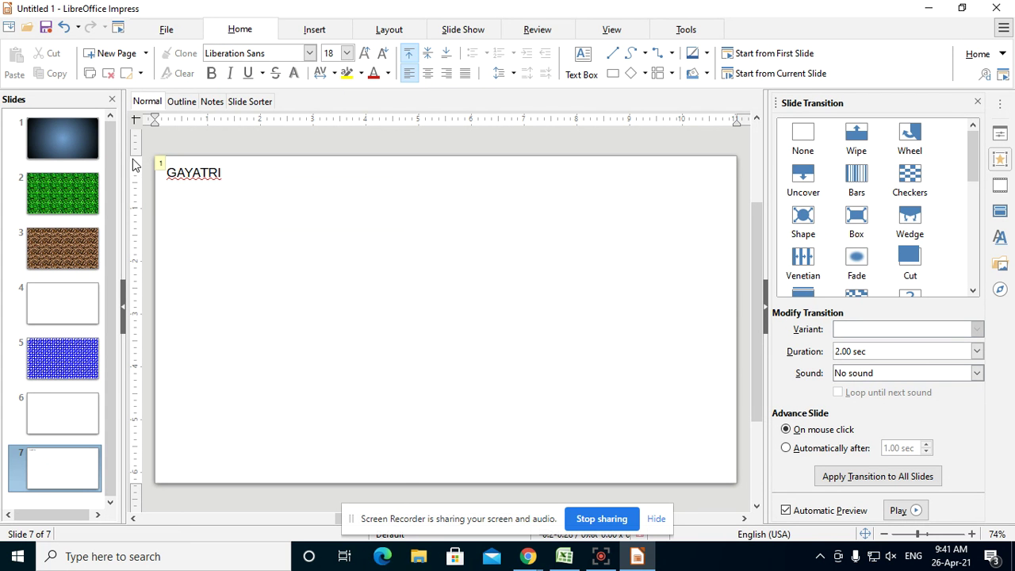
pyautogui.click(159, 164)
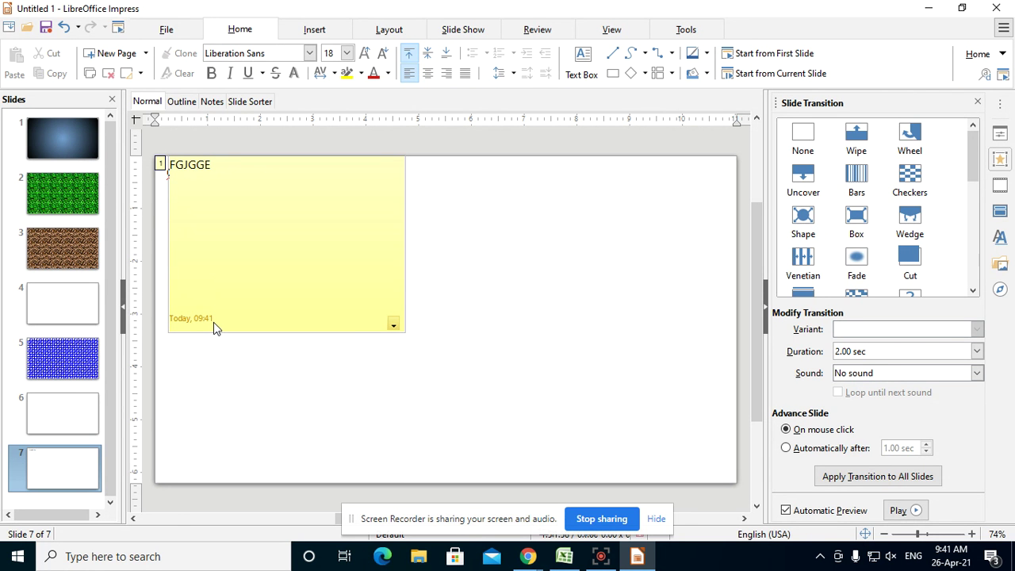
pyautogui.click(499, 280)
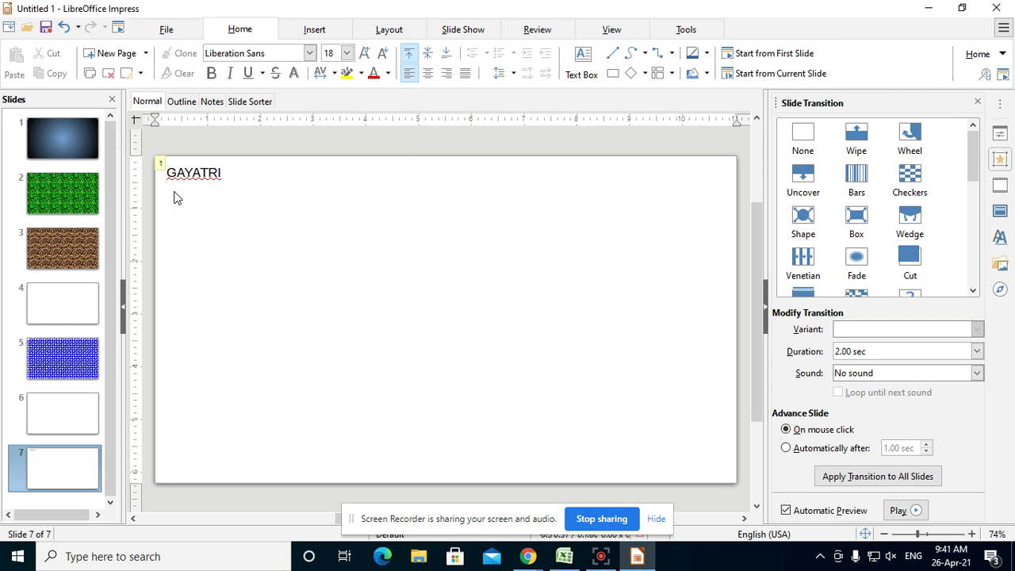
# - Delete all comments from the presentation
pyautogui.click(537, 29)
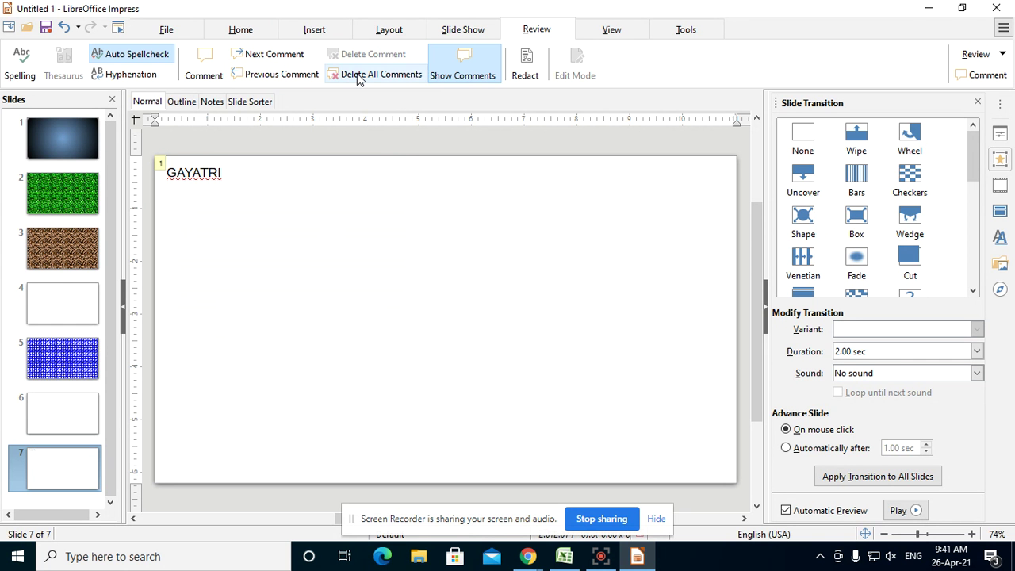
pyautogui.click(159, 163)
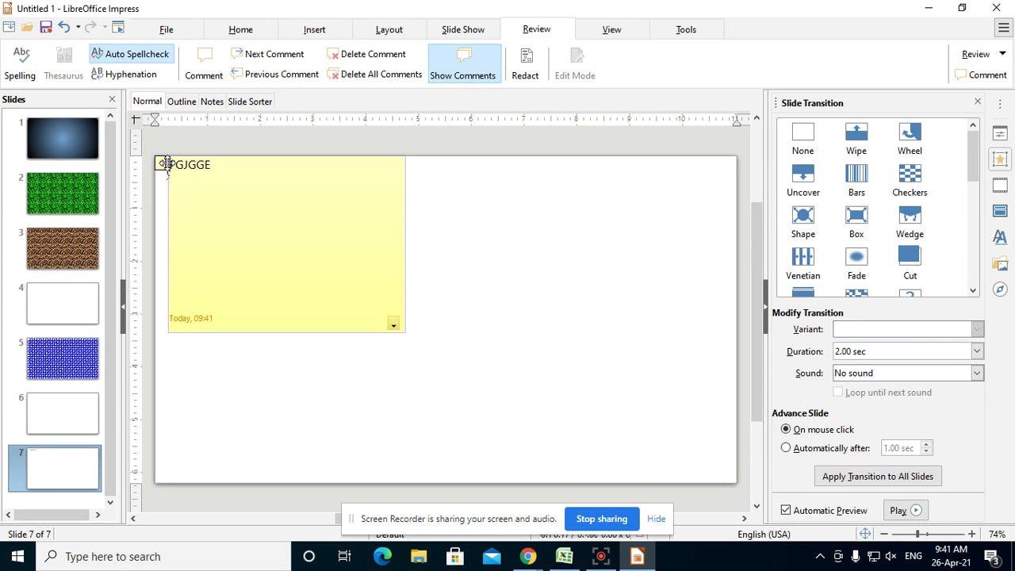
pyautogui.click(361, 73)
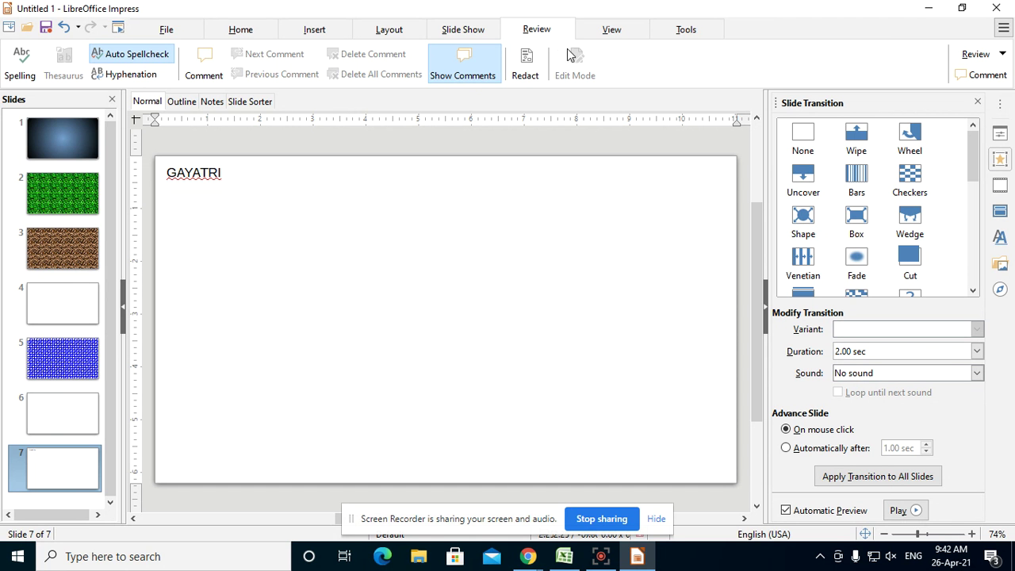
pyautogui.click(611, 30)
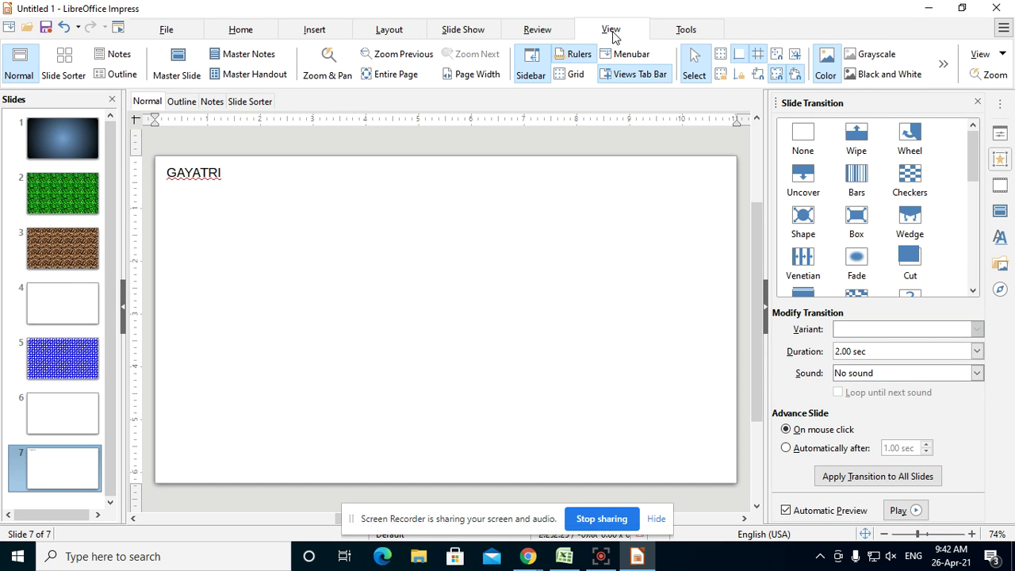
pyautogui.click(565, 31)
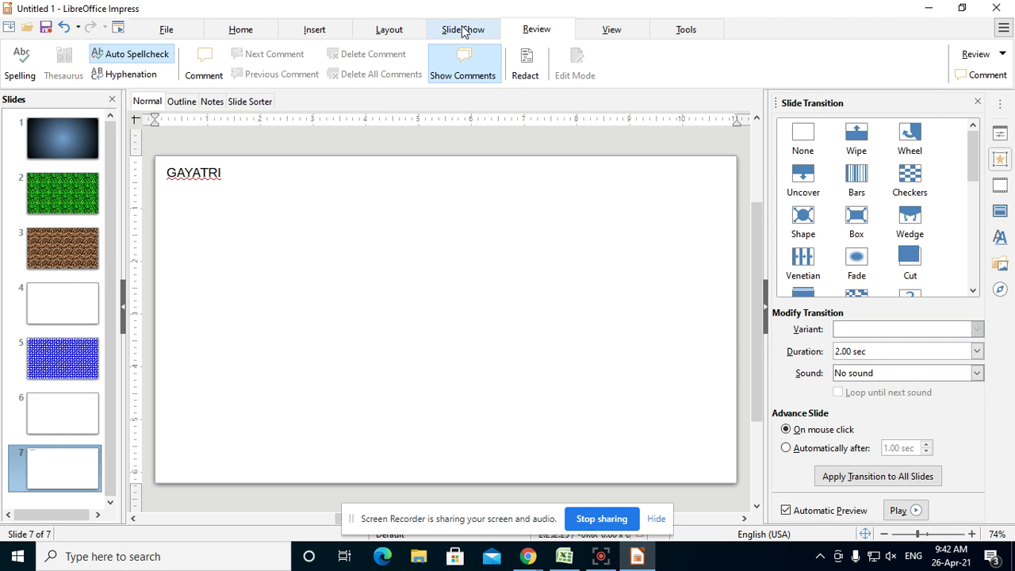
pyautogui.click(466, 30)
pyautogui.click(536, 29)
pyautogui.click(463, 32)
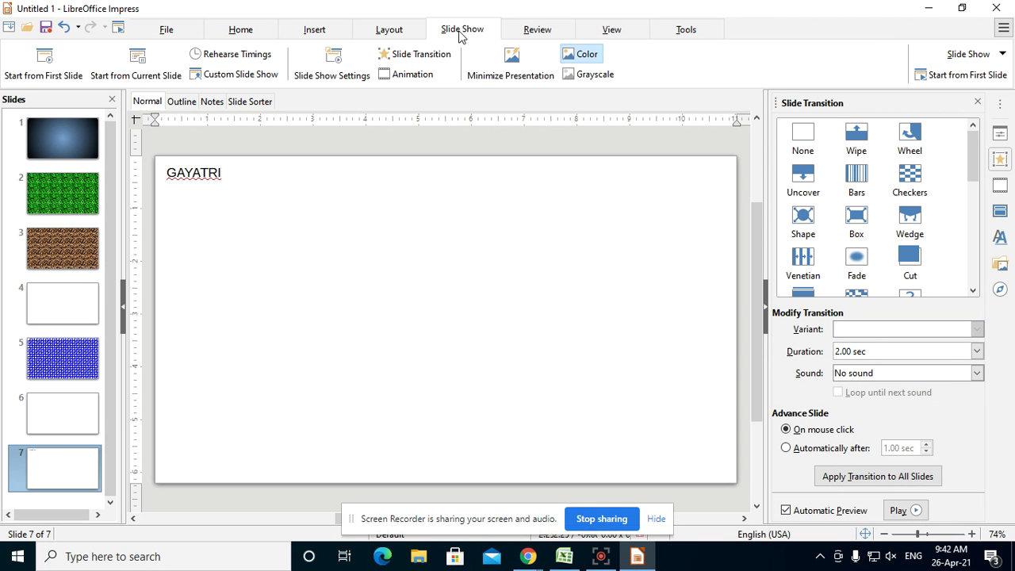
pyautogui.click(537, 31)
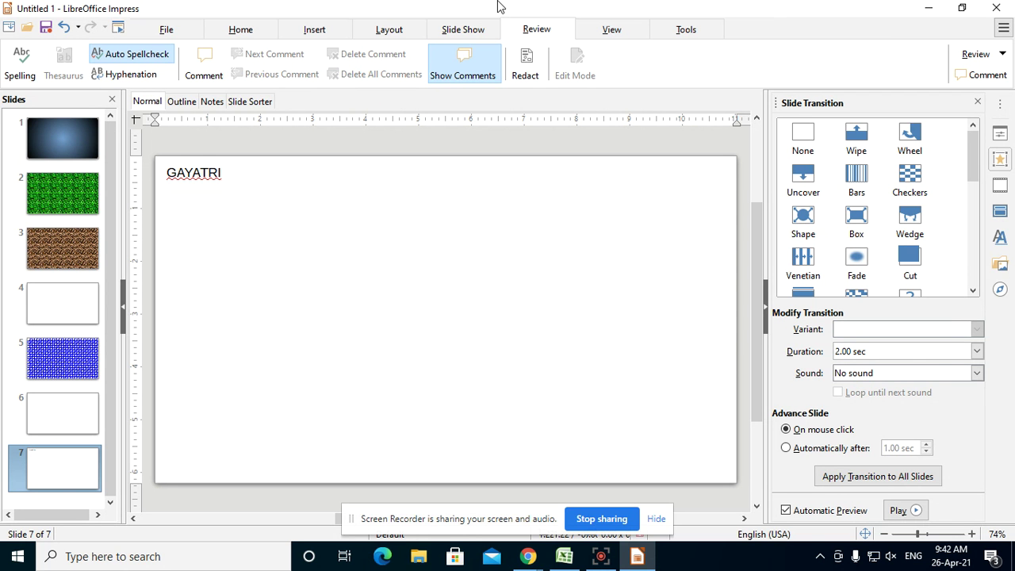
pyautogui.click(166, 29)
pyautogui.click(240, 30)
pyautogui.click(314, 30)
pyautogui.click(389, 30)
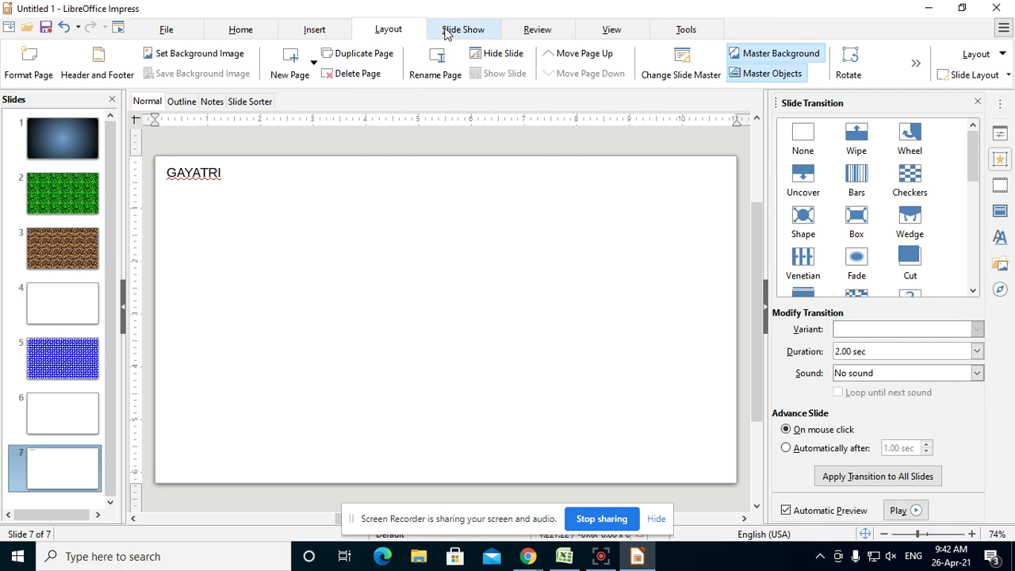
pyautogui.click(463, 30)
pyautogui.click(533, 30)
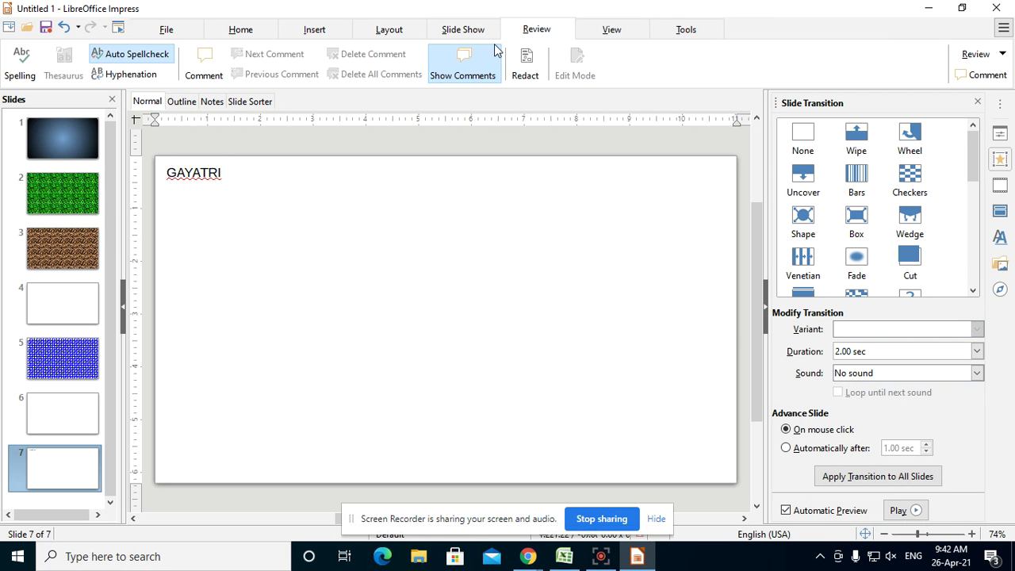